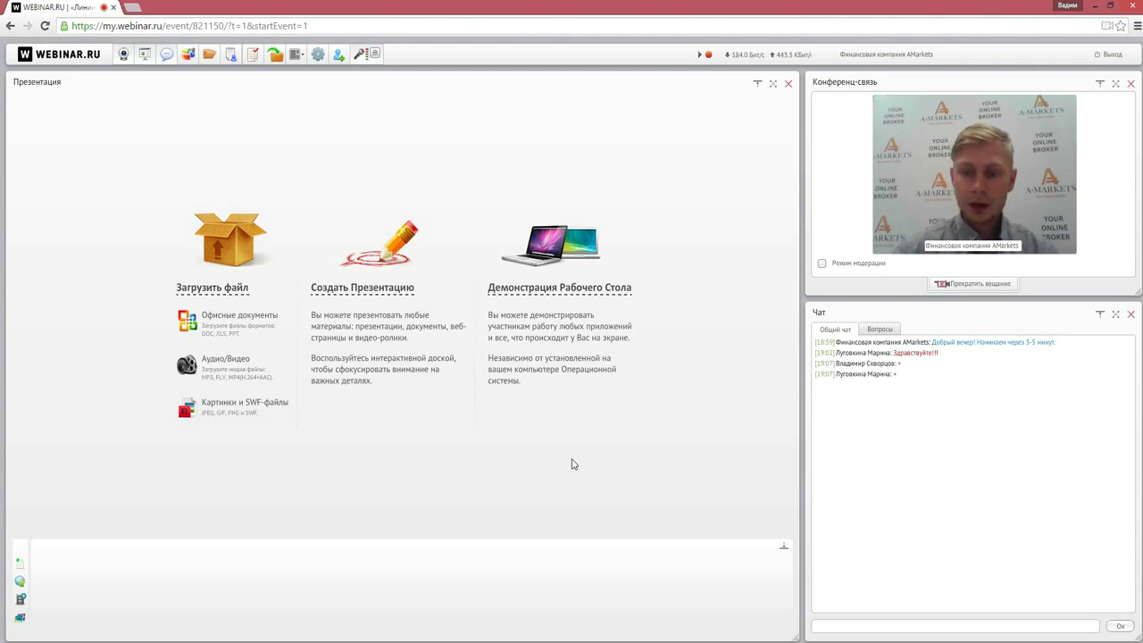
Start a desktop demonstration in the webinar room and switch to the trading terminal's GBPAUD H4 chart.
click(590, 292)
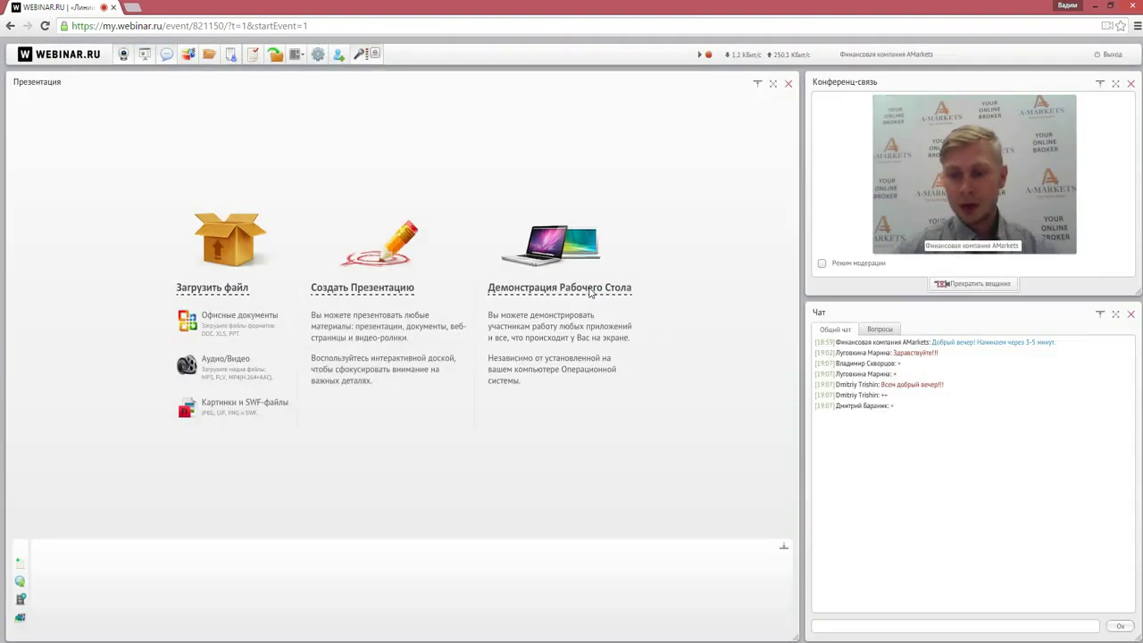
click(579, 281)
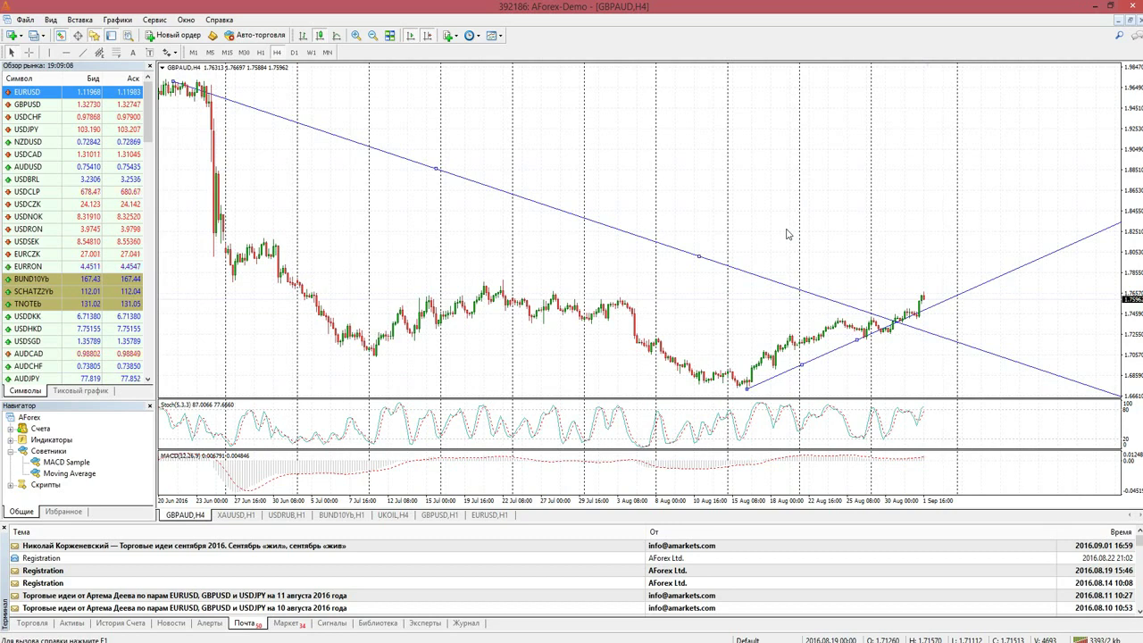
scroll(605, 276, up, 2)
scroll(562, 277, down, 1)
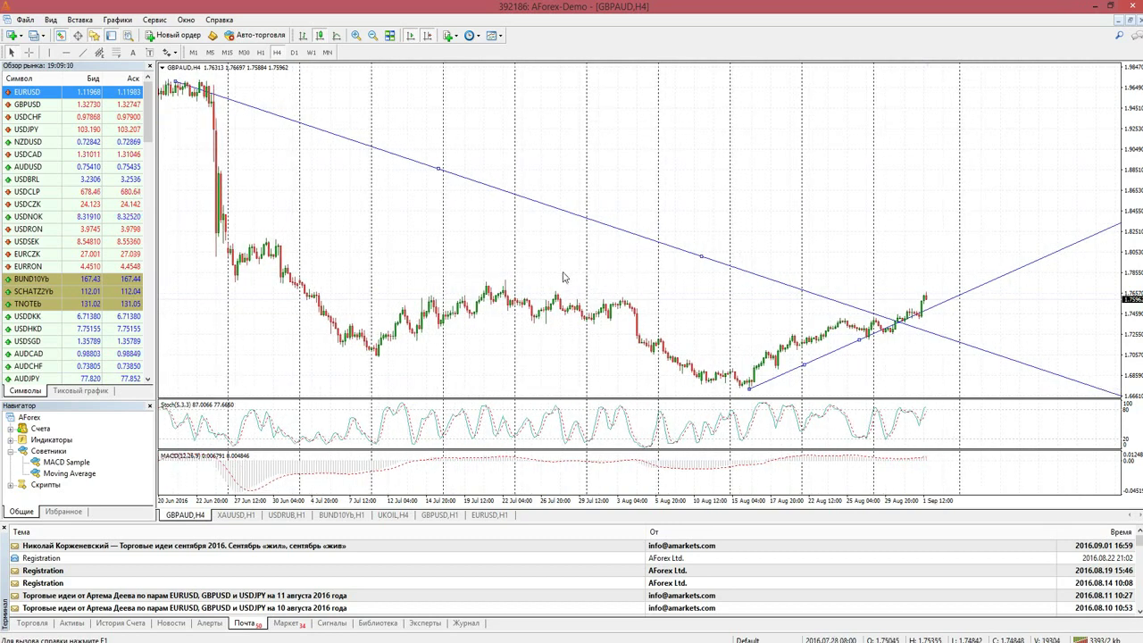
scroll(563, 277, down, 1)
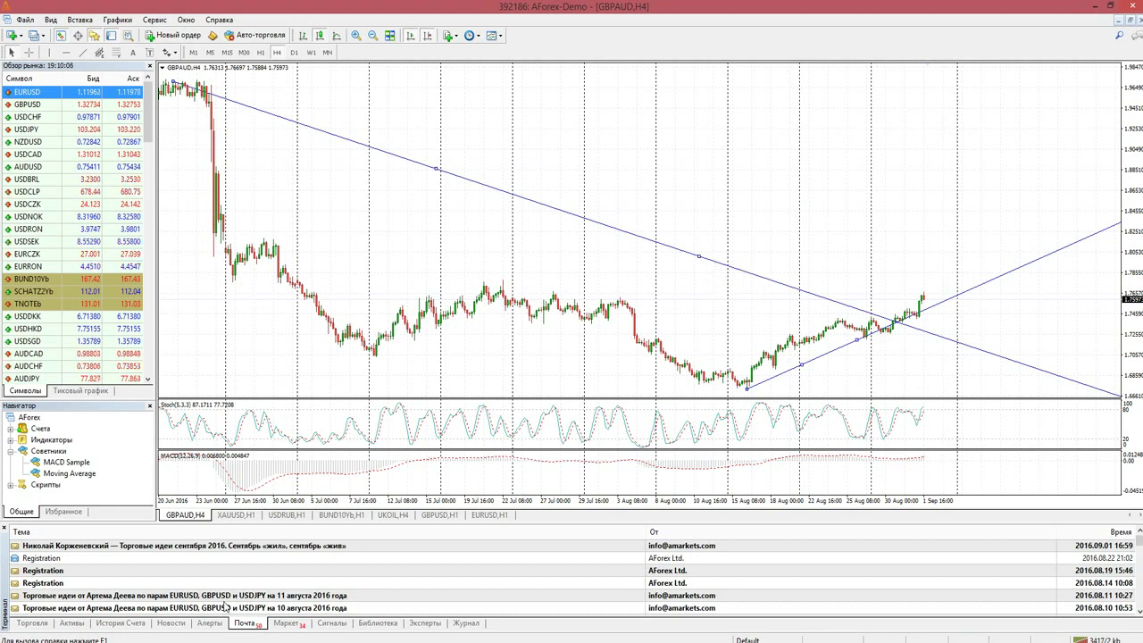
Return to the webinar room, restart the desktop demonstration and switch back to the trading terminal.
key(alt+Tab)
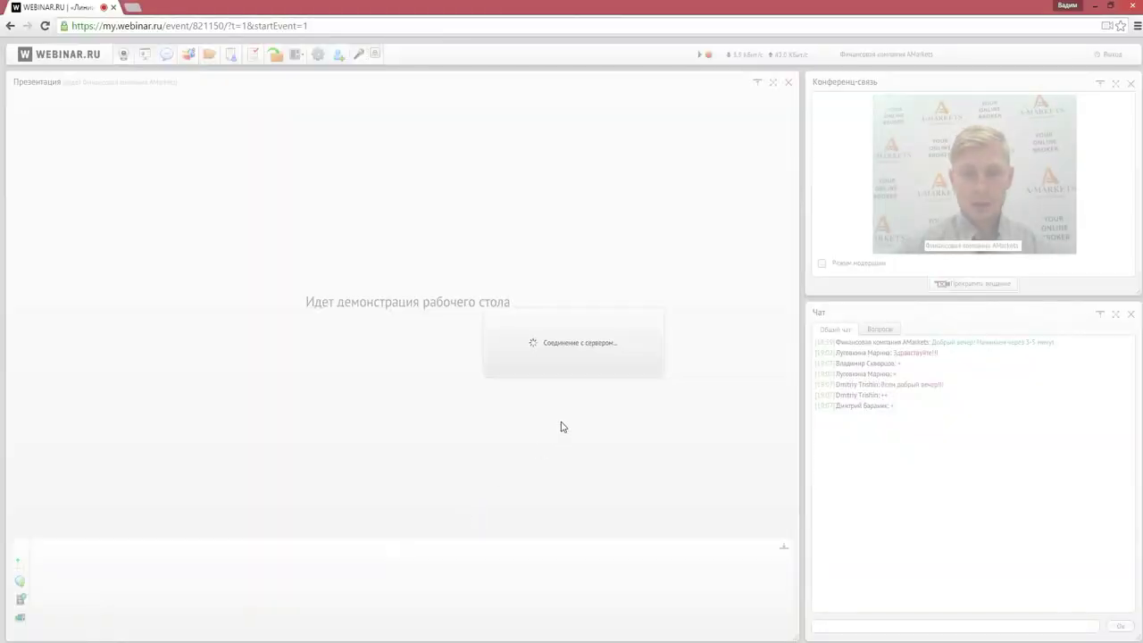
key(alt+Tab)
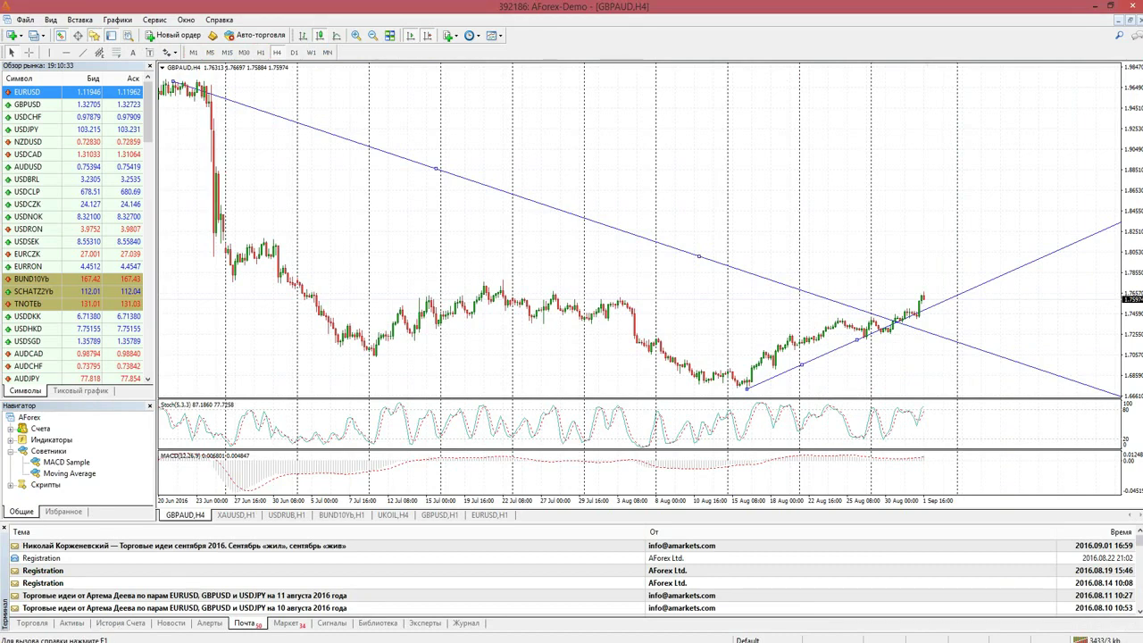
key(alt+Tab)
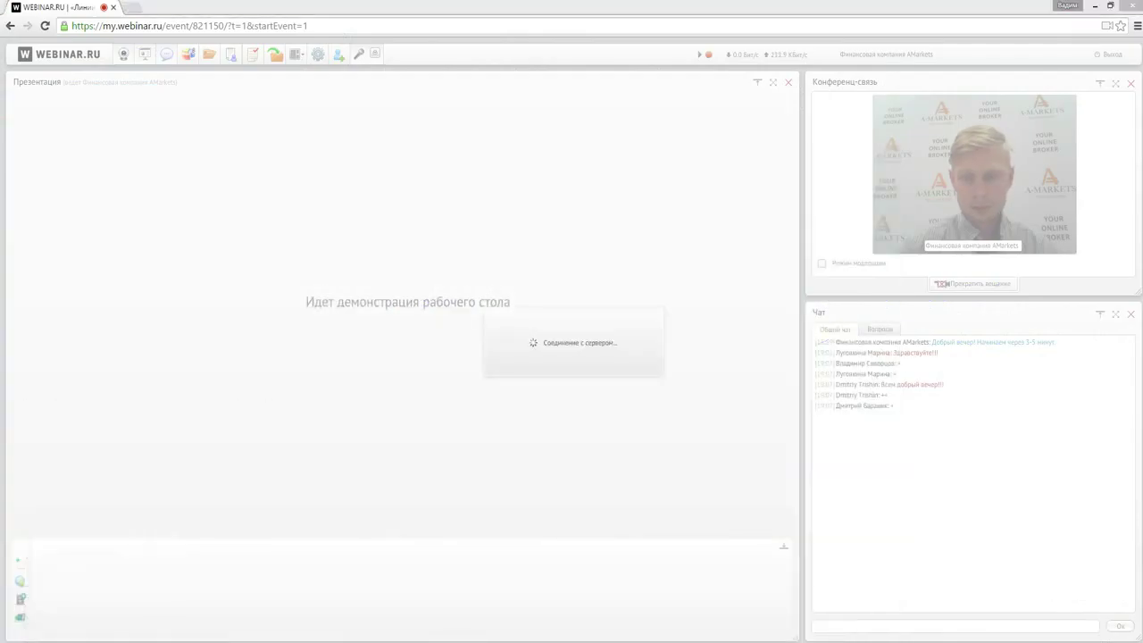
key(alt+Tab)
key(alt+Tab)
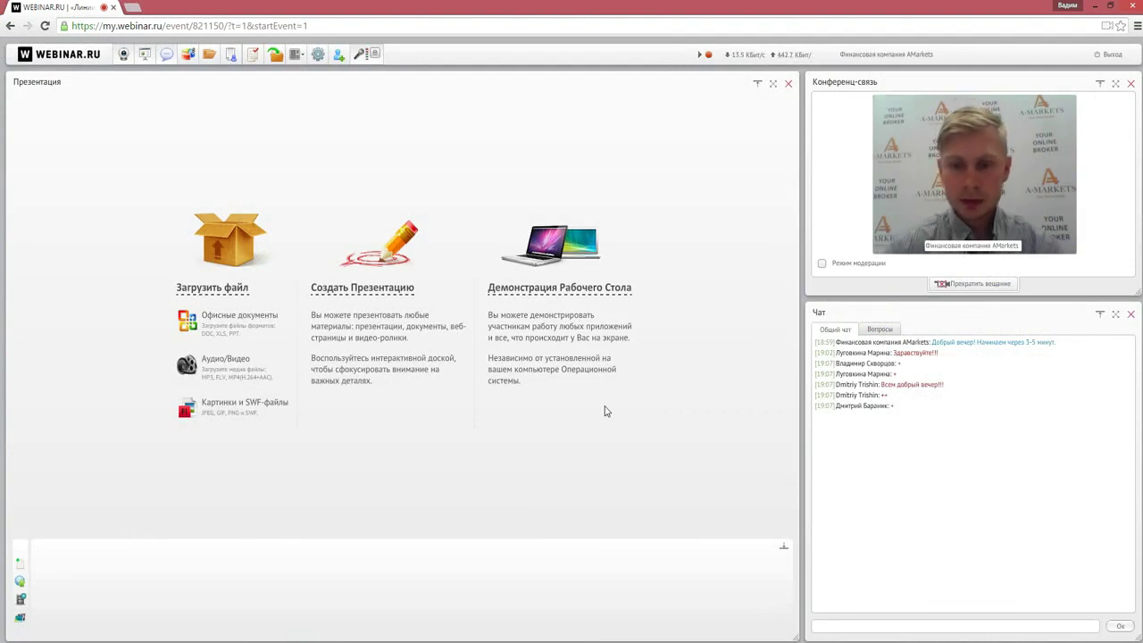
click(600, 291)
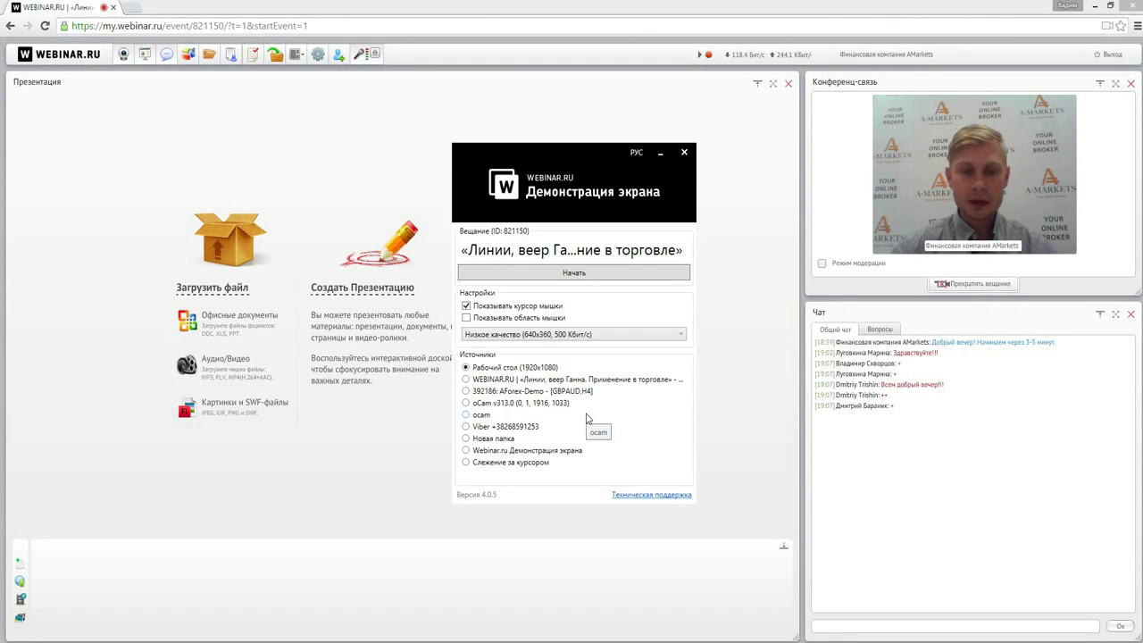
click(598, 276)
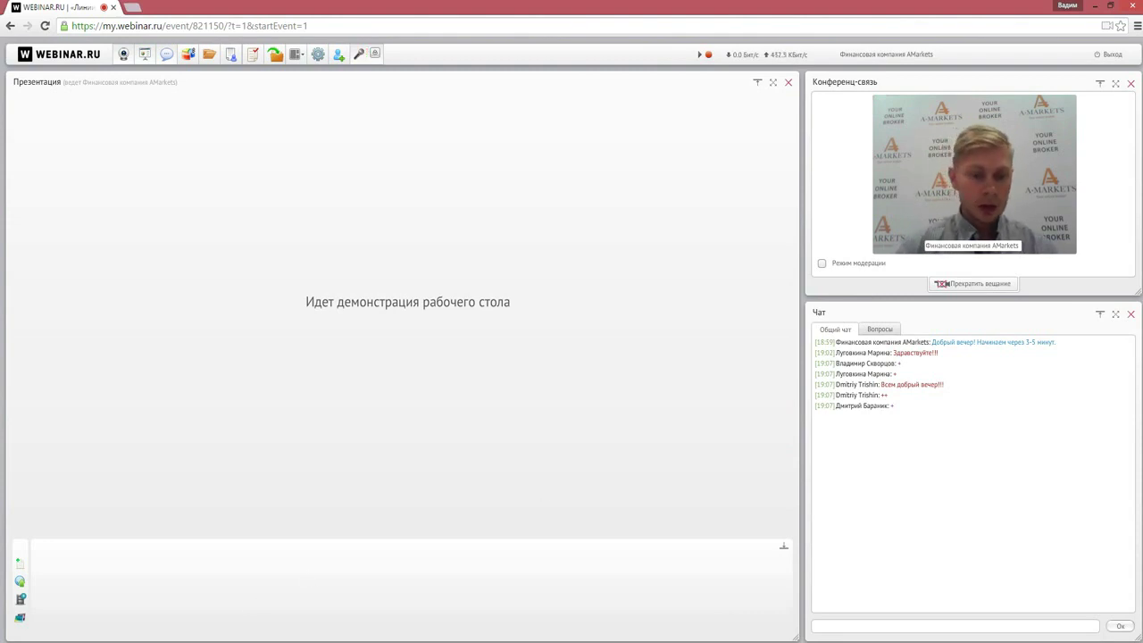
key(alt+Tab)
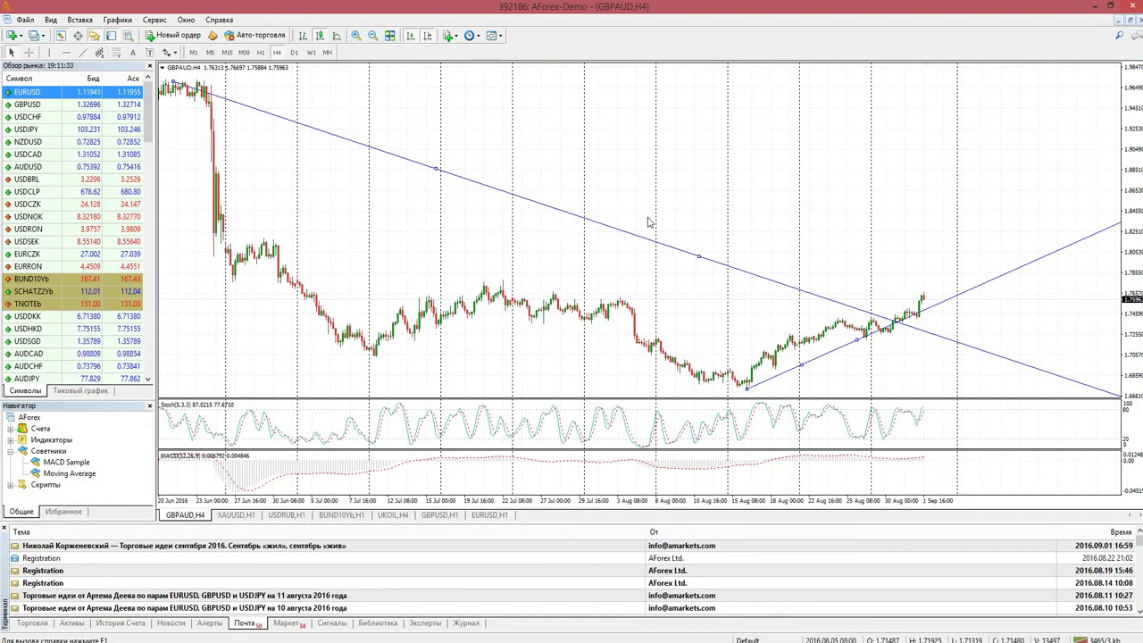
Draw a rising trend line on the GBPAUD H4 chart from the early-July low near 1.706 to about 1.768 in late July.
mouse_move(410, 241)
mouse_down()
mouse_move(434, 237)
mouse_move(396, 235)
mouse_up()
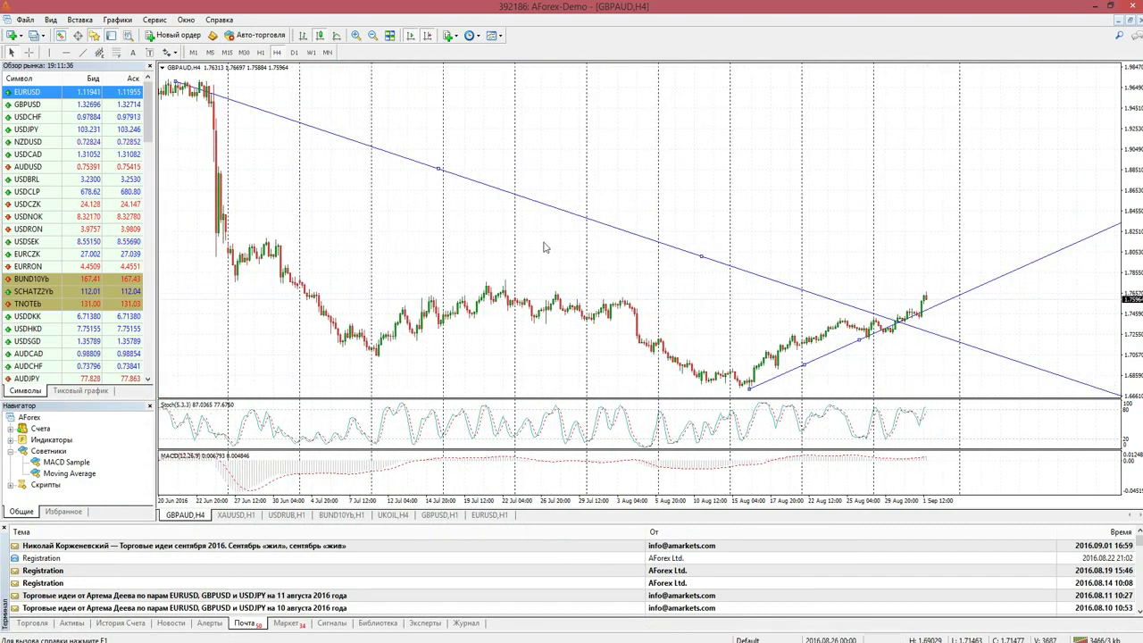
scroll(912, 176, down, 1)
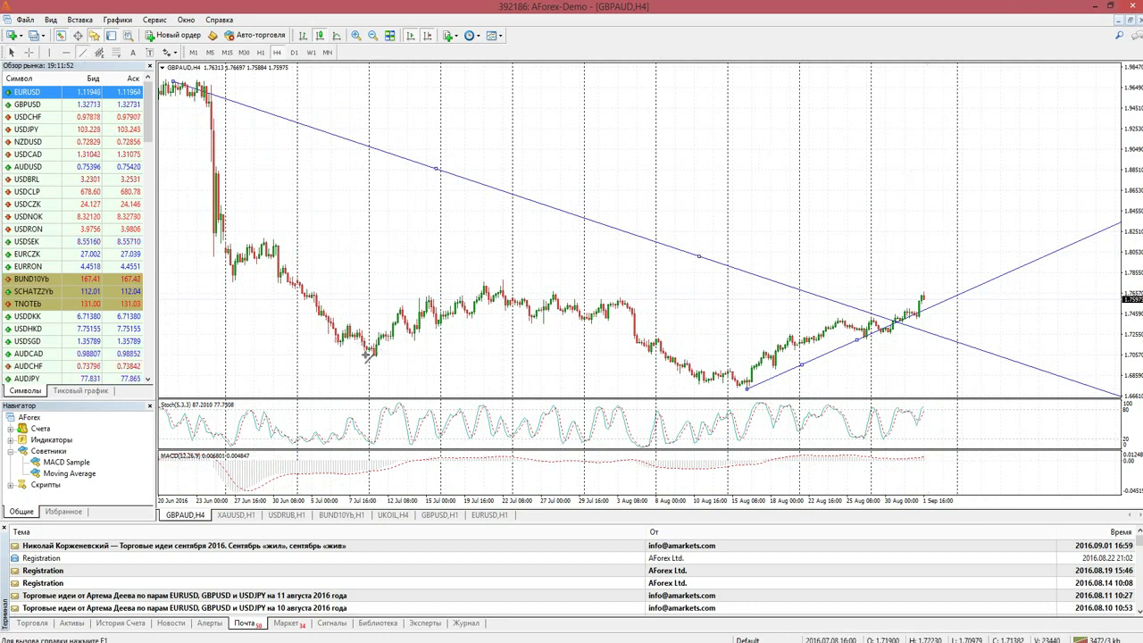
mouse_move(375, 359)
mouse_down()
mouse_move(540, 294)
mouse_move(546, 308)
mouse_move(542, 297)
mouse_up()
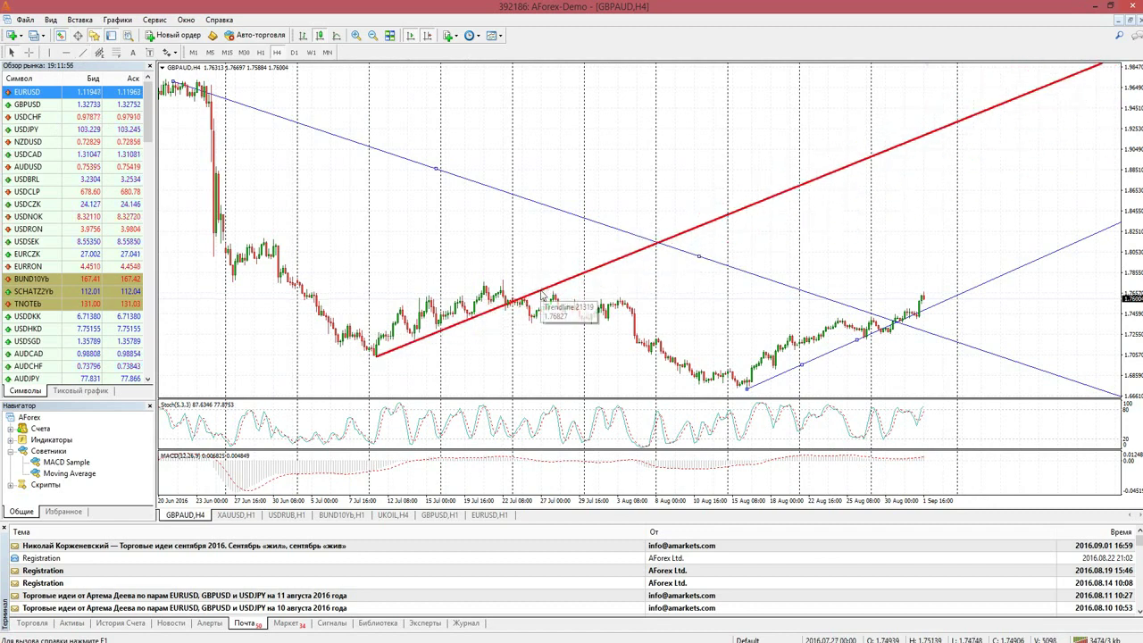
click(356, 35)
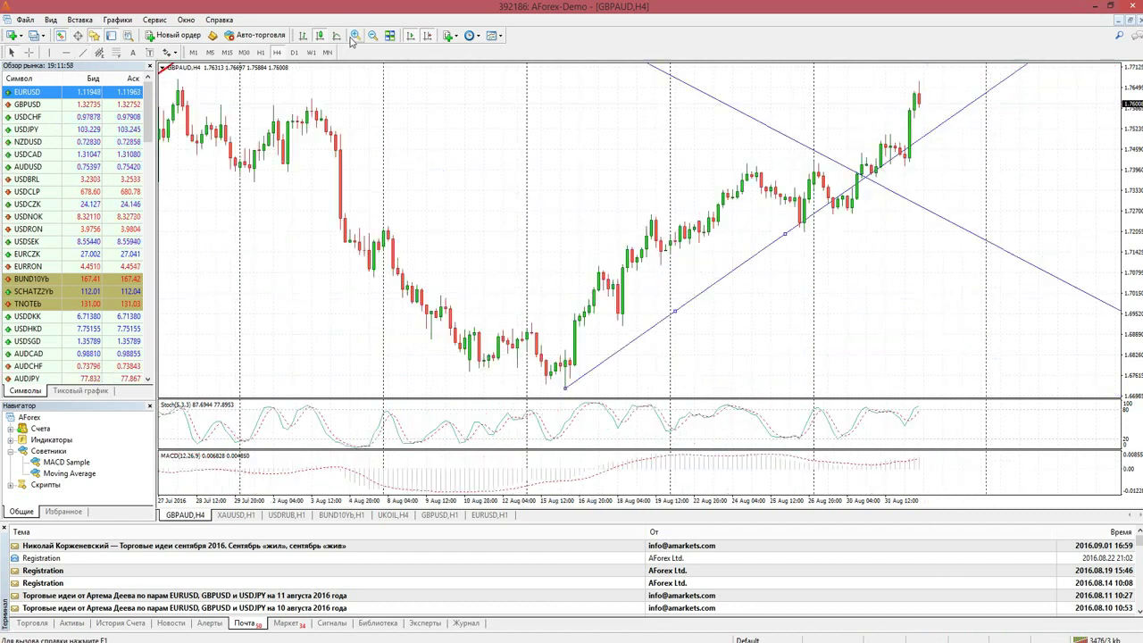
click(372, 37)
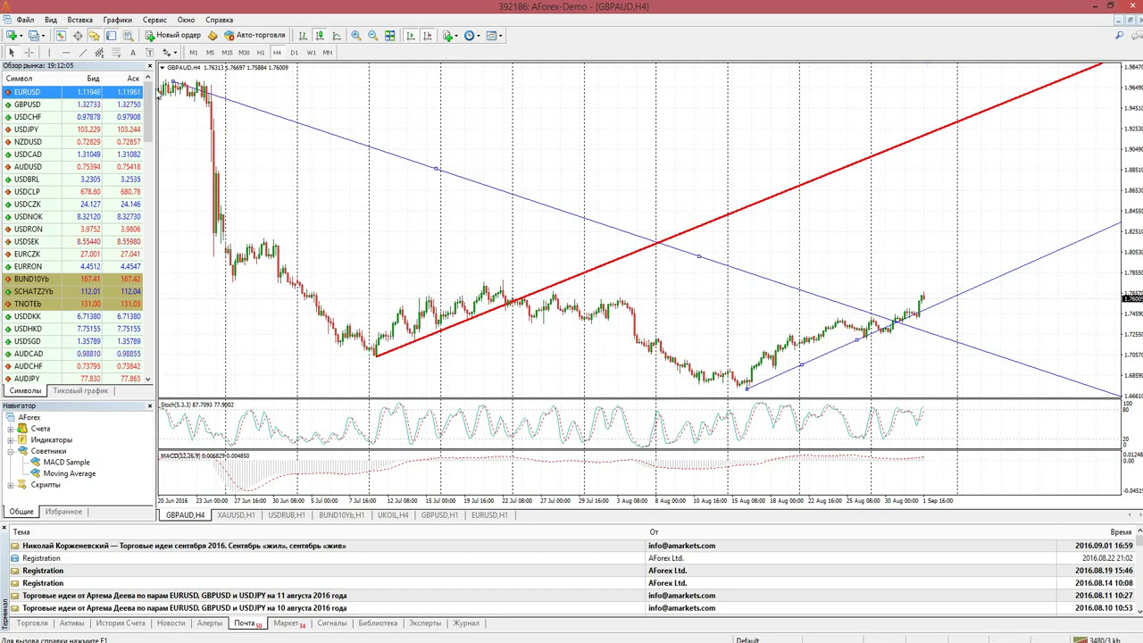
click(51, 20)
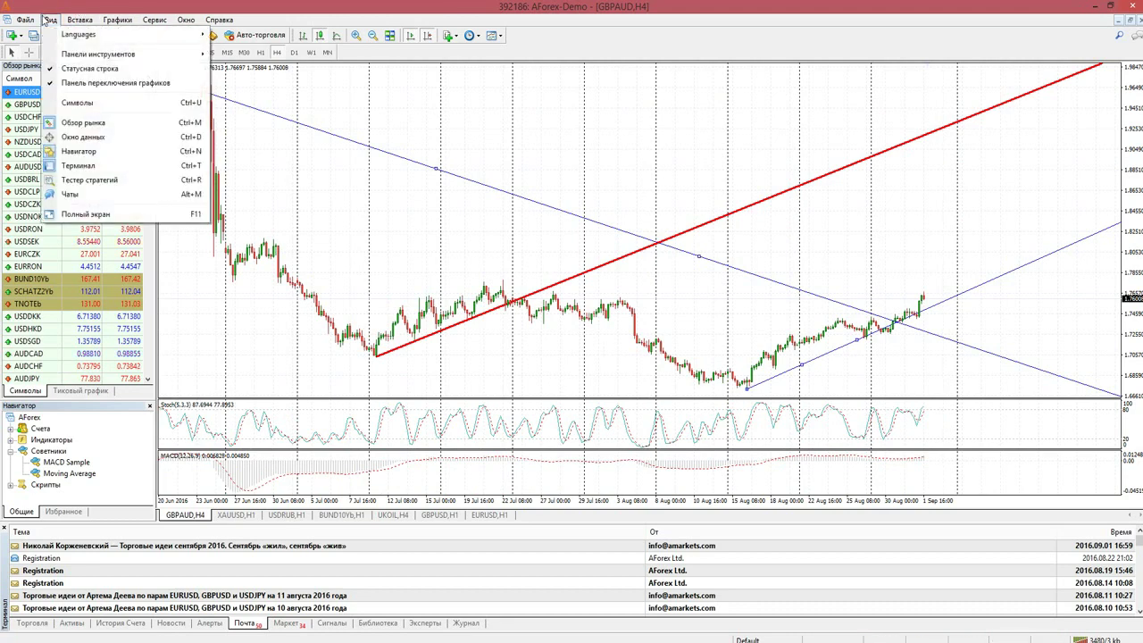
click(993, 269)
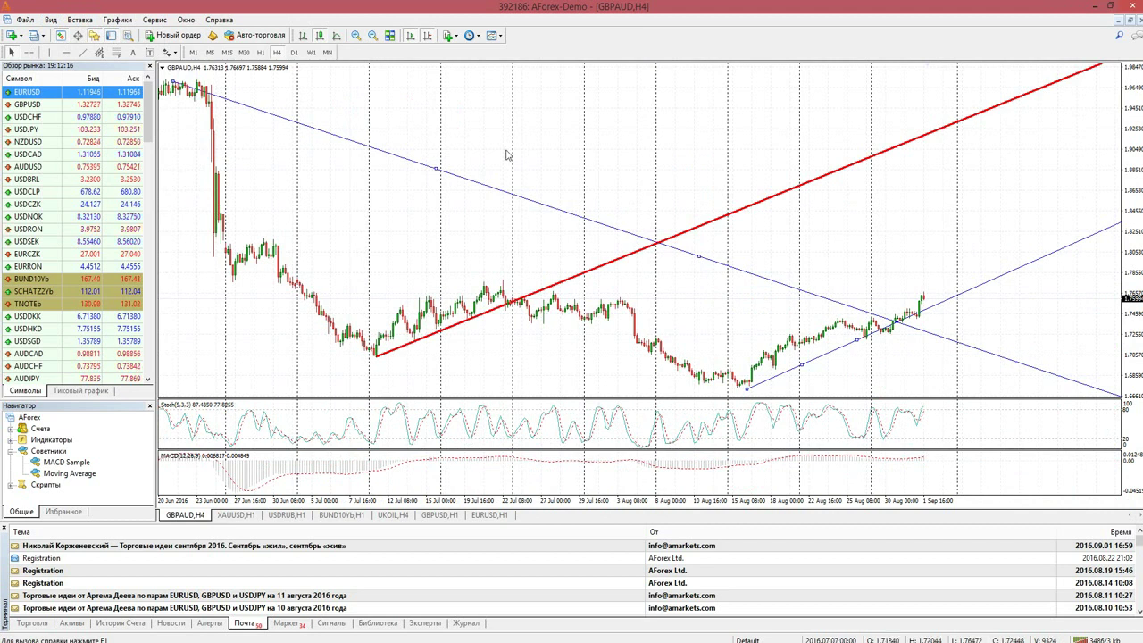
Draw a nearly horizontal Gann line on the GBPAUD chart, starting in early July at about 1.79.
click(79, 22)
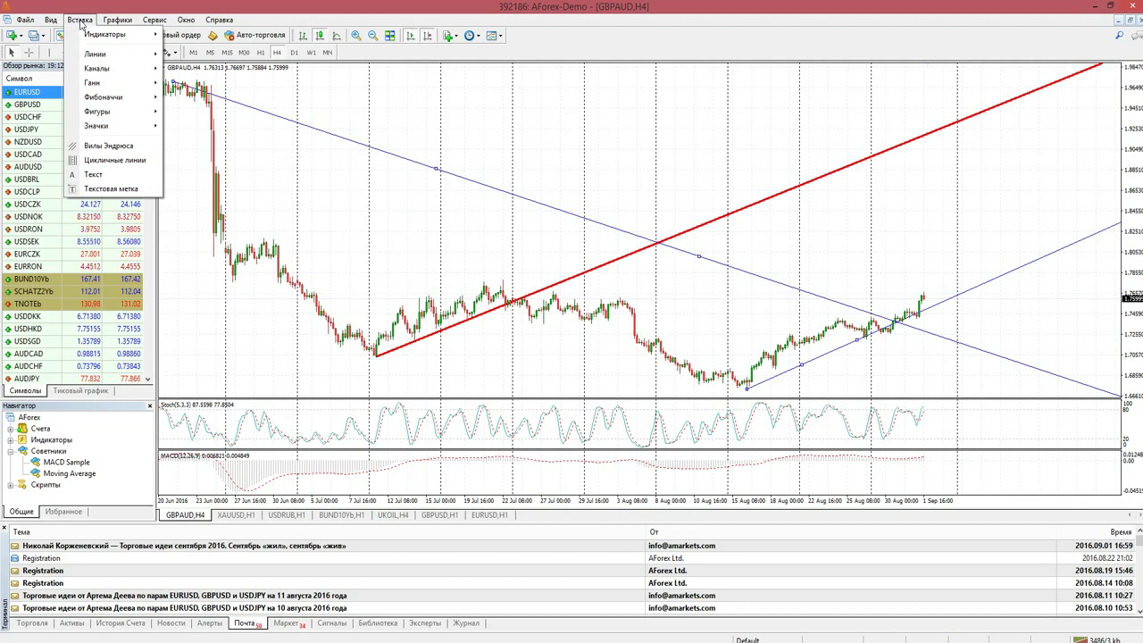
key(Left)
key(Left)
mouse_move(86, 24)
mouse_move(114, 87)
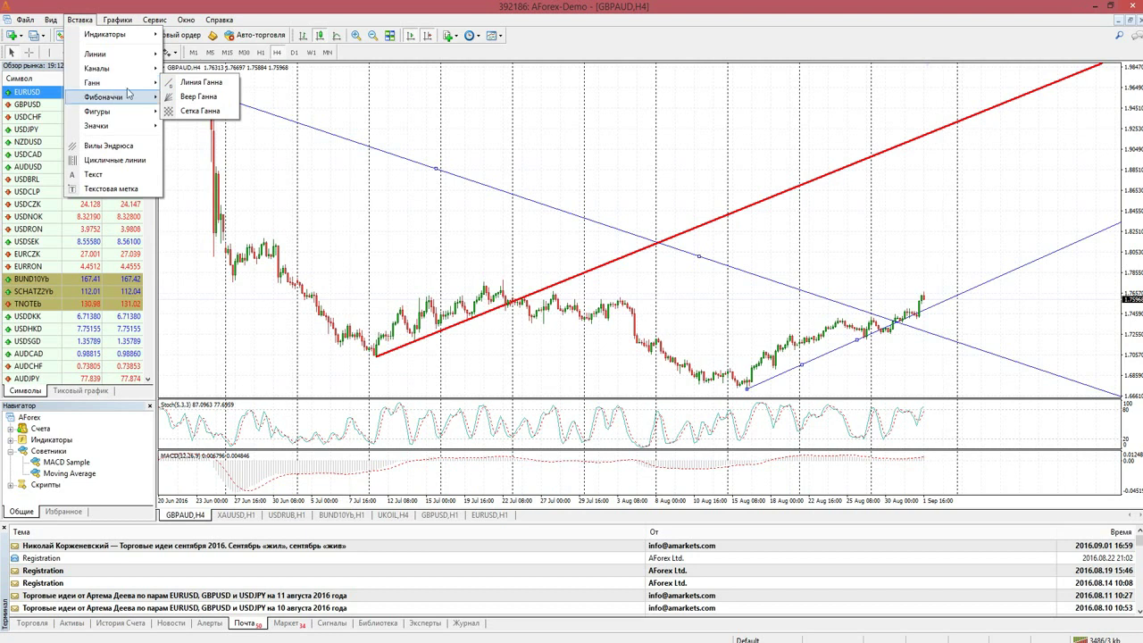
click(194, 85)
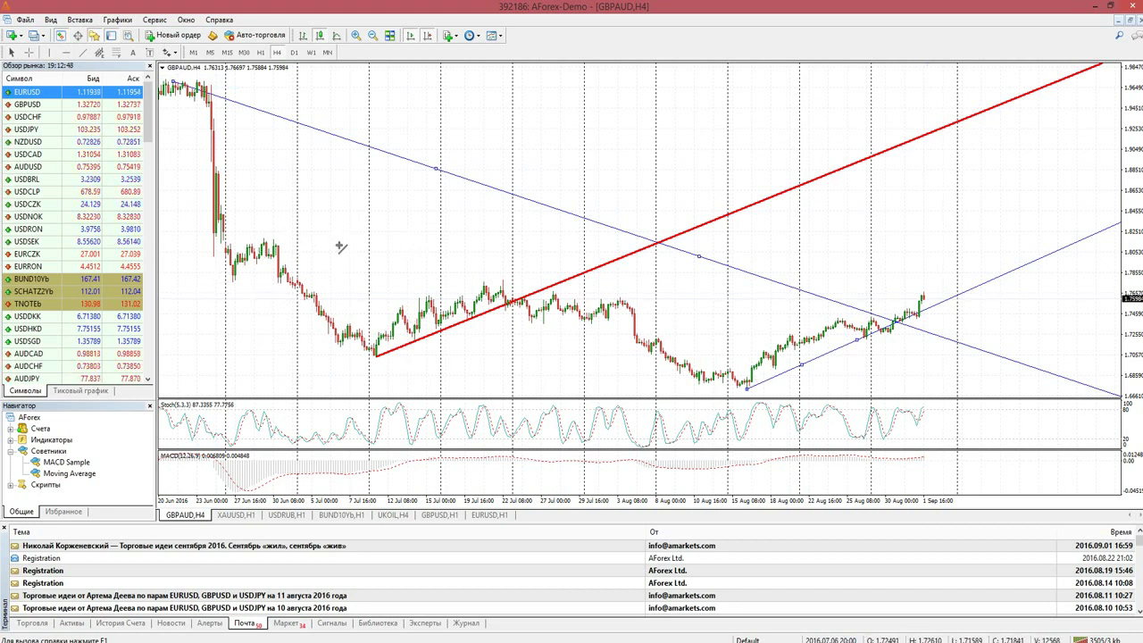
mouse_move(332, 266)
mouse_down()
mouse_move(453, 255)
mouse_move(458, 224)
mouse_up()
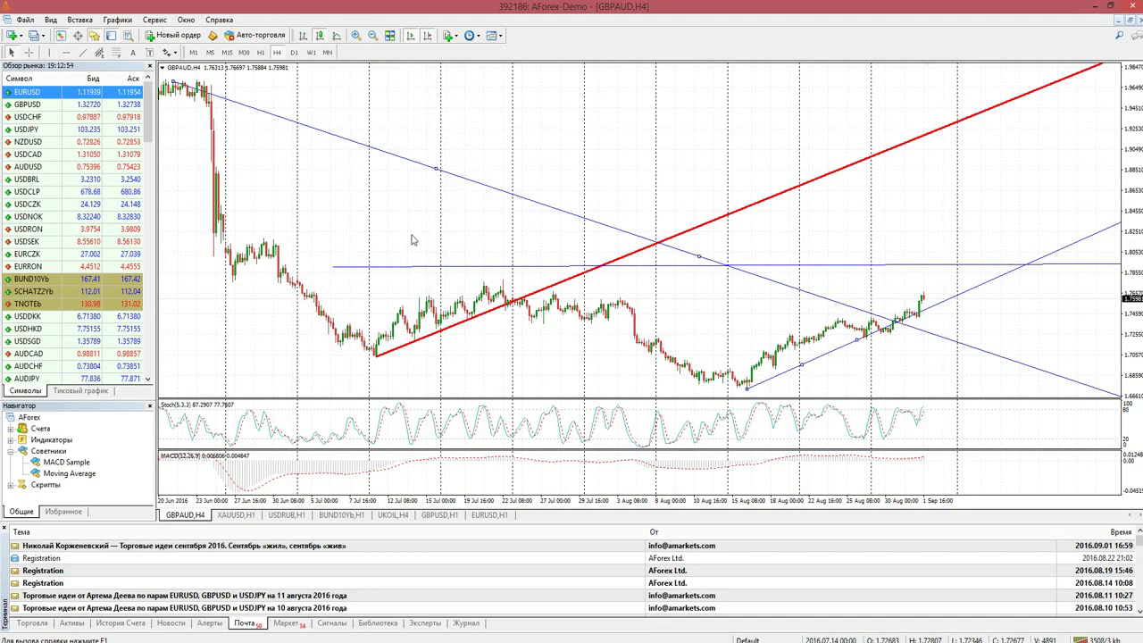
Lengthen the new Gann line and reposition it above the candles, starting in early July at about 1.835.
double_click(452, 267)
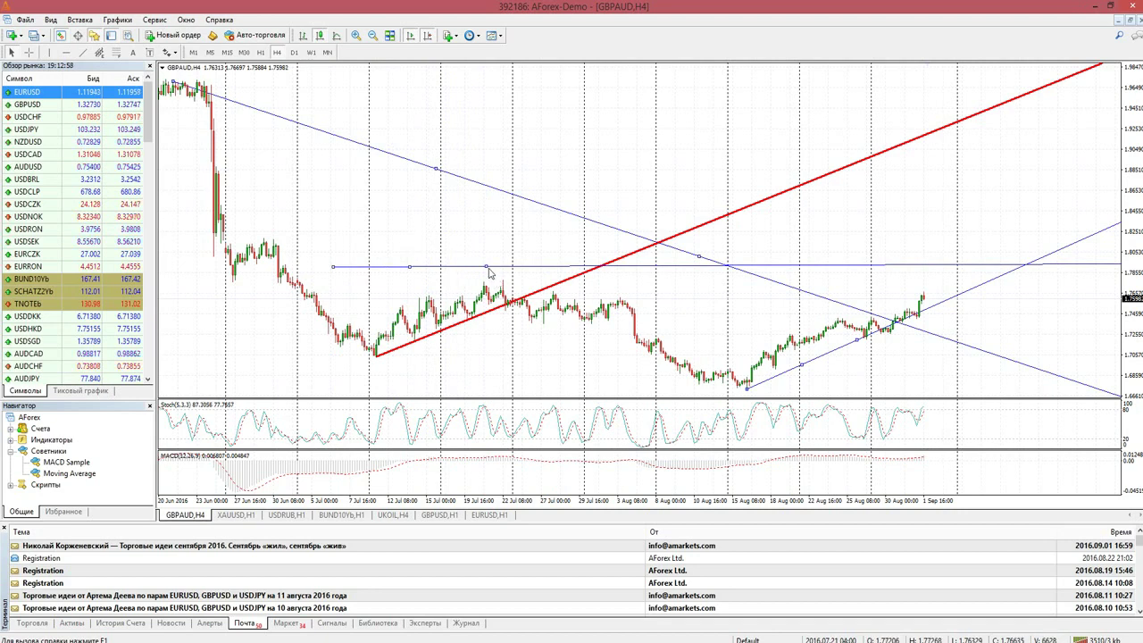
scroll(491, 246, down, 1)
scroll(490, 245, up, 1)
drag(416, 272, 592, 329)
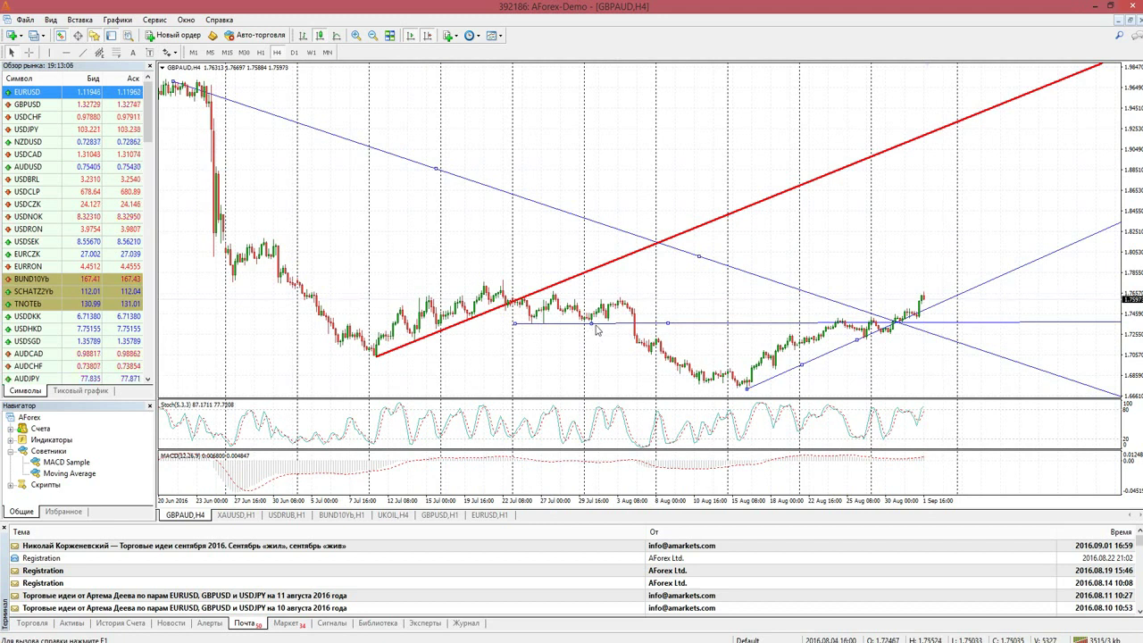
drag(670, 326, 725, 317)
drag(618, 319, 420, 217)
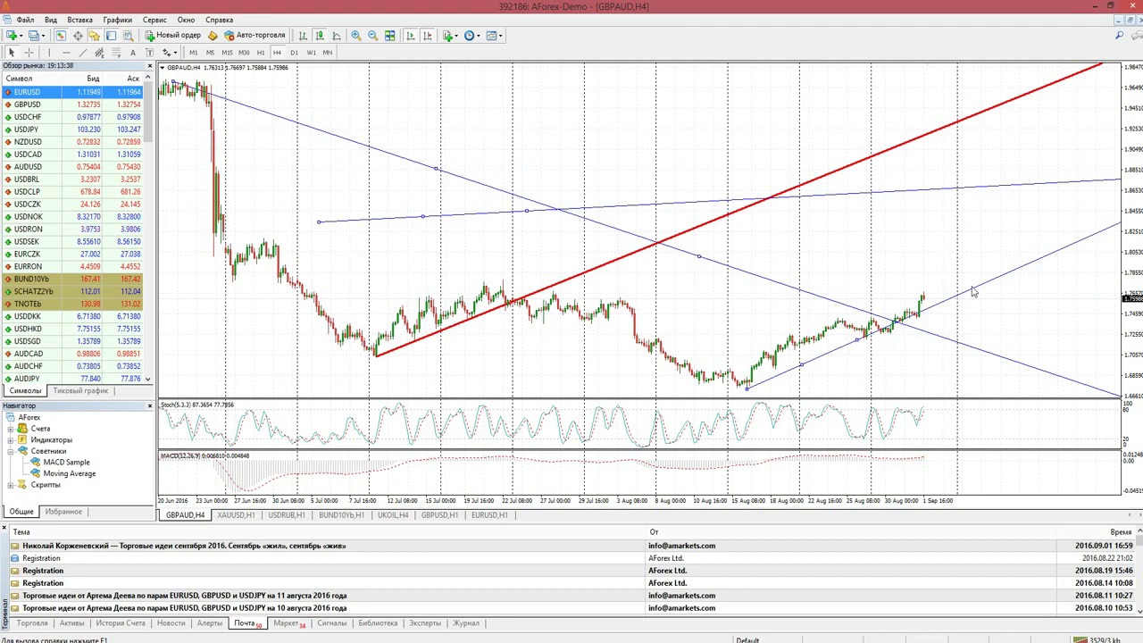
Extend the rising line from the mid-August low so its end point sits beyond the last candle at about 1.76.
drag(857, 339, 978, 299)
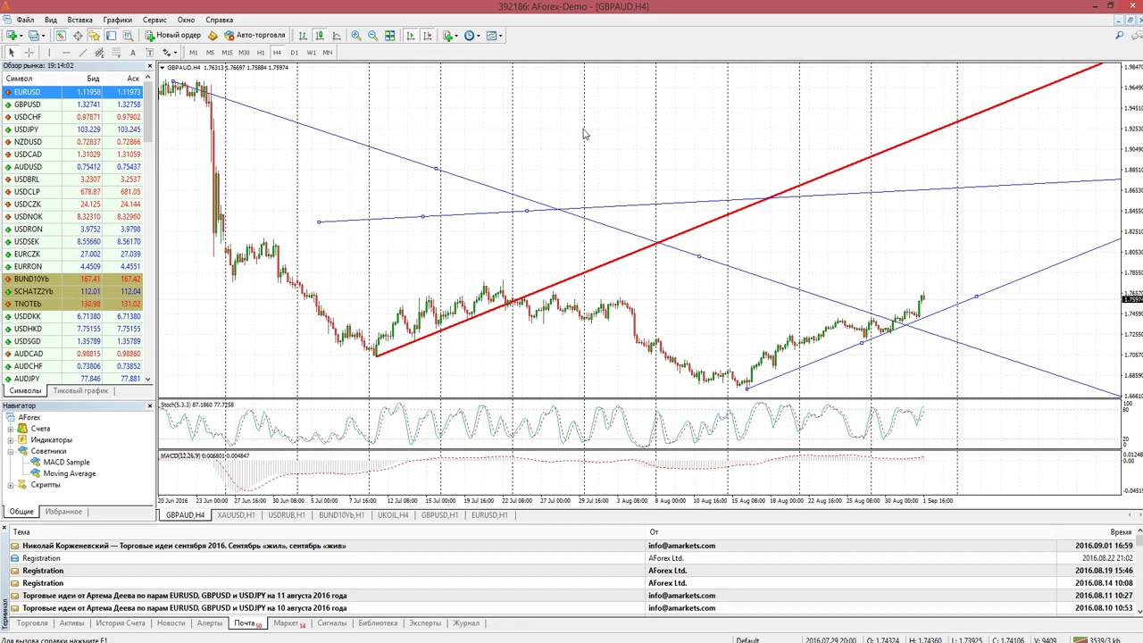
drag(587, 133, 519, 126)
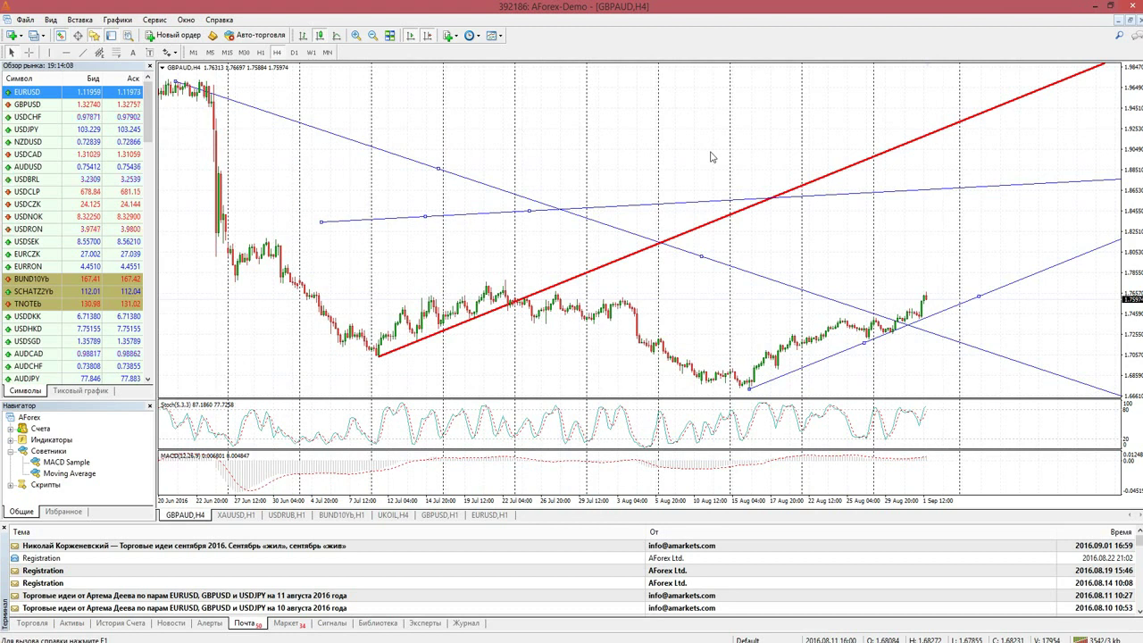
key(Right)
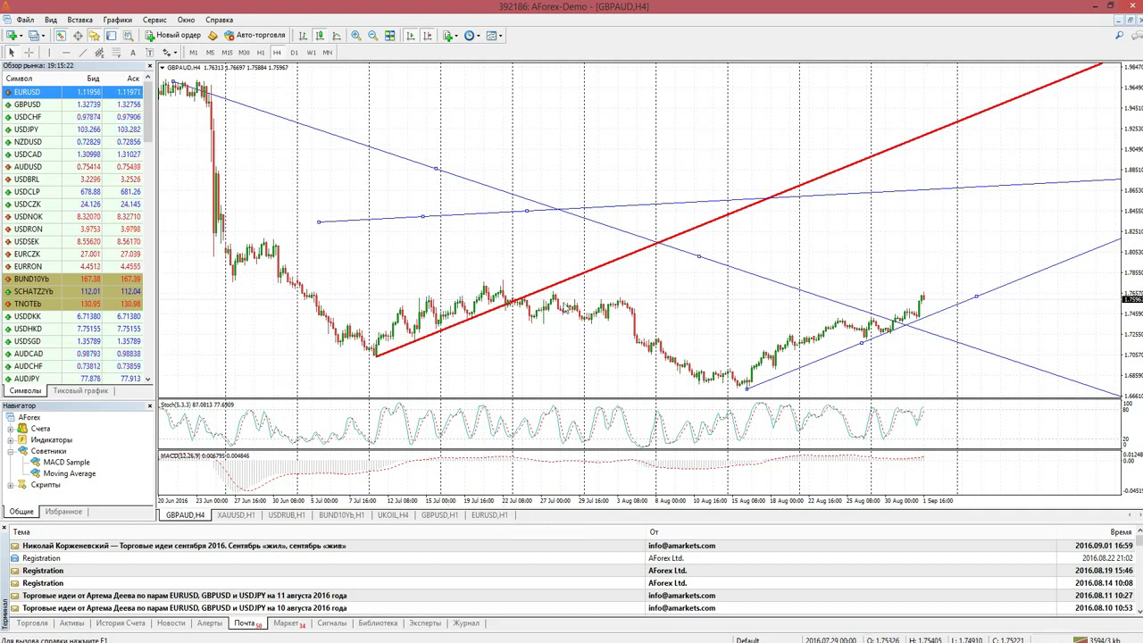
Switch to the UKOIL H4 chart and delete its existing Gann Fan.
click(392, 515)
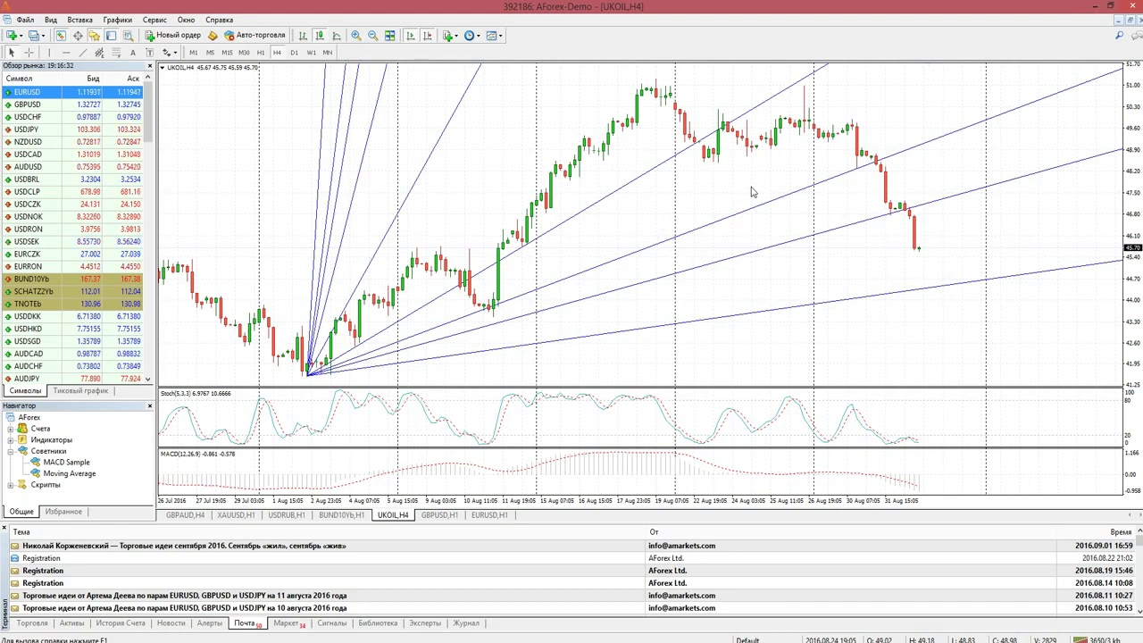
scroll(715, 287, up, 1)
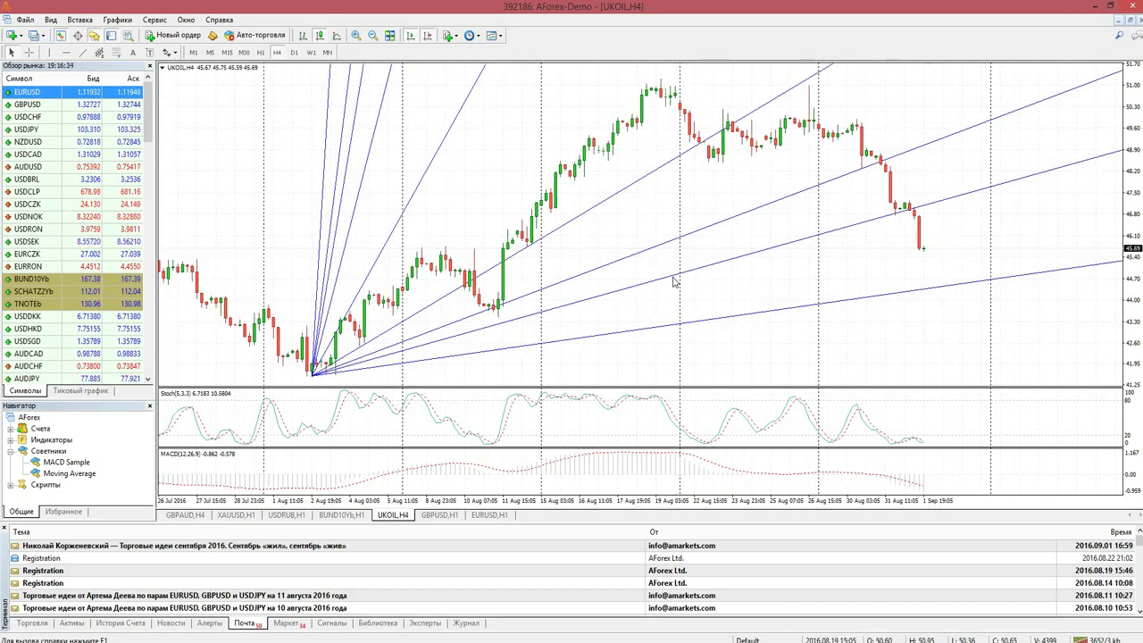
key(alt+Tab)
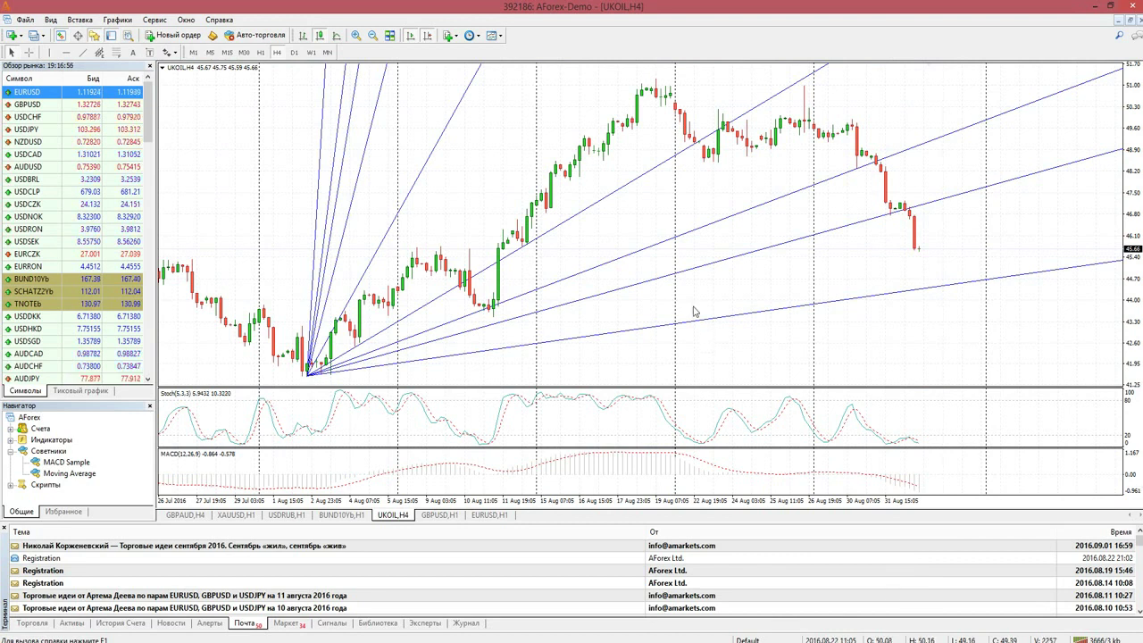
right_click(642, 211)
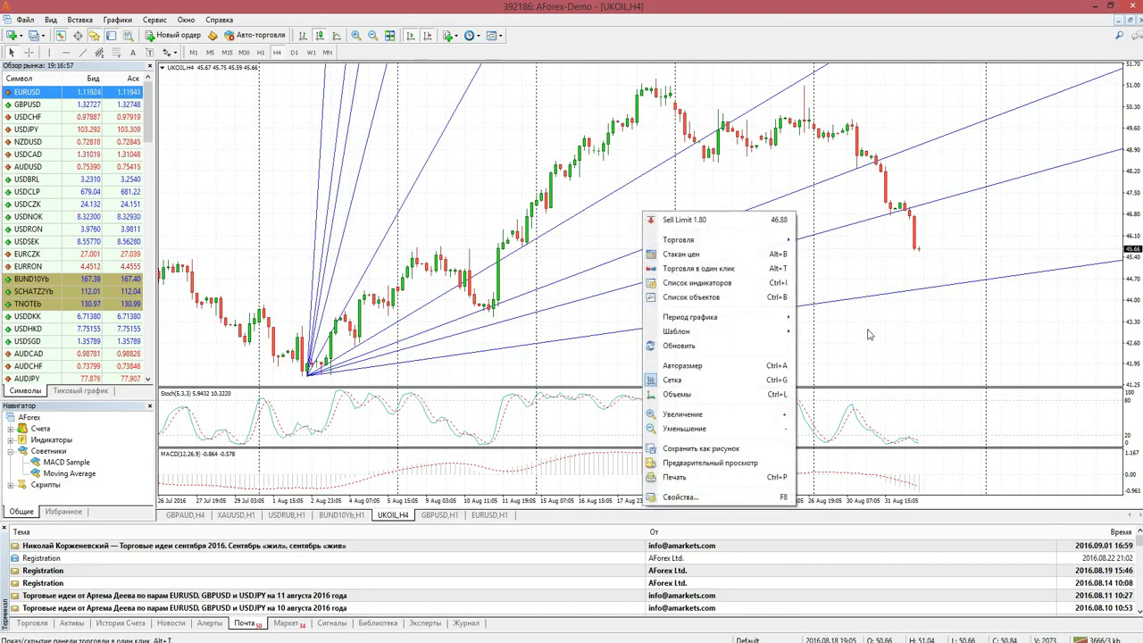
click(741, 297)
click(357, 188)
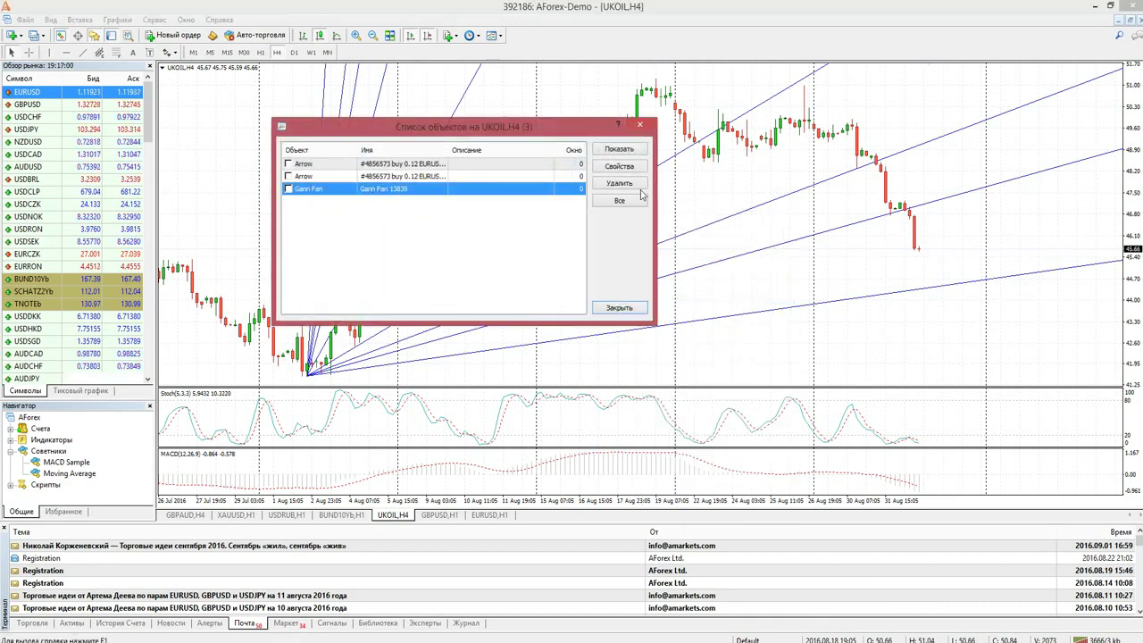
click(619, 183)
click(641, 125)
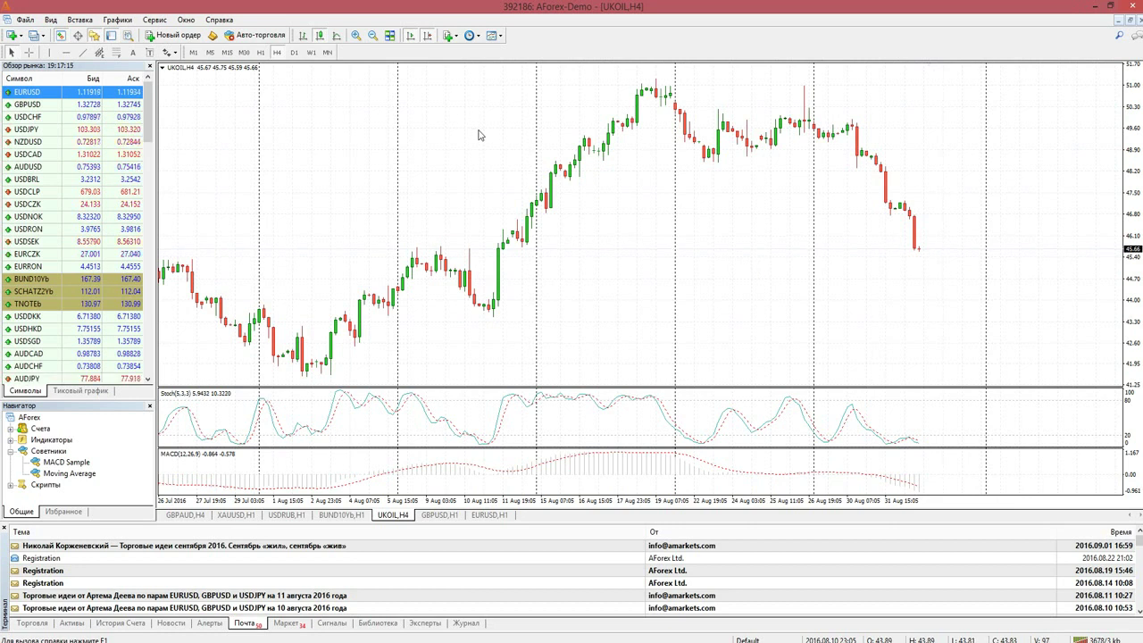
Insert a Gann Fan on the UKOIL H4 chart with its origin at the early August low, about 41.6.
click(46, 20)
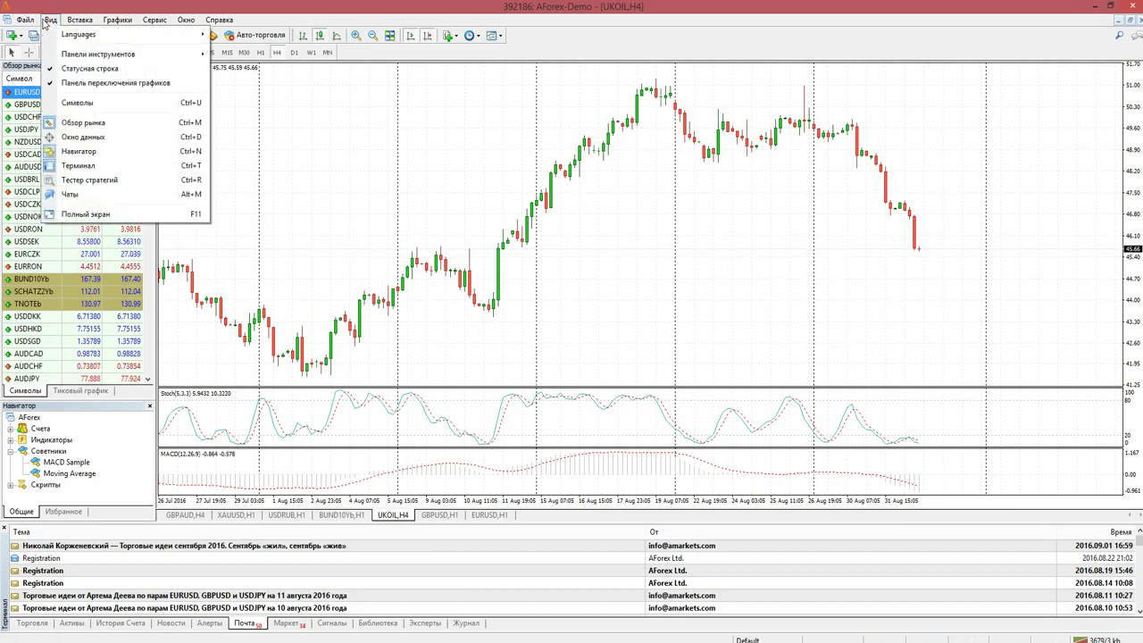
mouse_move(82, 20)
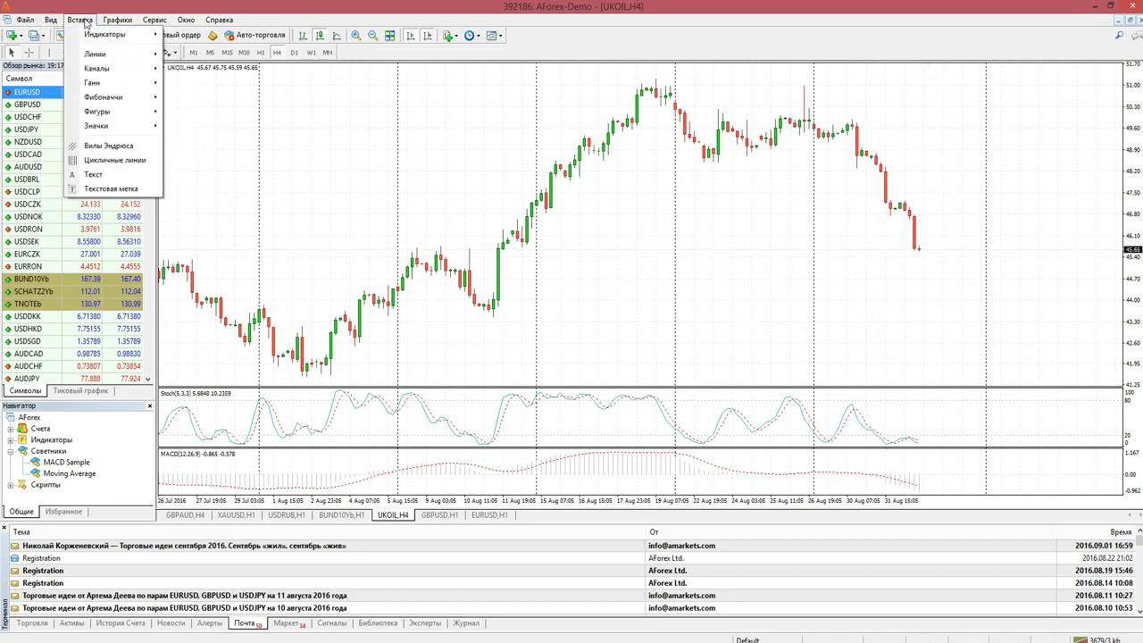
mouse_move(113, 85)
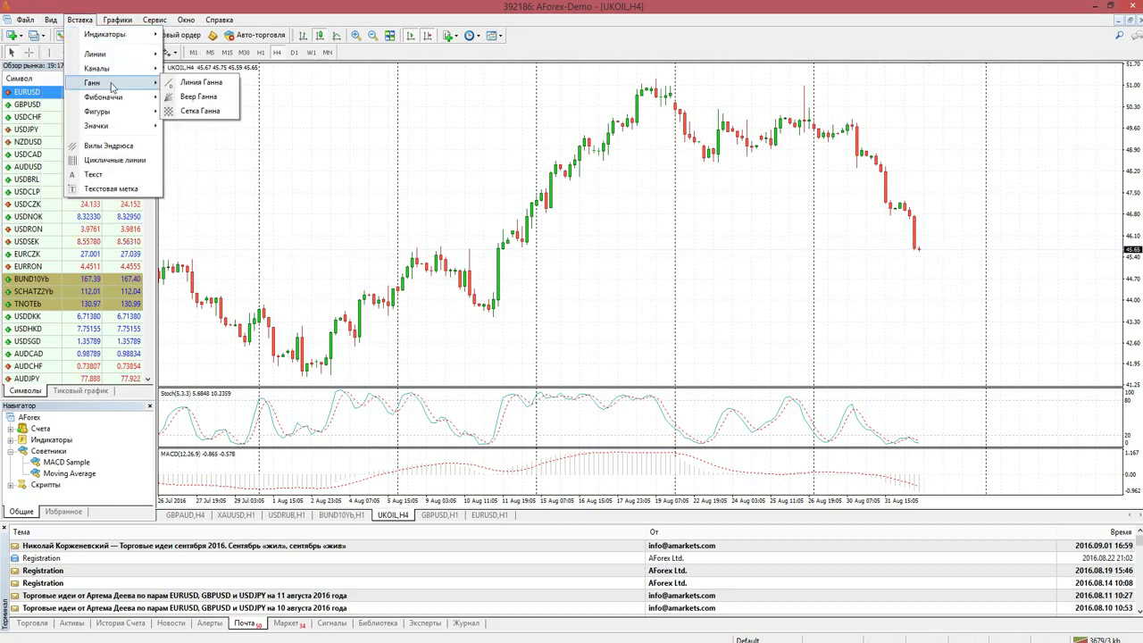
click(192, 98)
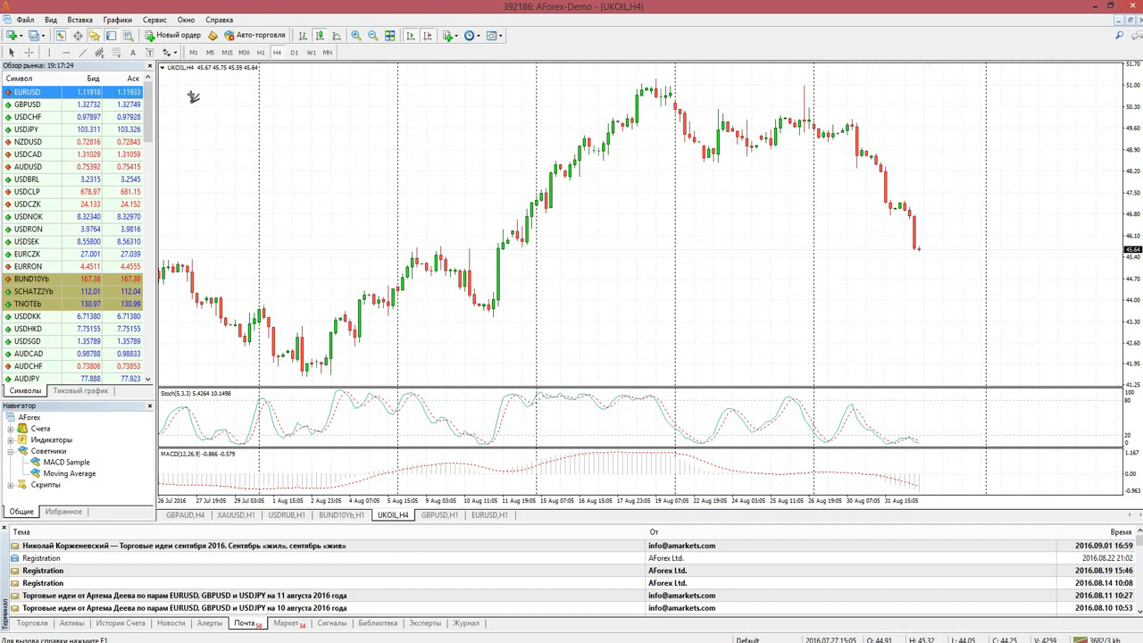
click(79, 22)
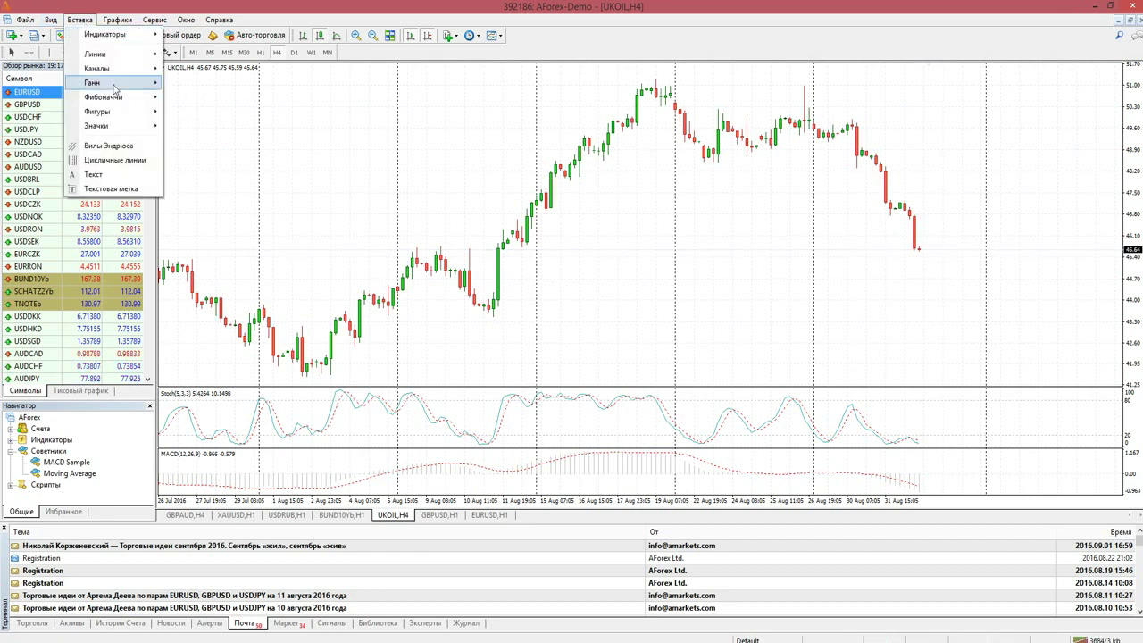
mouse_move(114, 85)
click(190, 96)
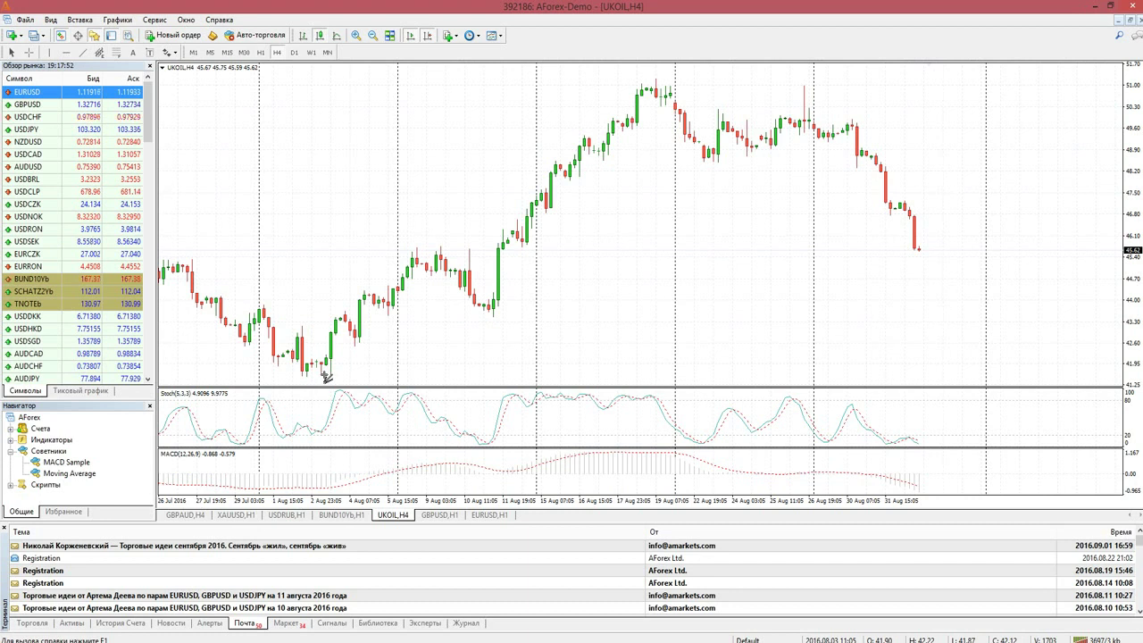
click(318, 373)
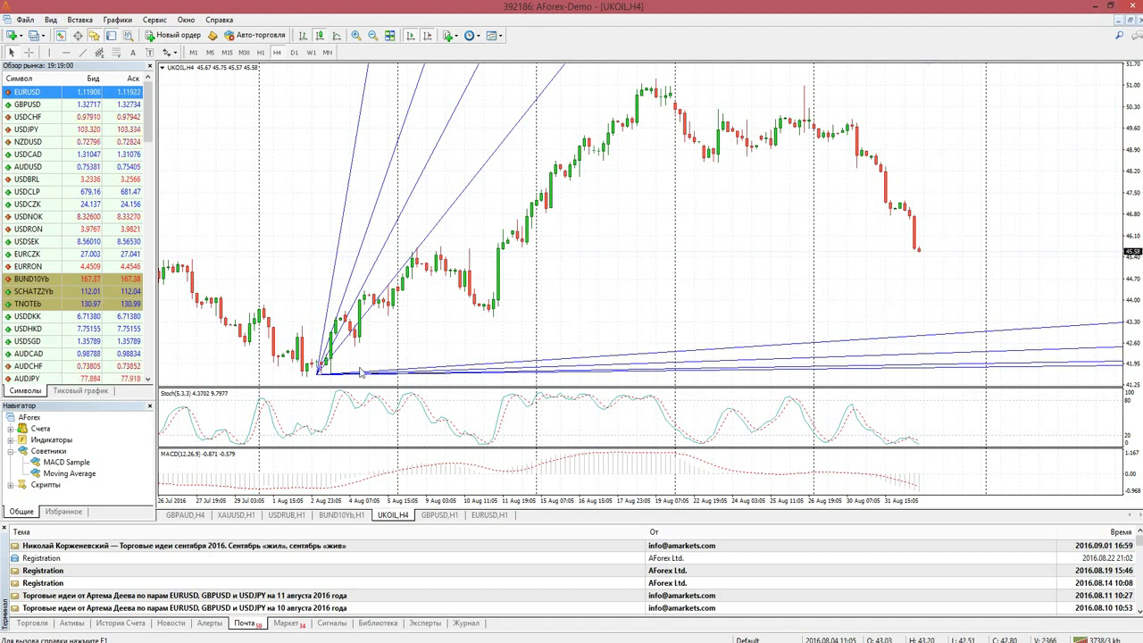
Select the new Gann Fan and shrink the terminal, Market Watch and Navigator panes to enlarge the chart area.
double_click(424, 374)
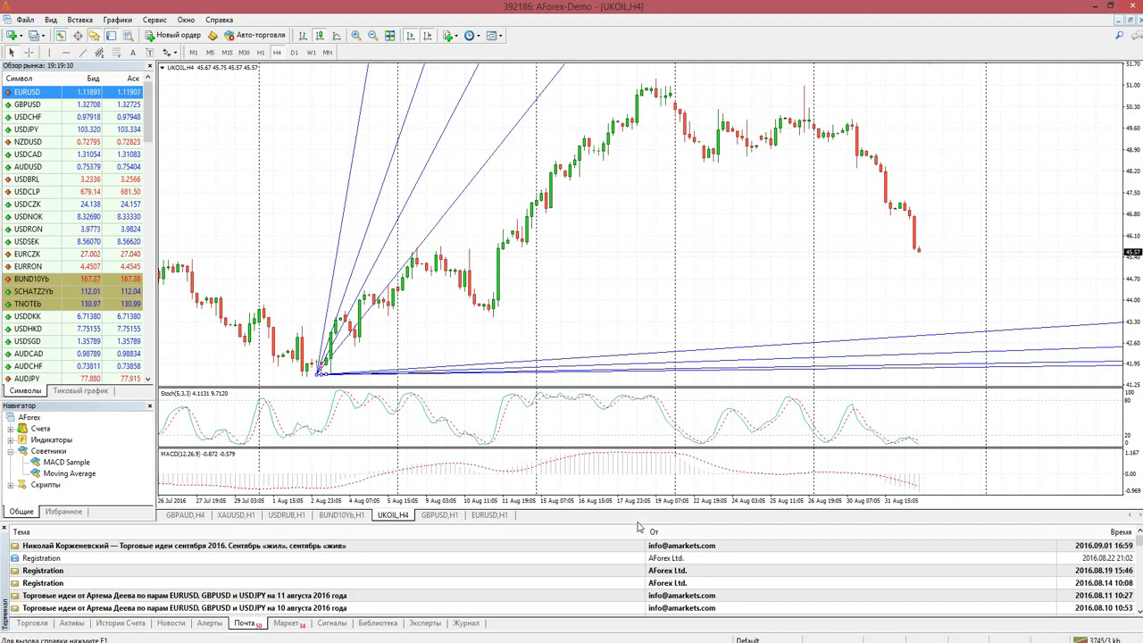
drag(639, 525, 640, 605)
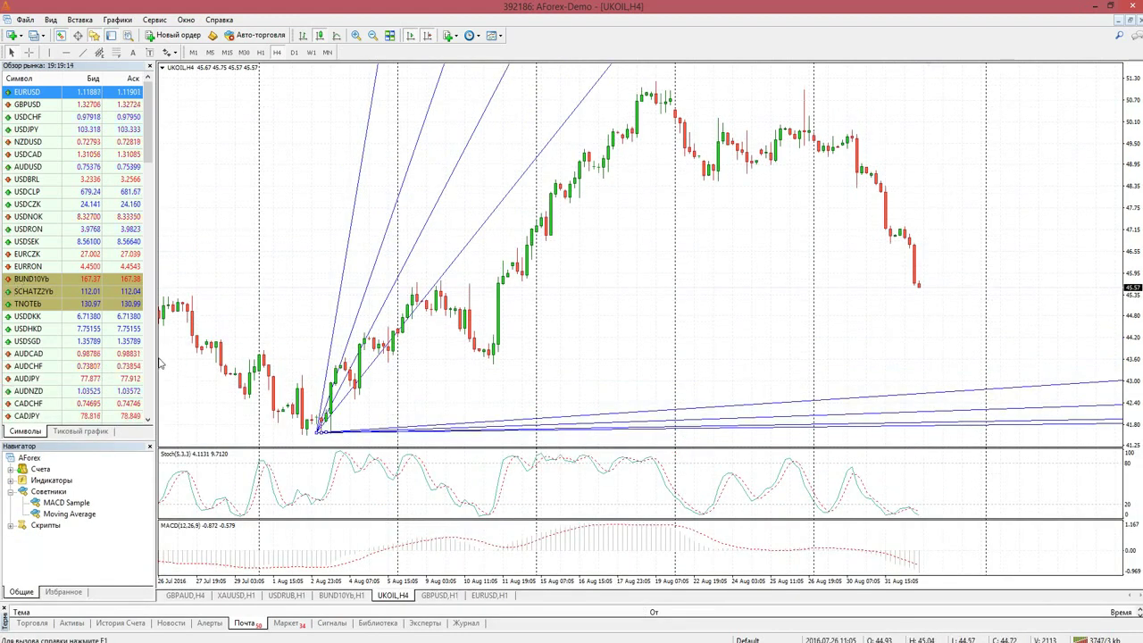
drag(158, 361, 35, 350)
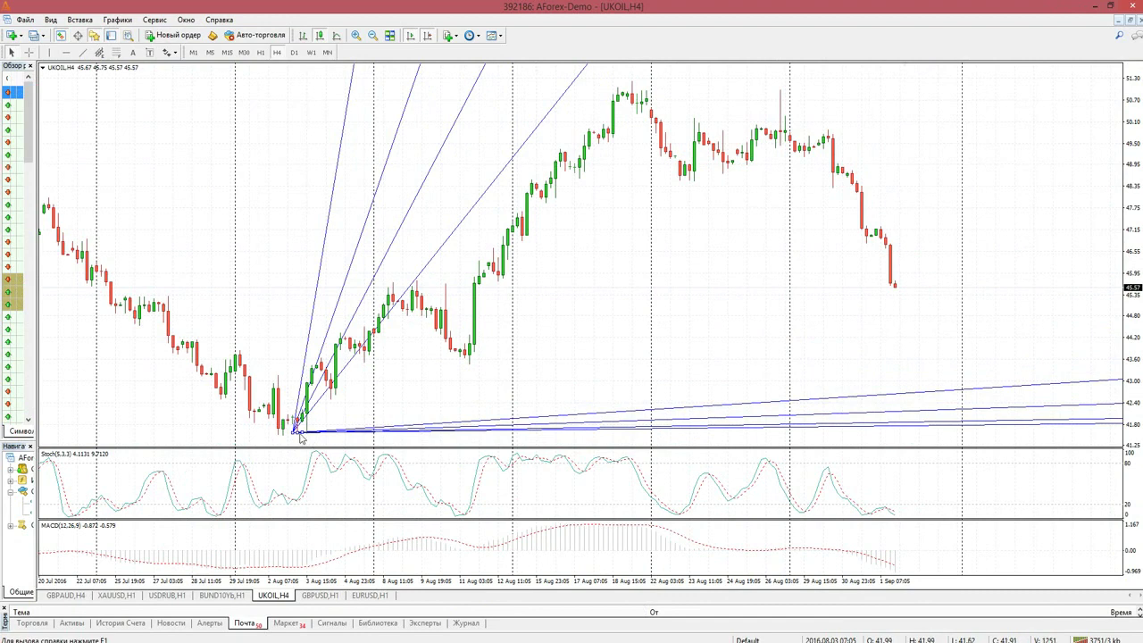
Extend the Gann Fan's control point to about 45.7 on 19 August, so its main ray follows the 11 August low.
drag(307, 435, 609, 300)
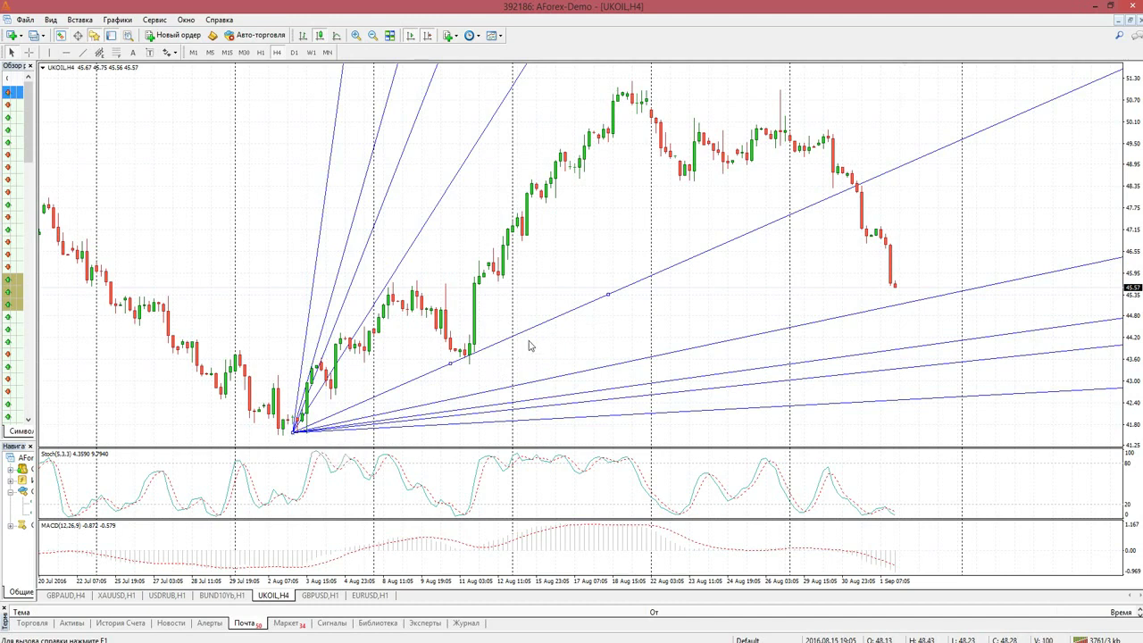
drag(608, 296, 621, 297)
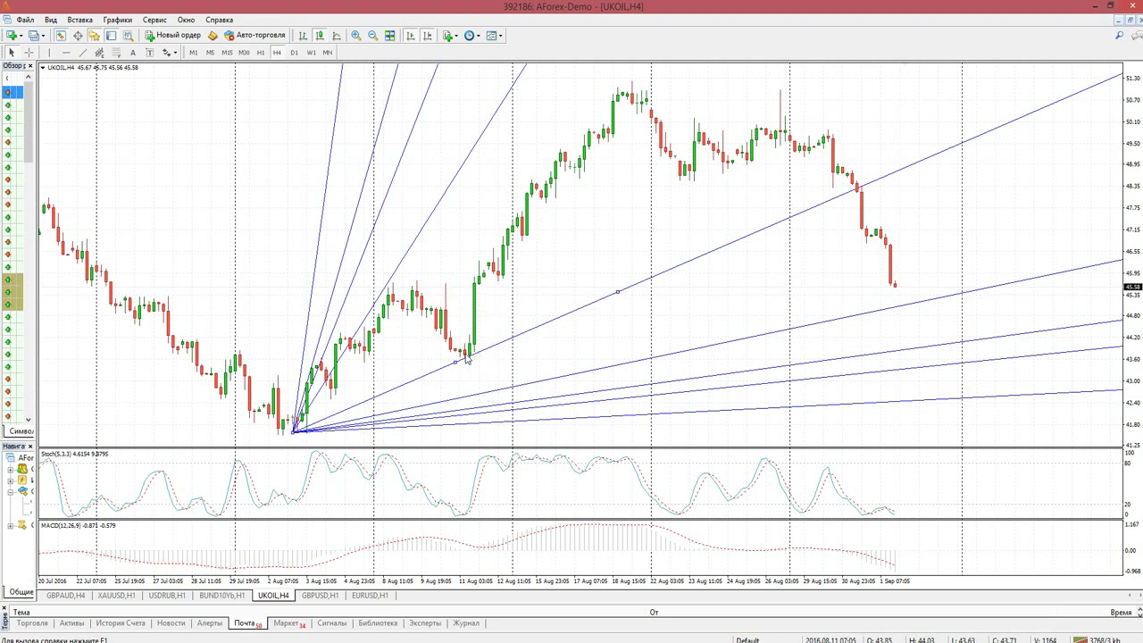
mouse_move(469, 359)
drag(618, 293, 636, 286)
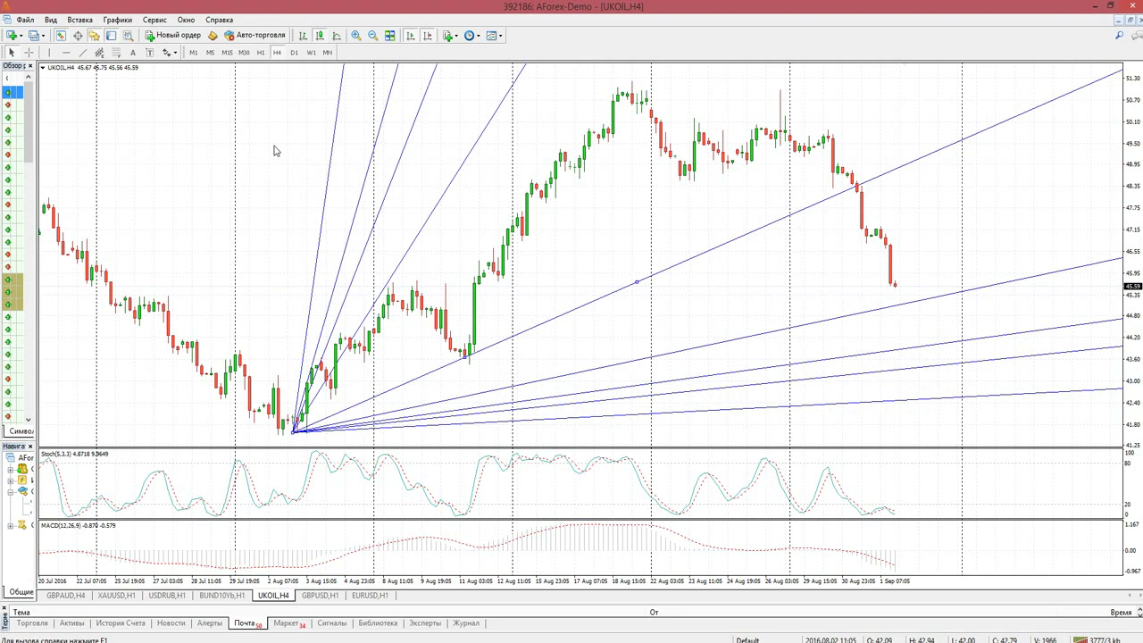
click(80, 19)
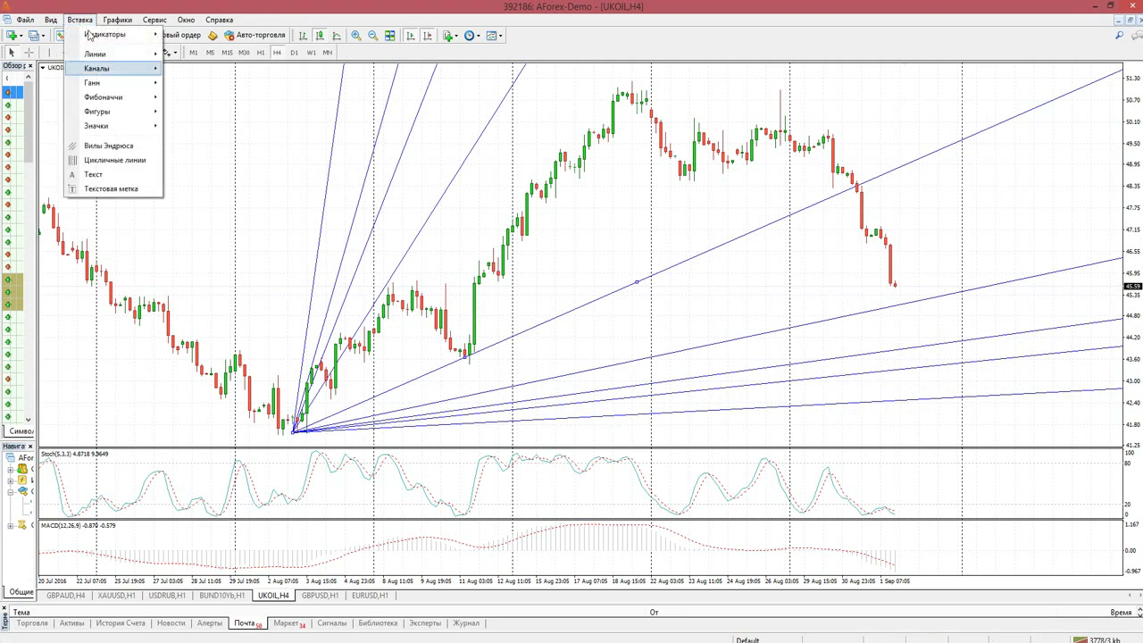
mouse_move(141, 101)
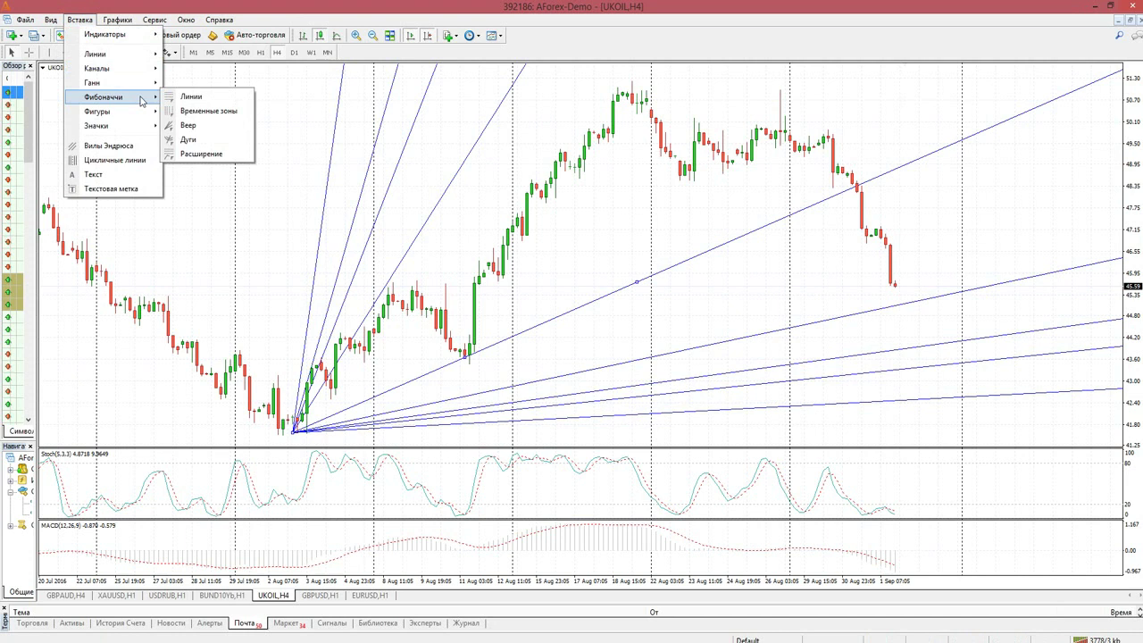
click(295, 108)
drag(853, 169, 697, 162)
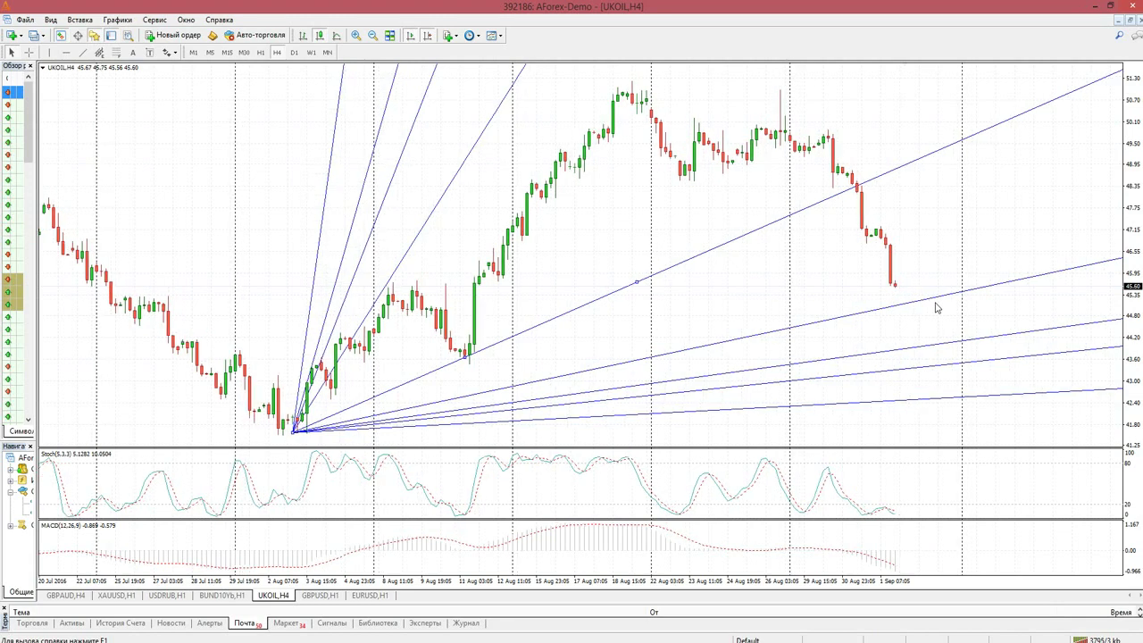
middle_click(936, 302)
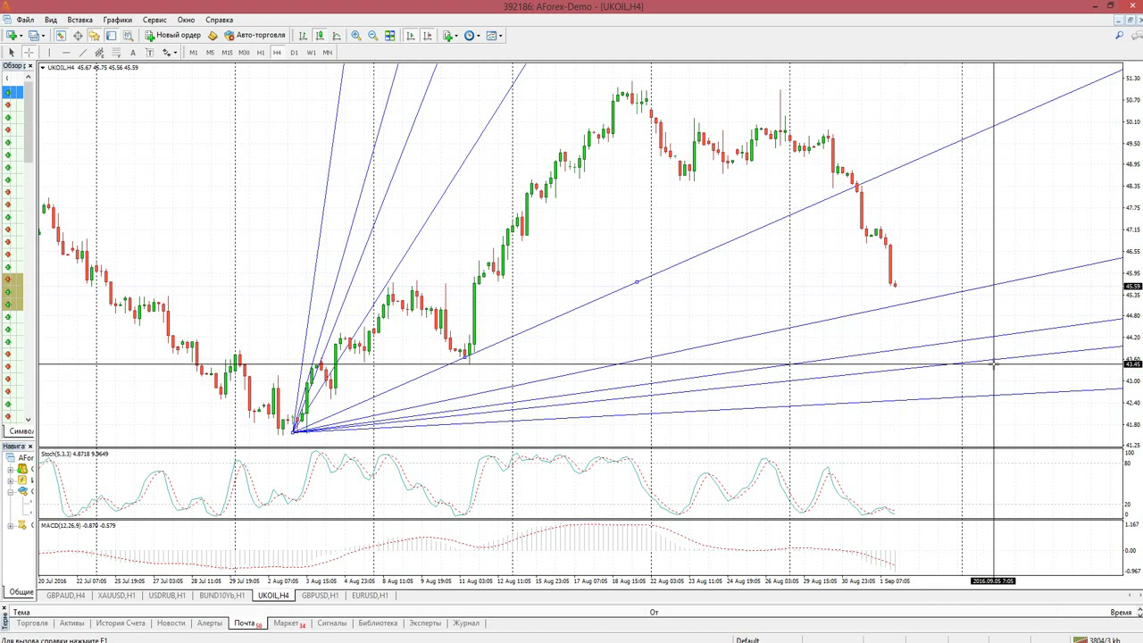
click(994, 364)
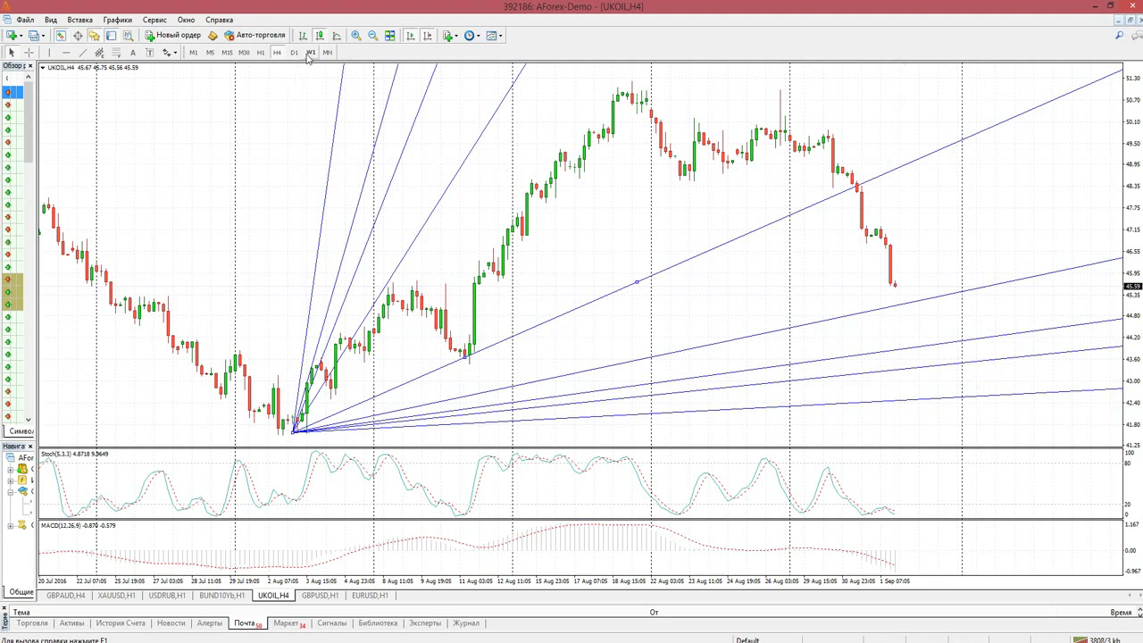
click(373, 35)
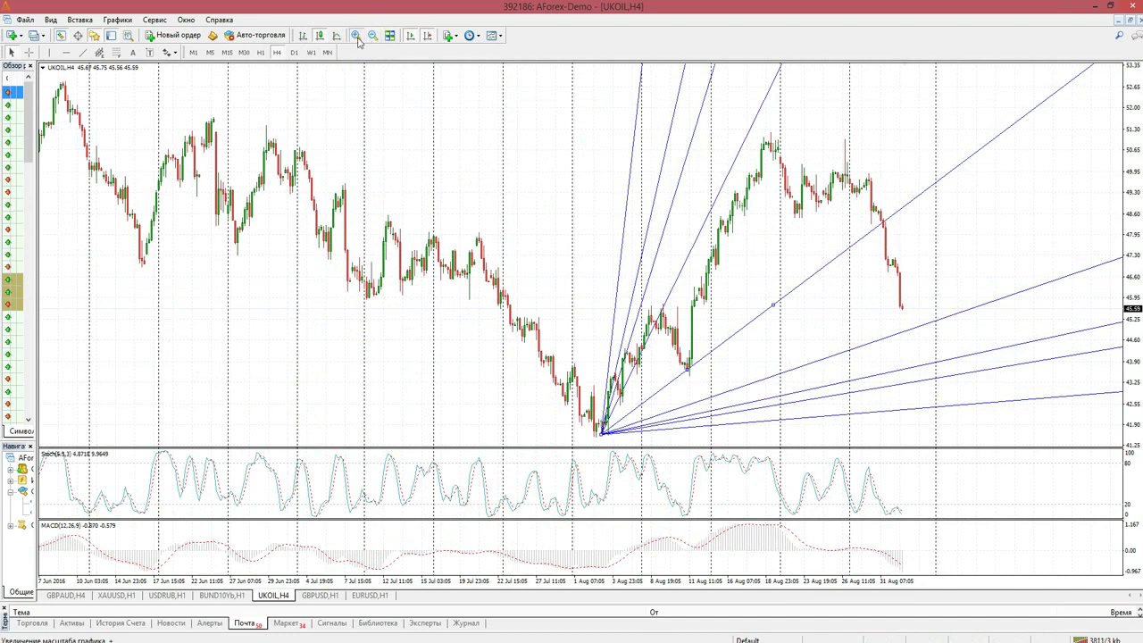
click(356, 35)
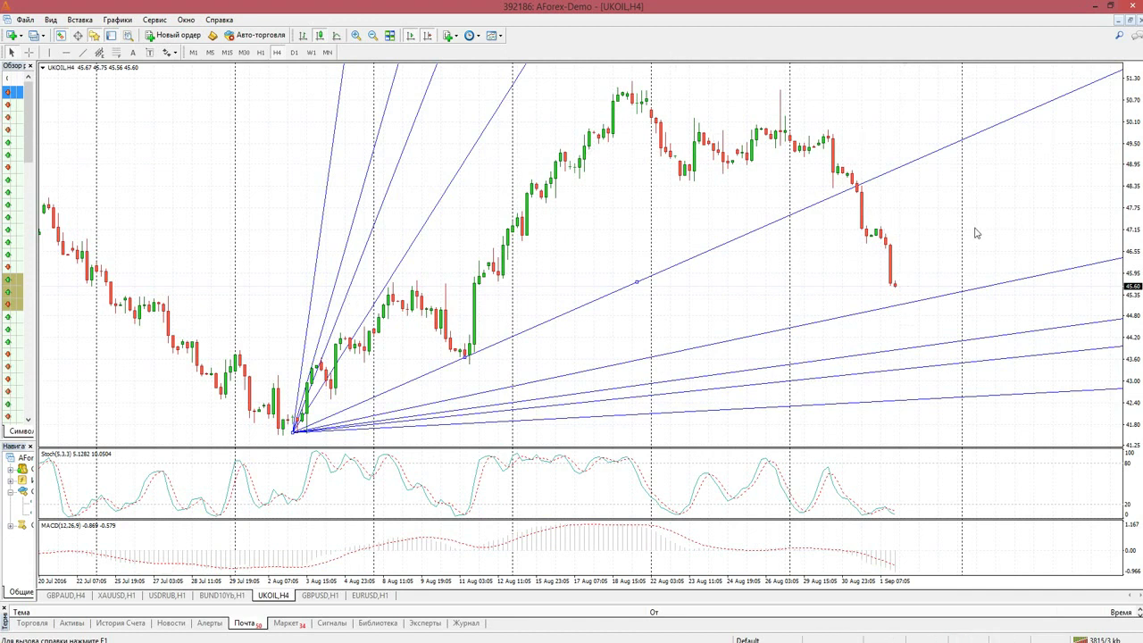
key(alt+Tab)
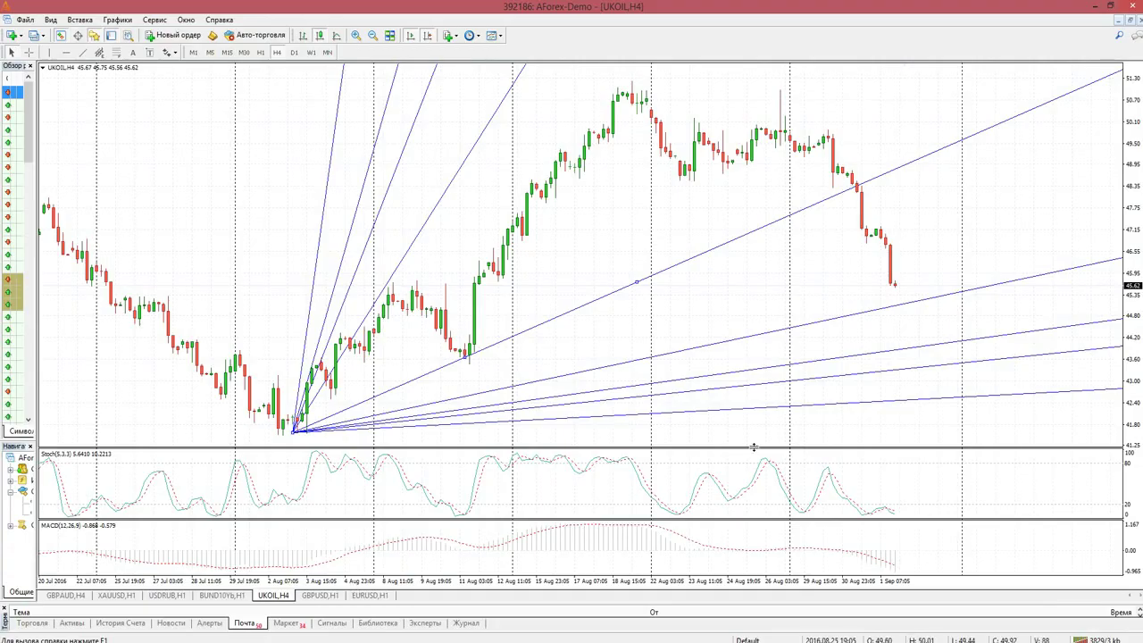
Open the properties of the Gann Fan from the UKOIL chart's object list.
right_click(770, 425)
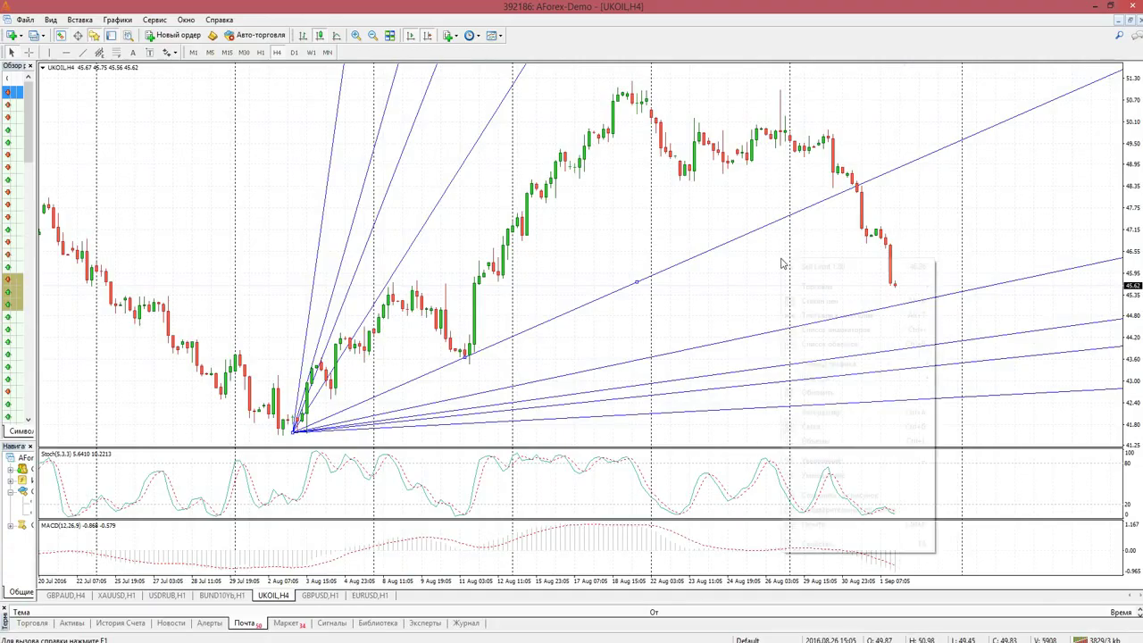
right_click(684, 355)
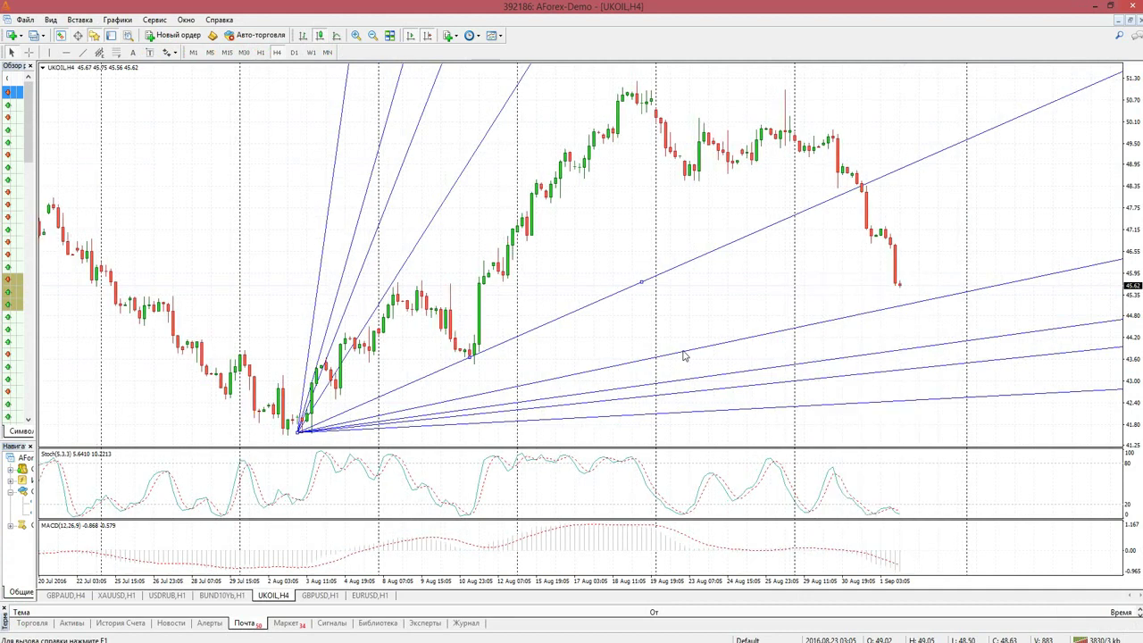
right_click(684, 353)
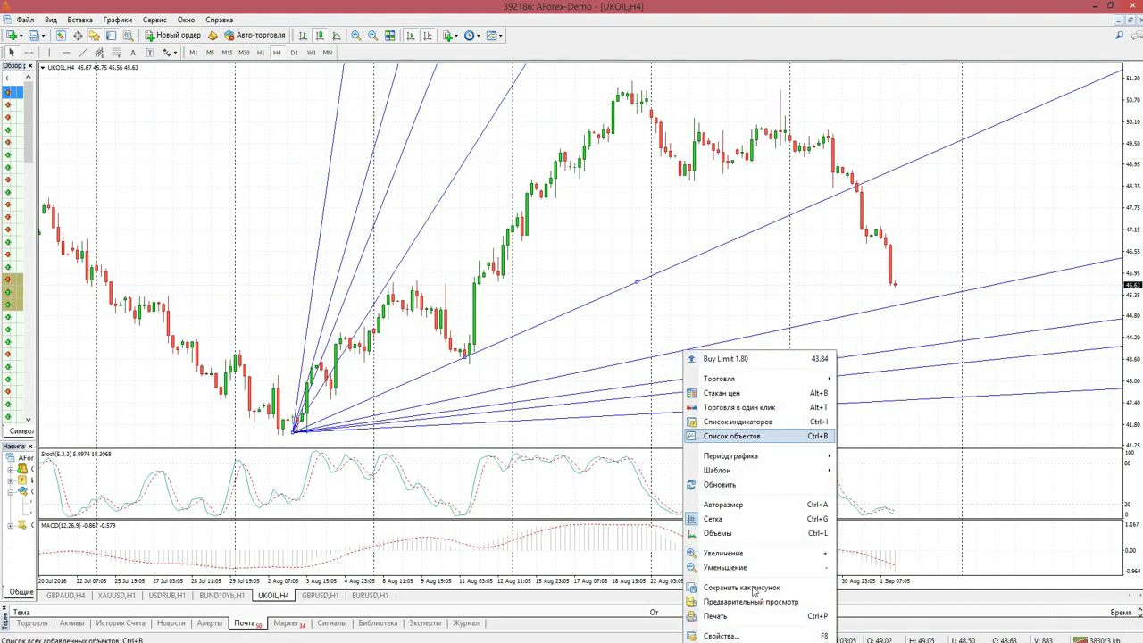
click(740, 437)
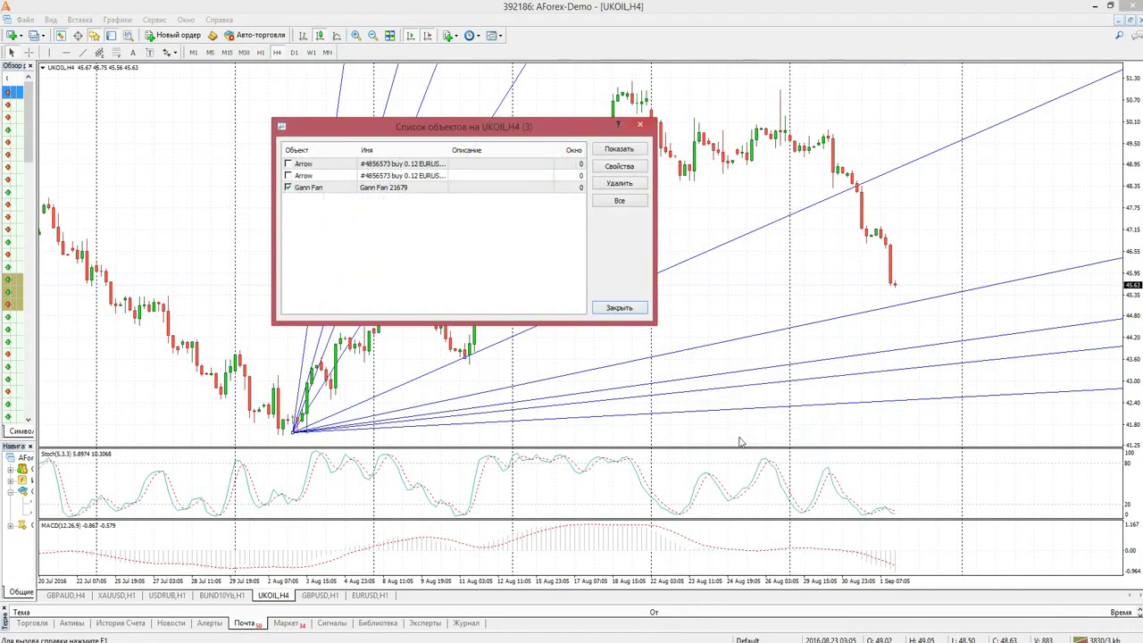
click(399, 189)
click(619, 167)
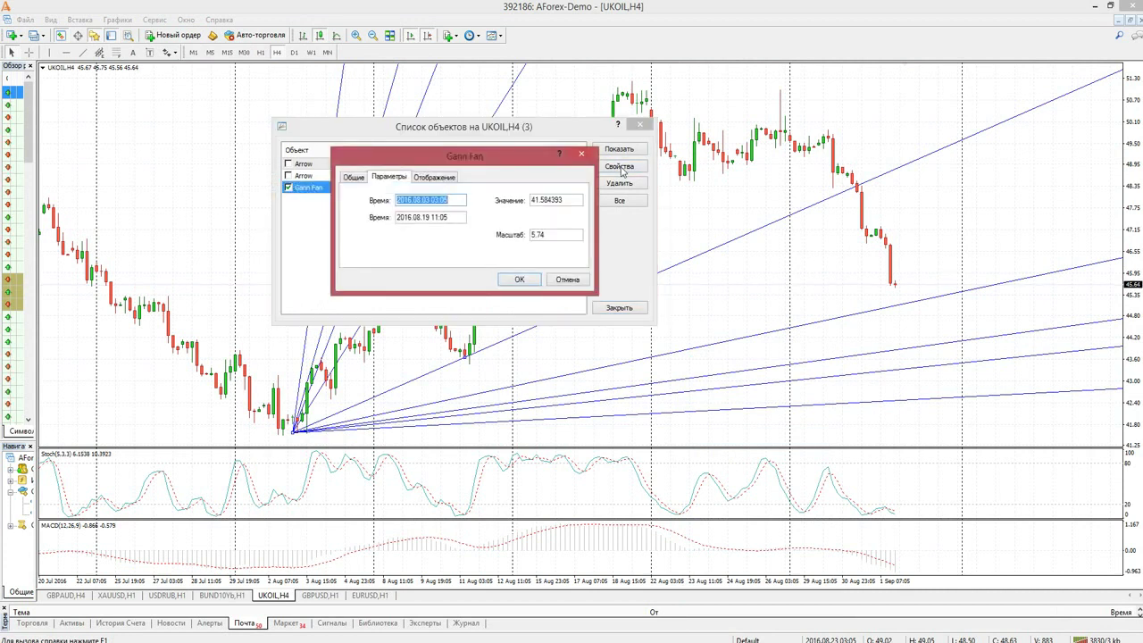
Give the Gann Fan a thicker line while keeping it blue and solid, apply the change and close the object list.
click(353, 177)
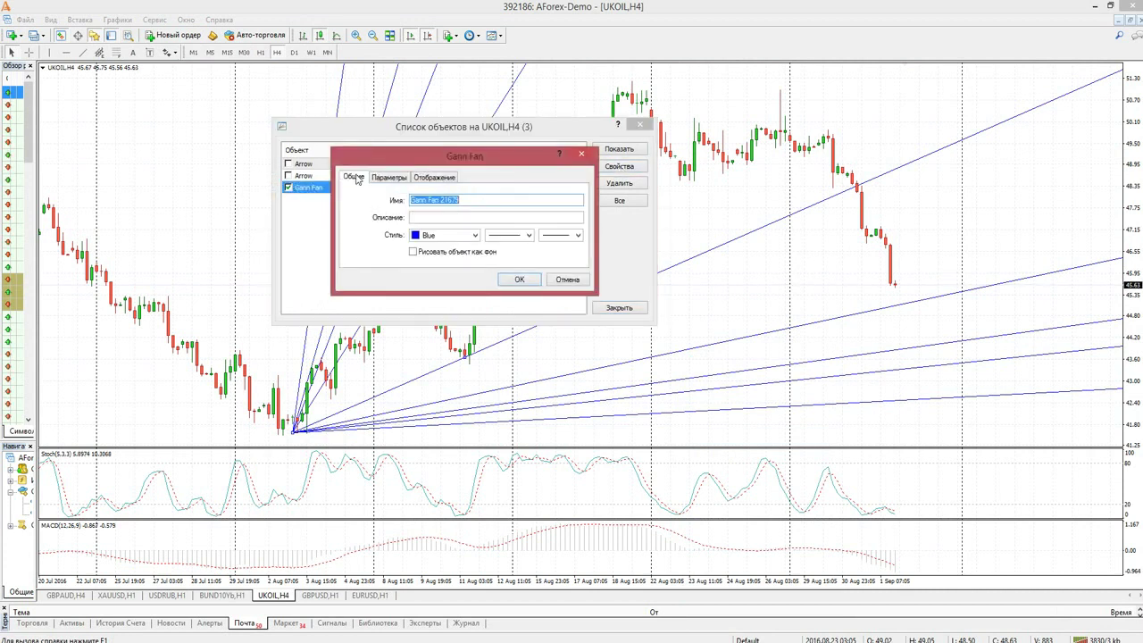
click(529, 236)
click(530, 237)
click(562, 240)
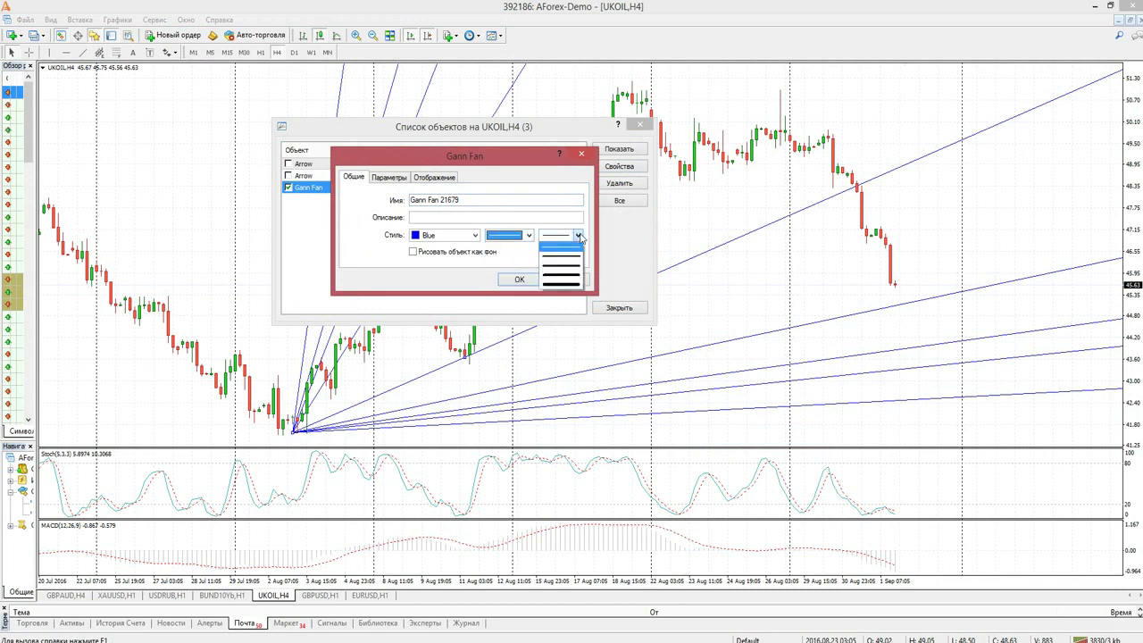
click(560, 271)
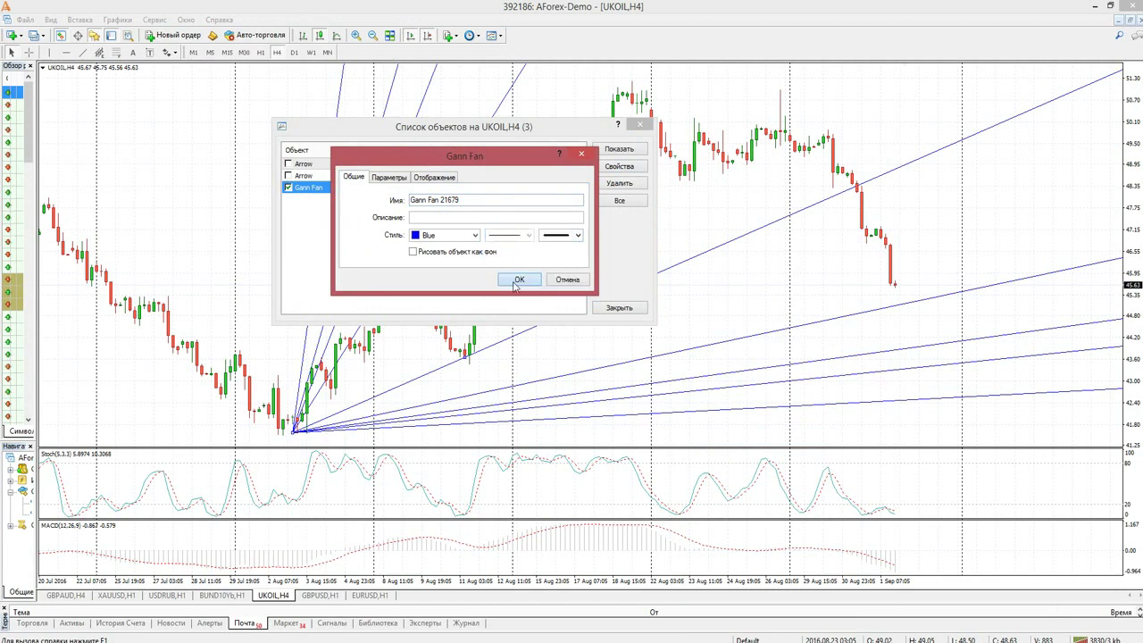
click(519, 279)
click(613, 309)
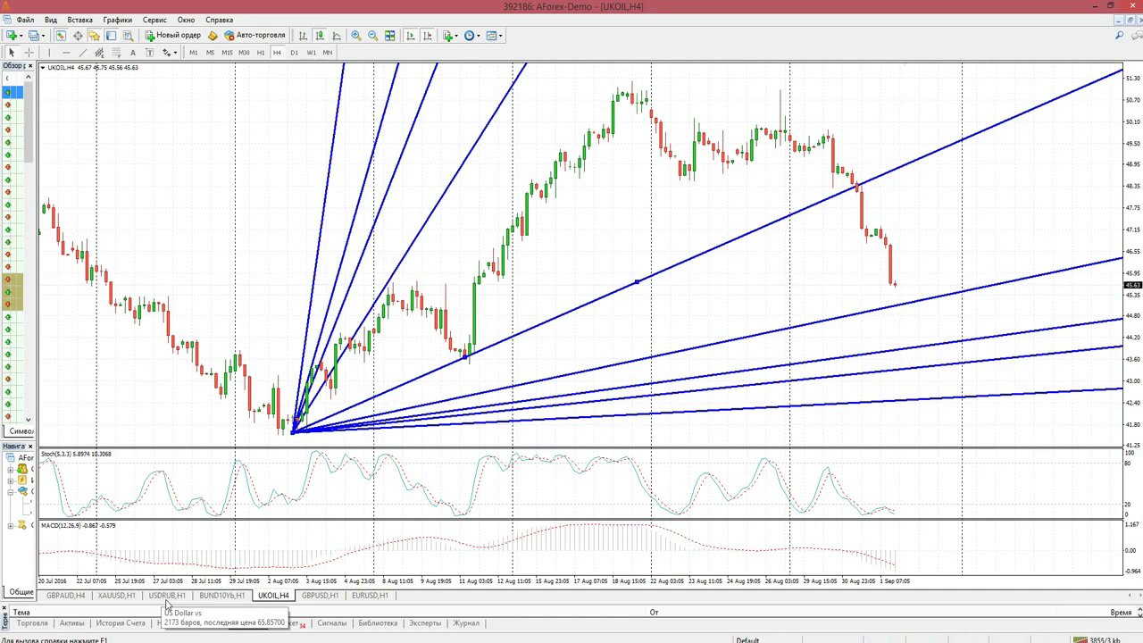
Go through the USDRUB chart to the XAUUSD H1 chart and enlarge its mid-August to 1 September candles.
click(172, 596)
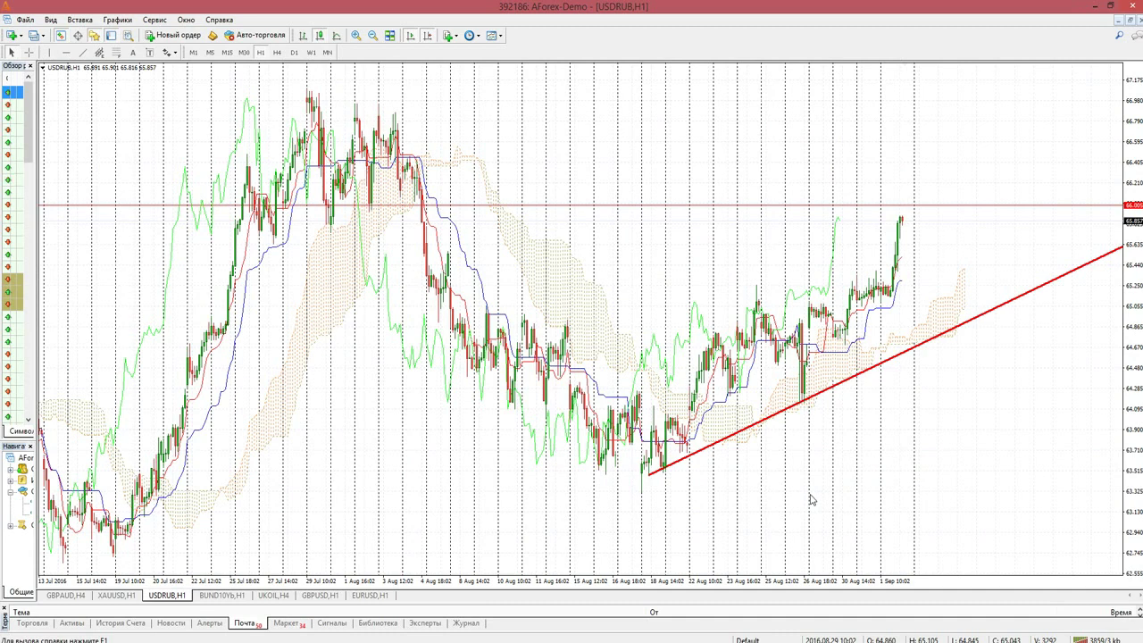
click(114, 597)
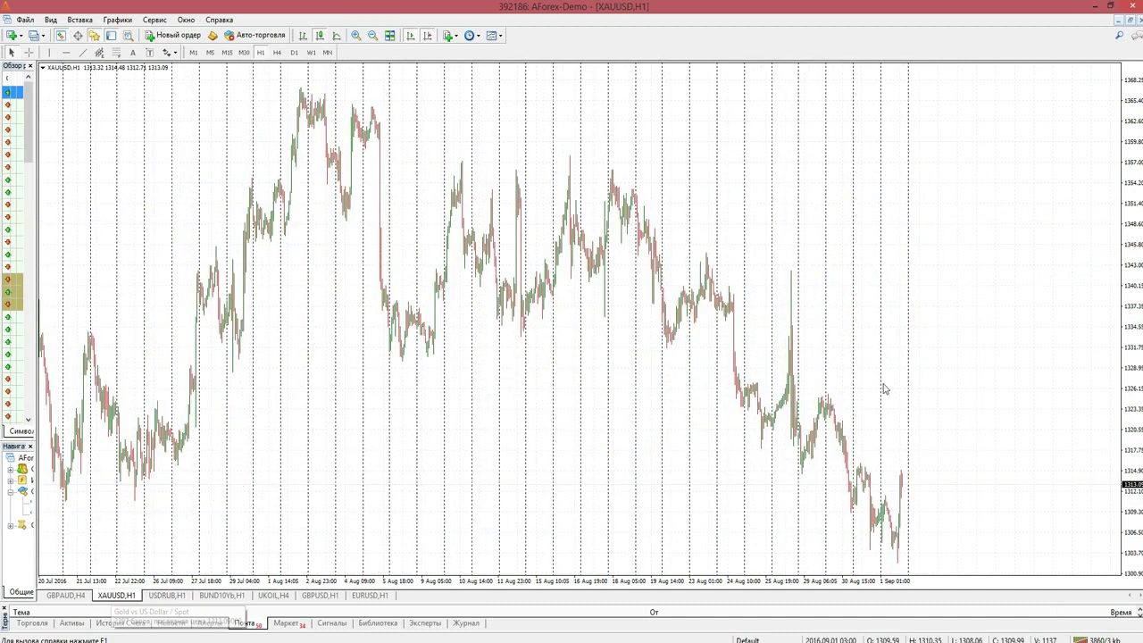
click(355, 35)
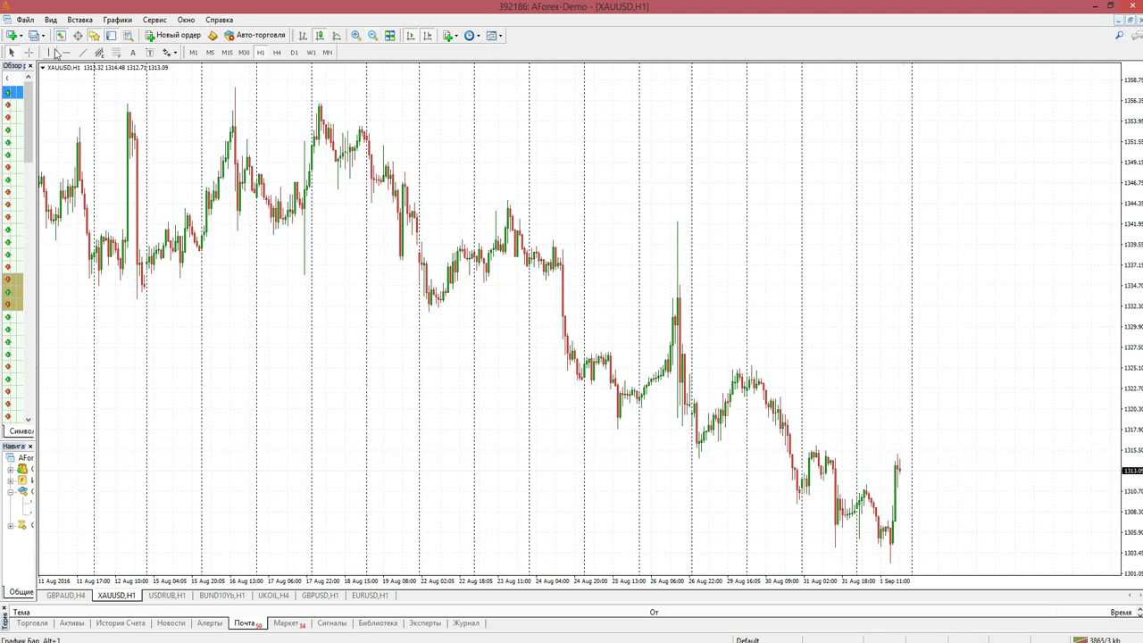
click(26, 19)
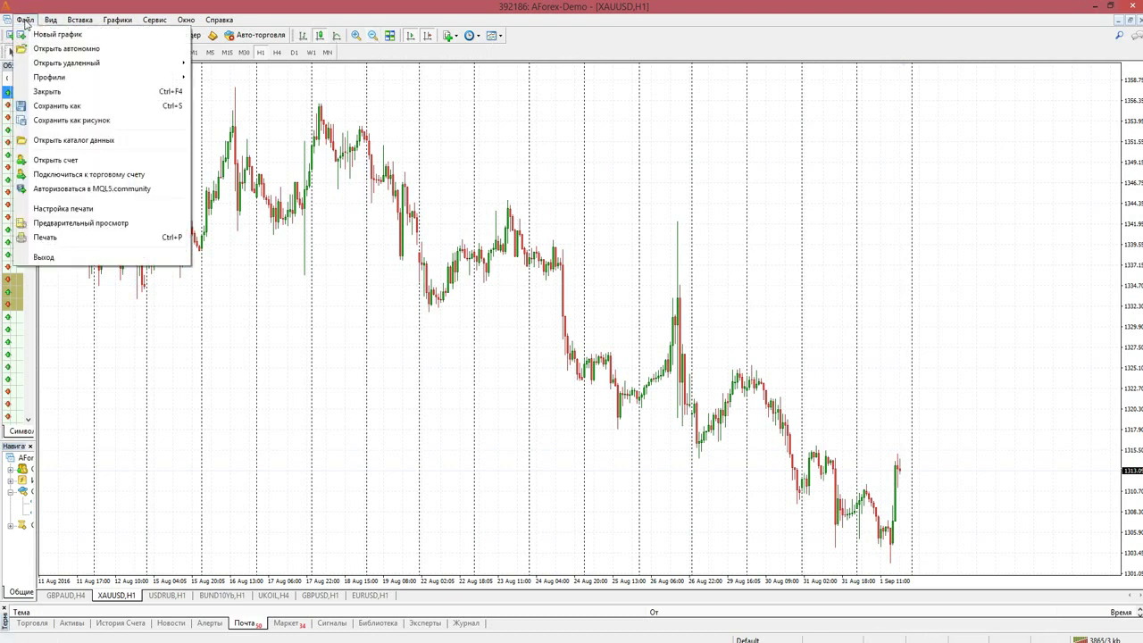
mouse_move(52, 21)
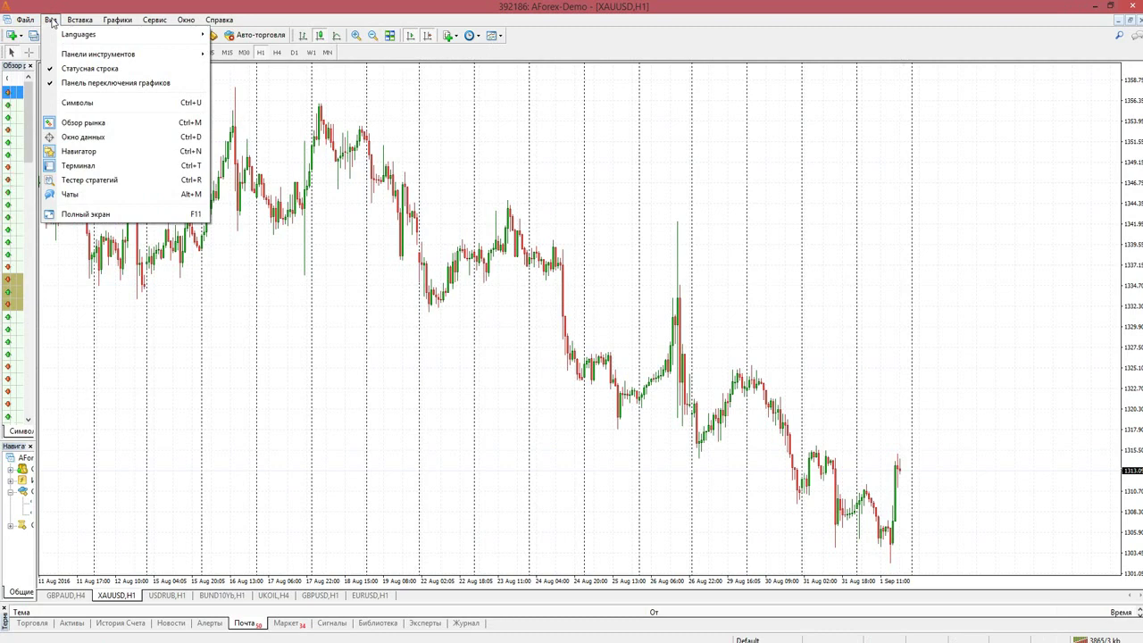
click(688, 137)
scroll(689, 138, left, 5)
scroll(688, 279, right, 3)
scroll(688, 279, right, 5)
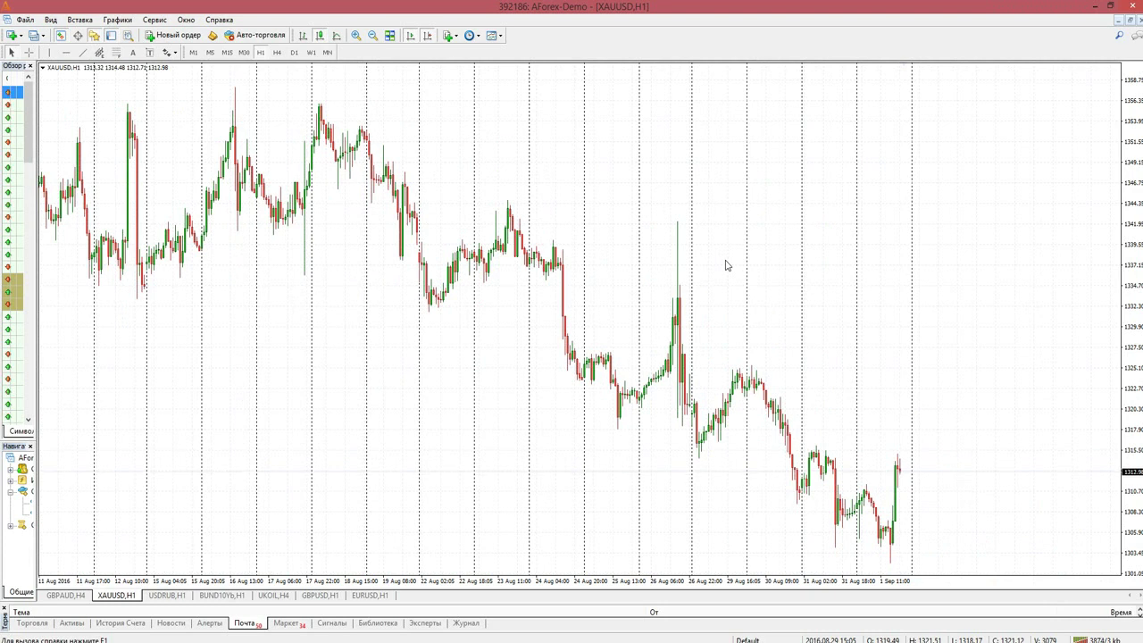
click(26, 19)
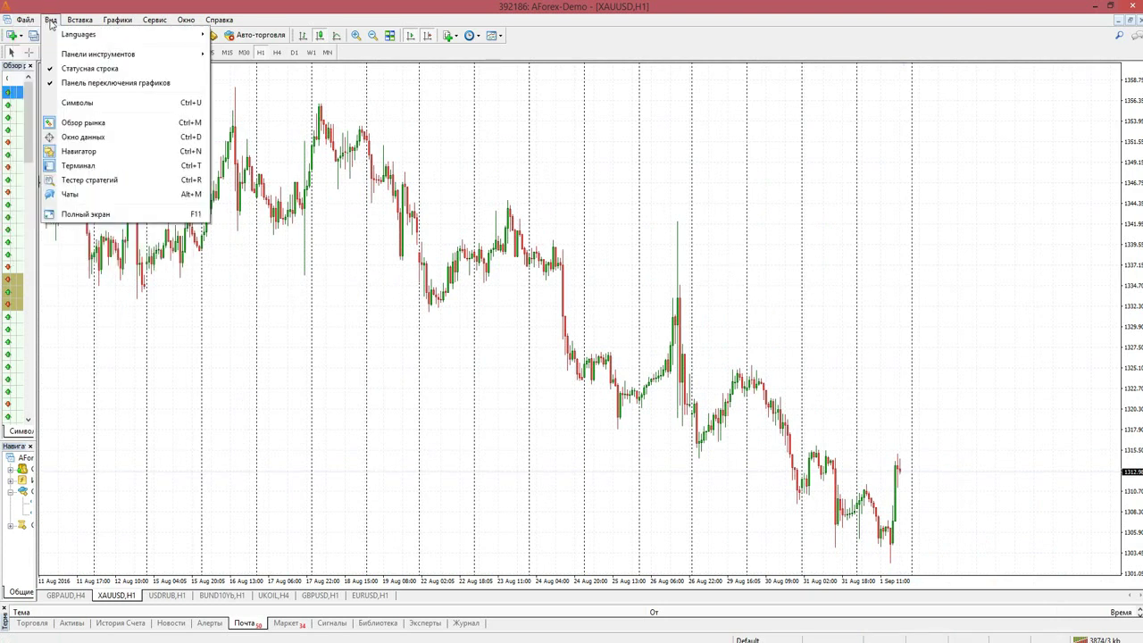
mouse_move(77, 24)
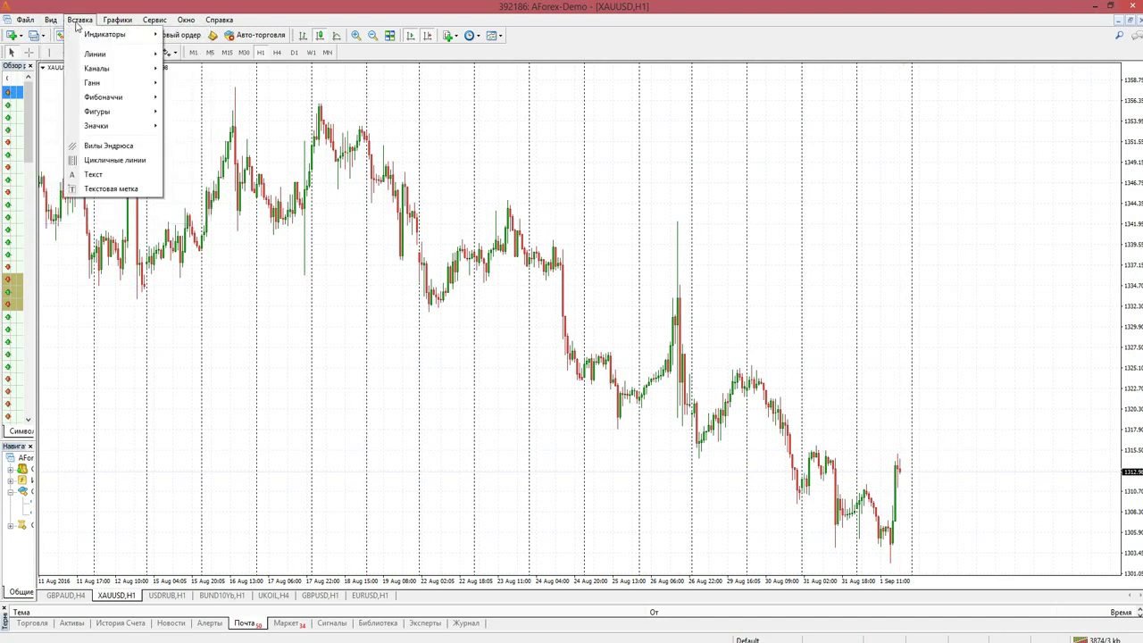
mouse_move(150, 83)
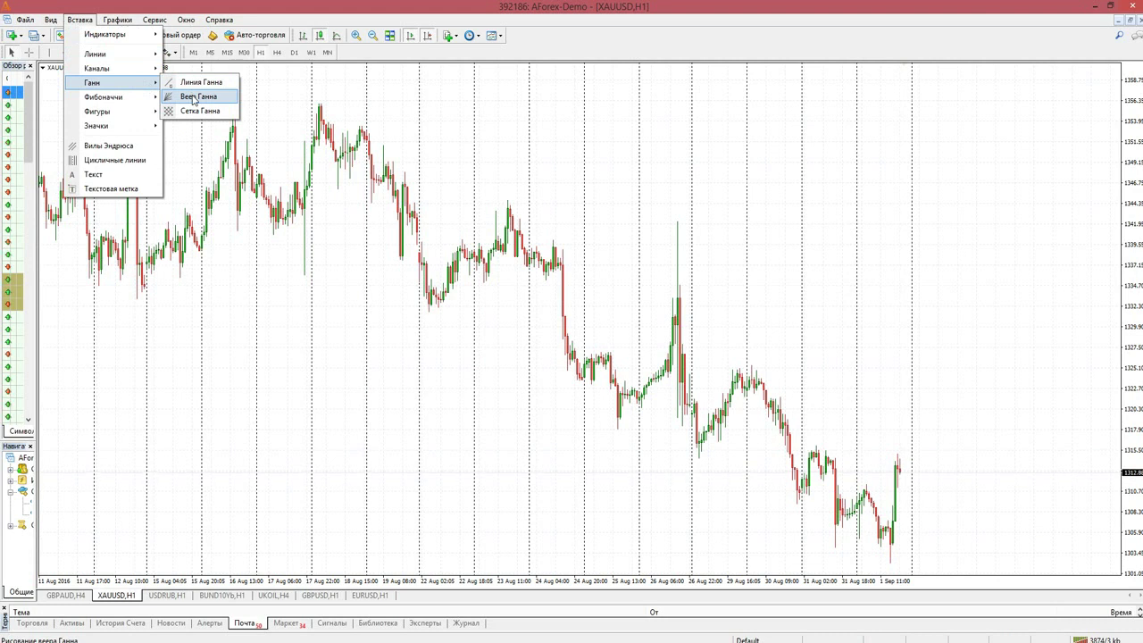
click(193, 96)
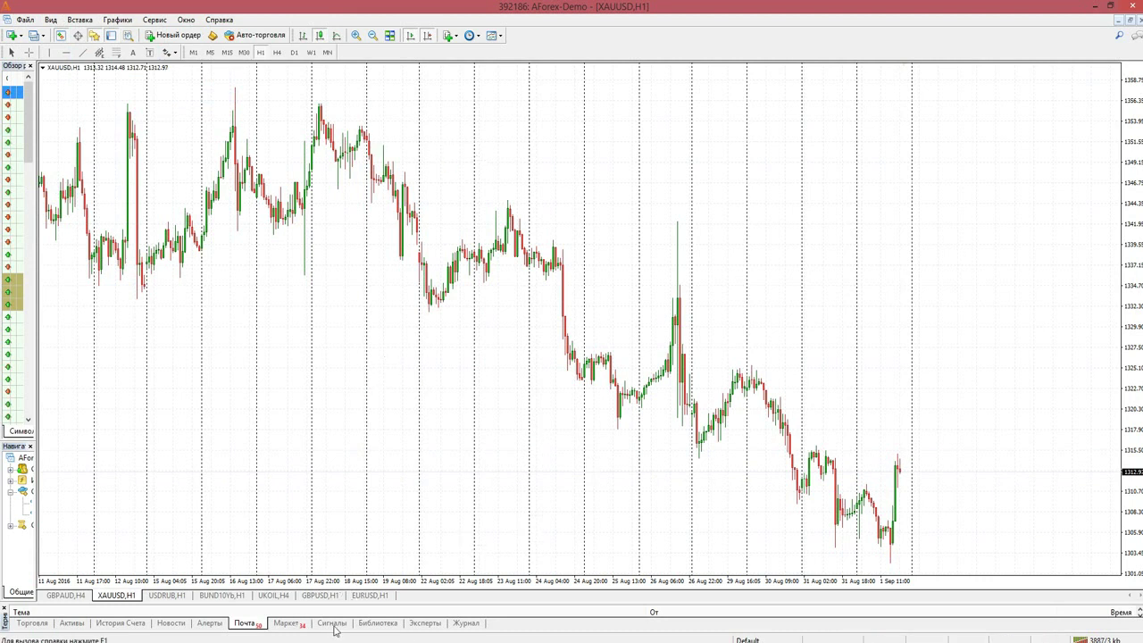
click(370, 595)
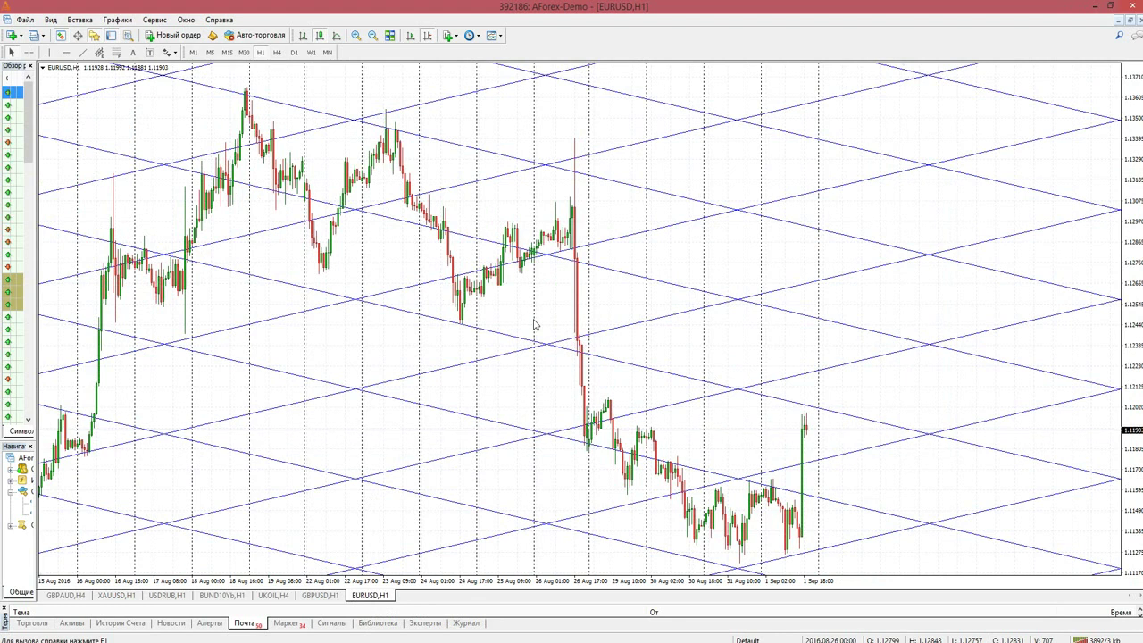
click(121, 596)
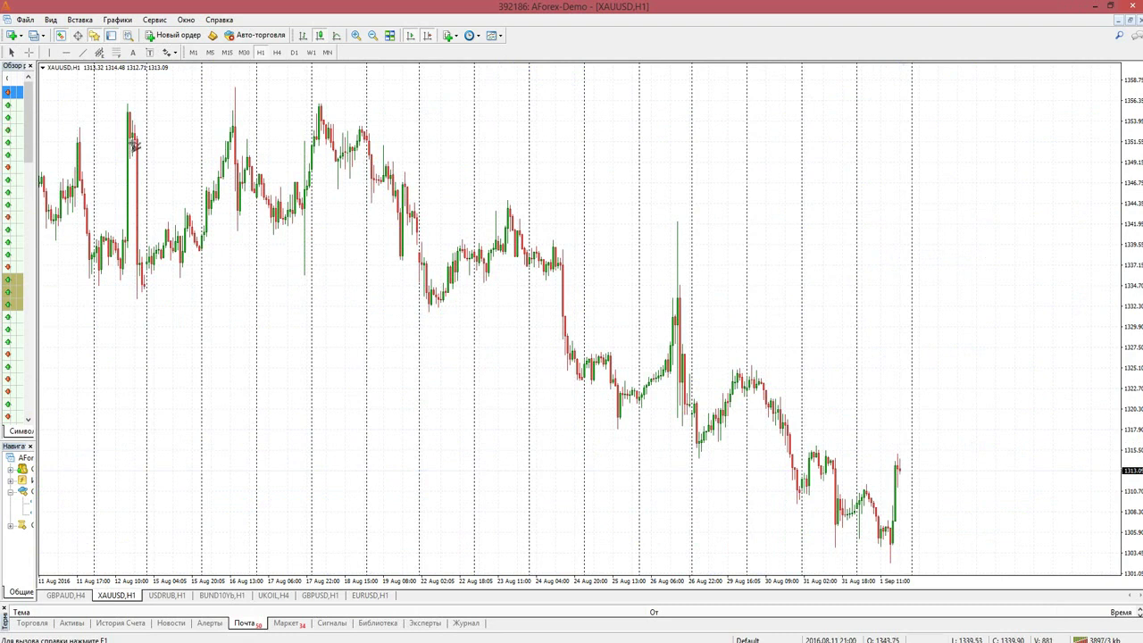
Place a Gann Fan on the XAUUSD H1 chart with its origin at the 18 August high near 1356.
click(53, 19)
mouse_move(25, 22)
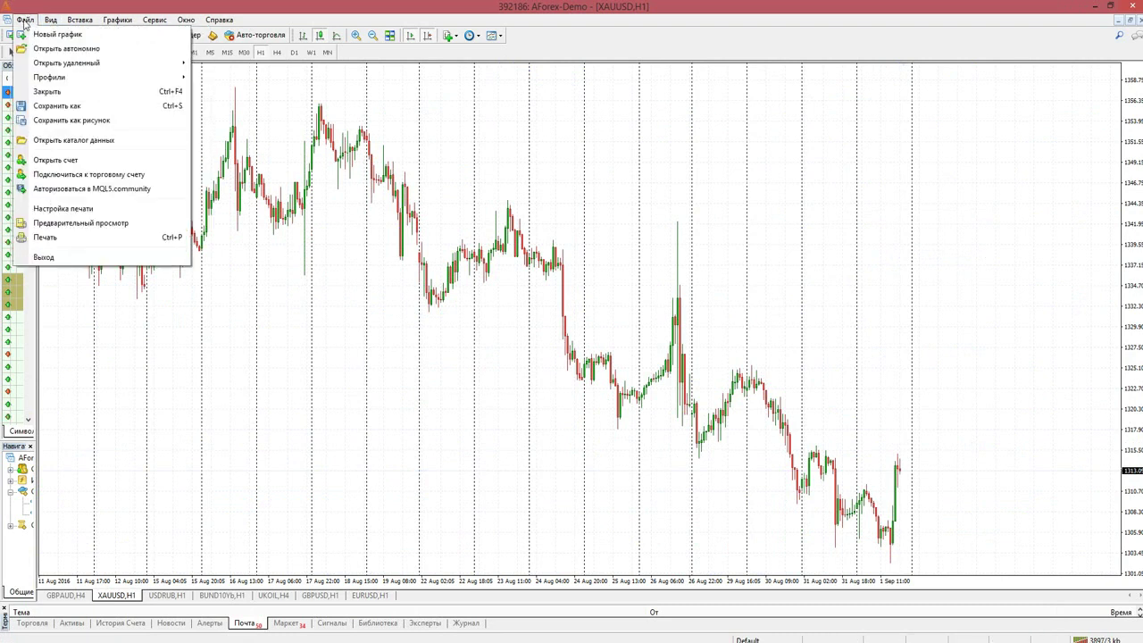
mouse_move(81, 24)
mouse_move(121, 88)
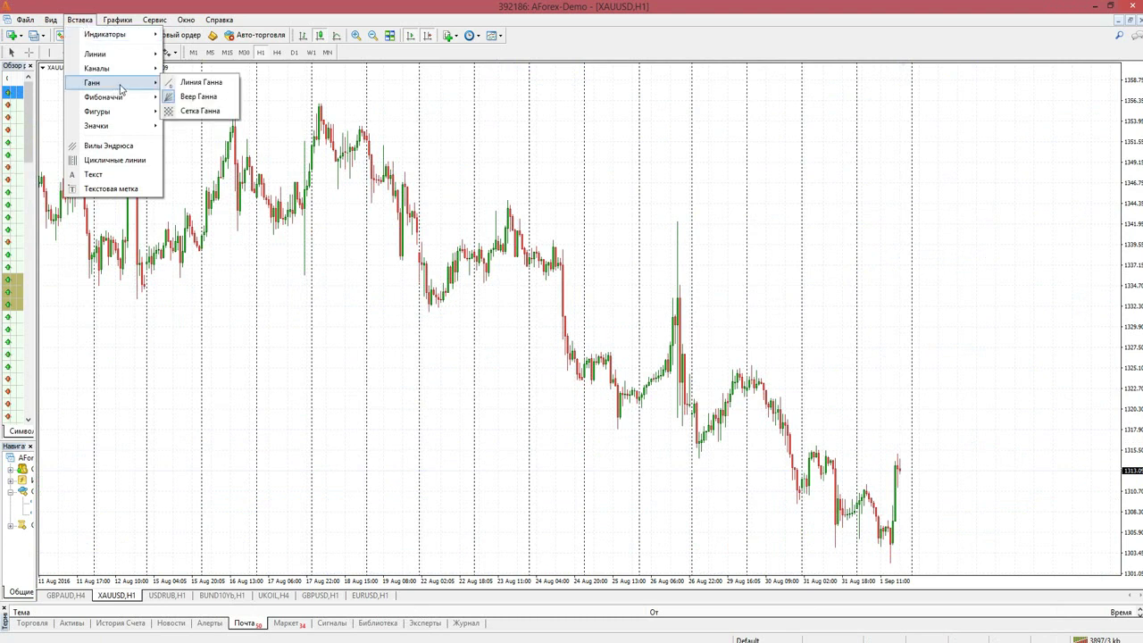
click(187, 97)
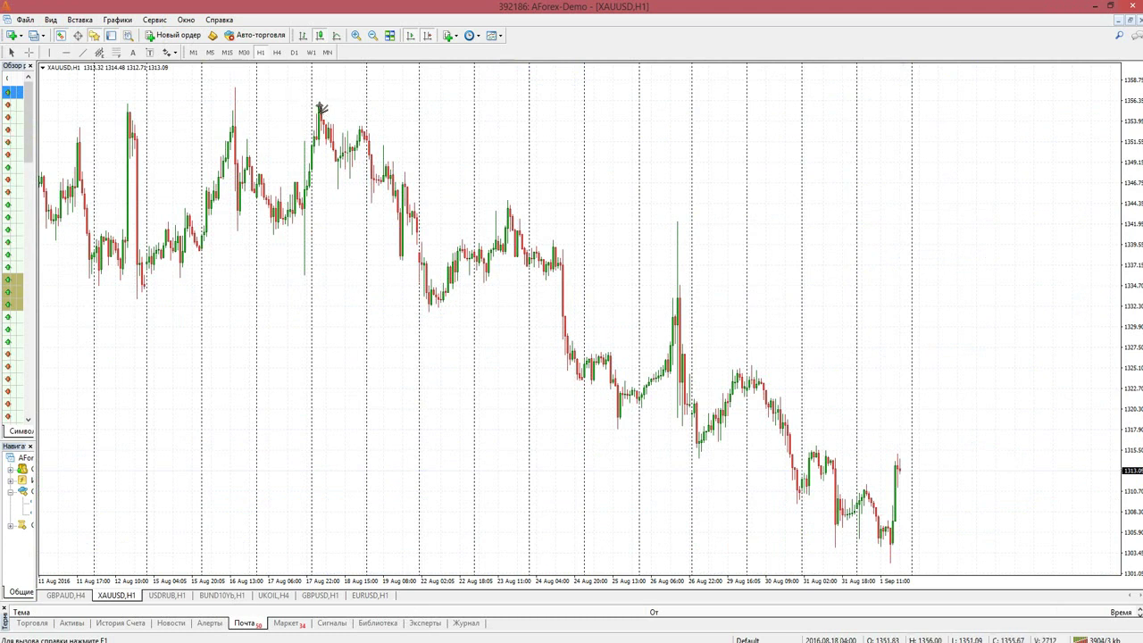
mouse_move(320, 108)
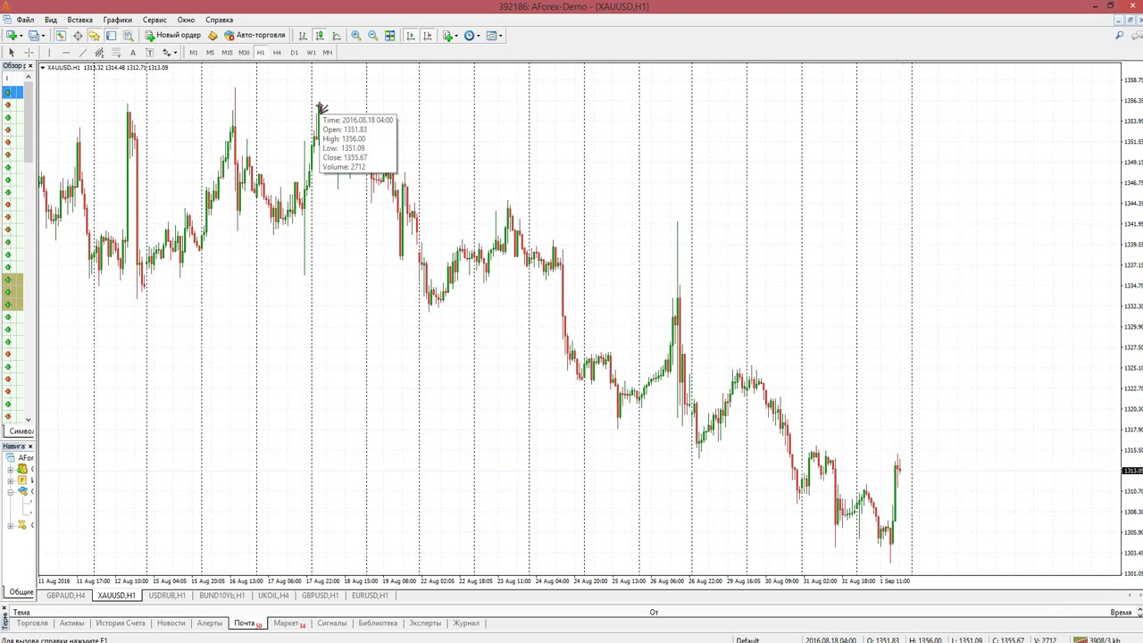
click(320, 107)
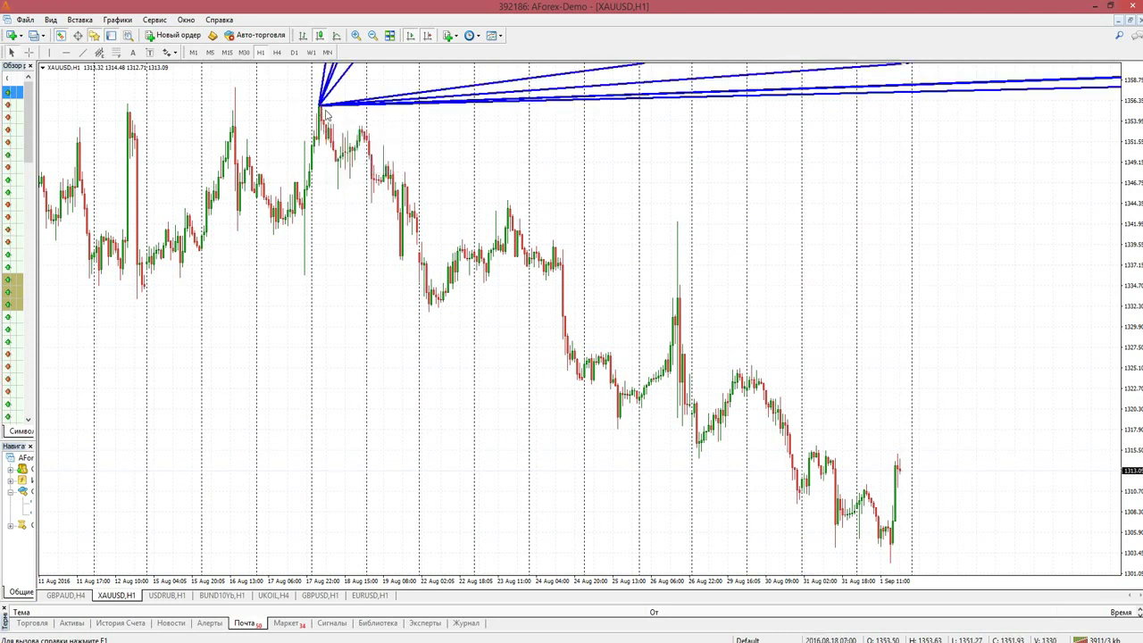
Select the Gann Fan and turn it downward, moving its control point to about 1338.9 on 25 August so the main ray follows the 23 August high.
double_click(355, 107)
drag(323, 108, 576, 242)
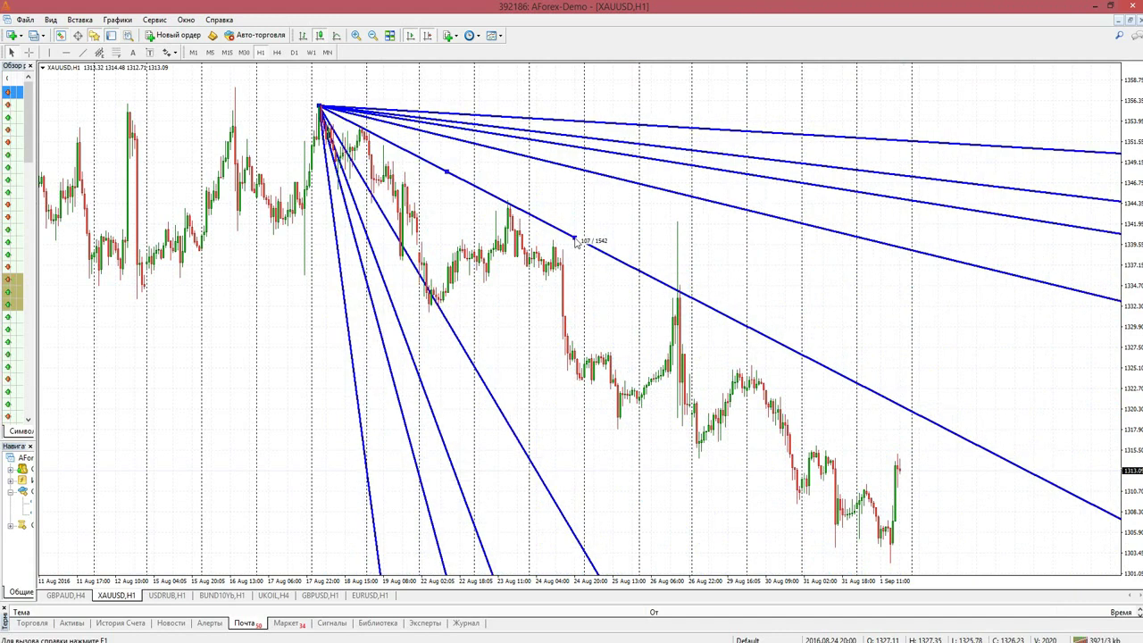
drag(576, 242, 576, 245)
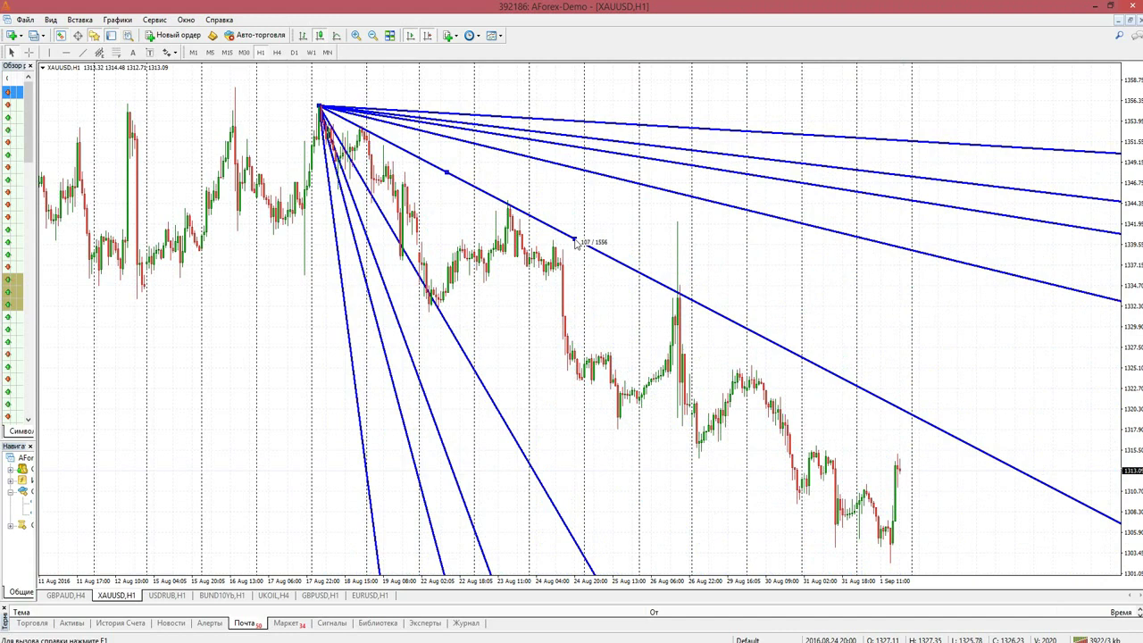
drag(575, 240, 588, 253)
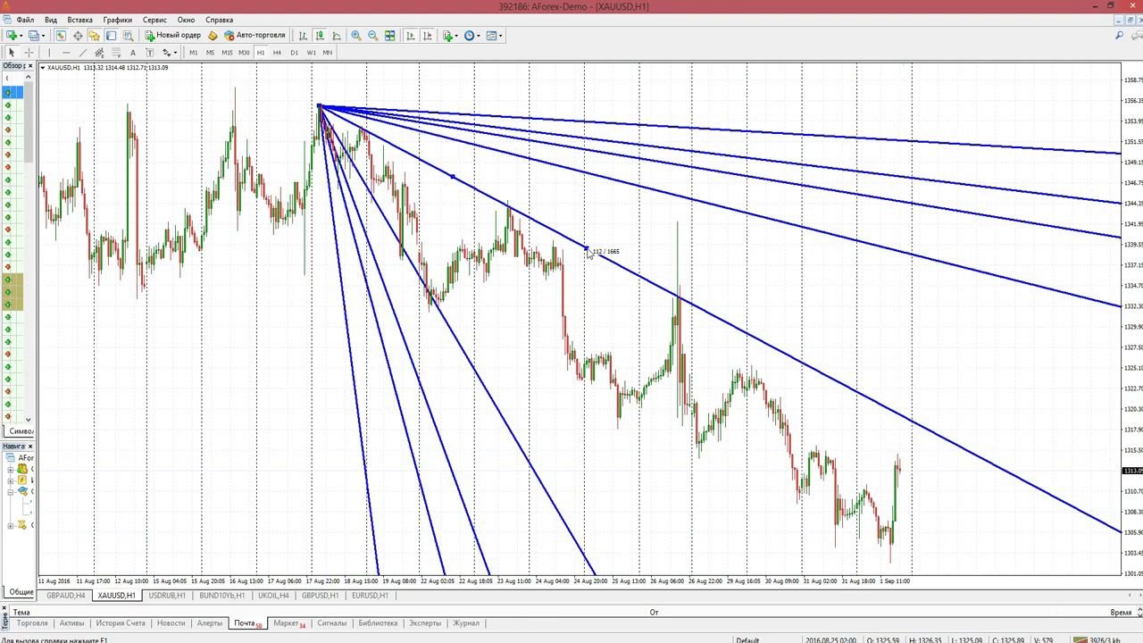
drag(588, 253, 587, 253)
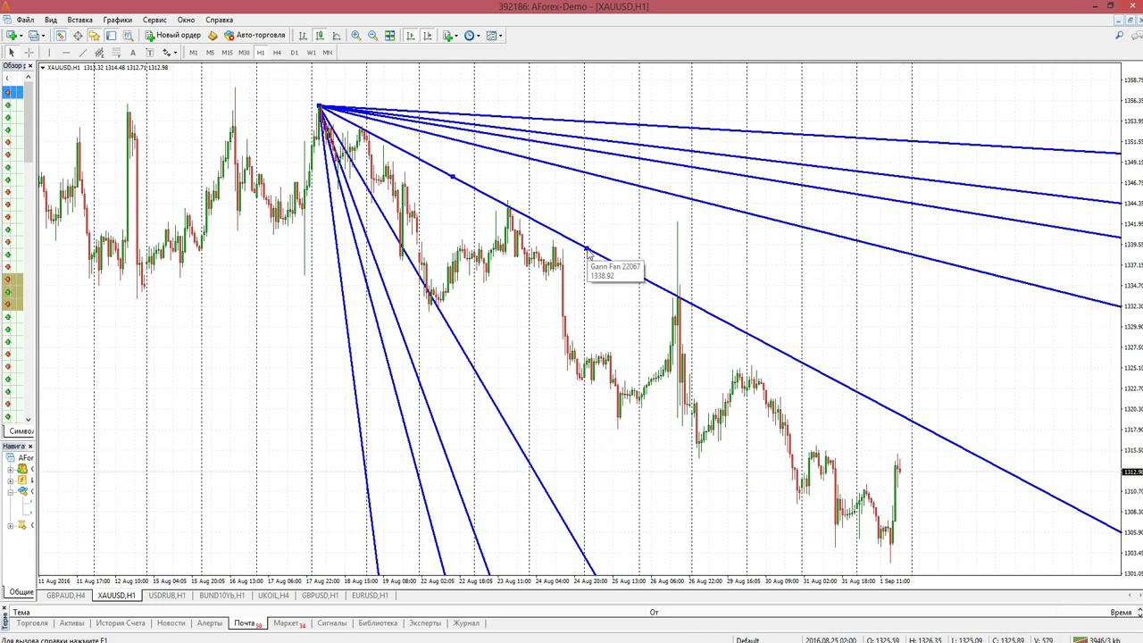
Try a steeper fan with its control point near 1325.7 on 23 August, and return the main ray to about 1332.2 on 29 August.
drag(588, 254, 495, 366)
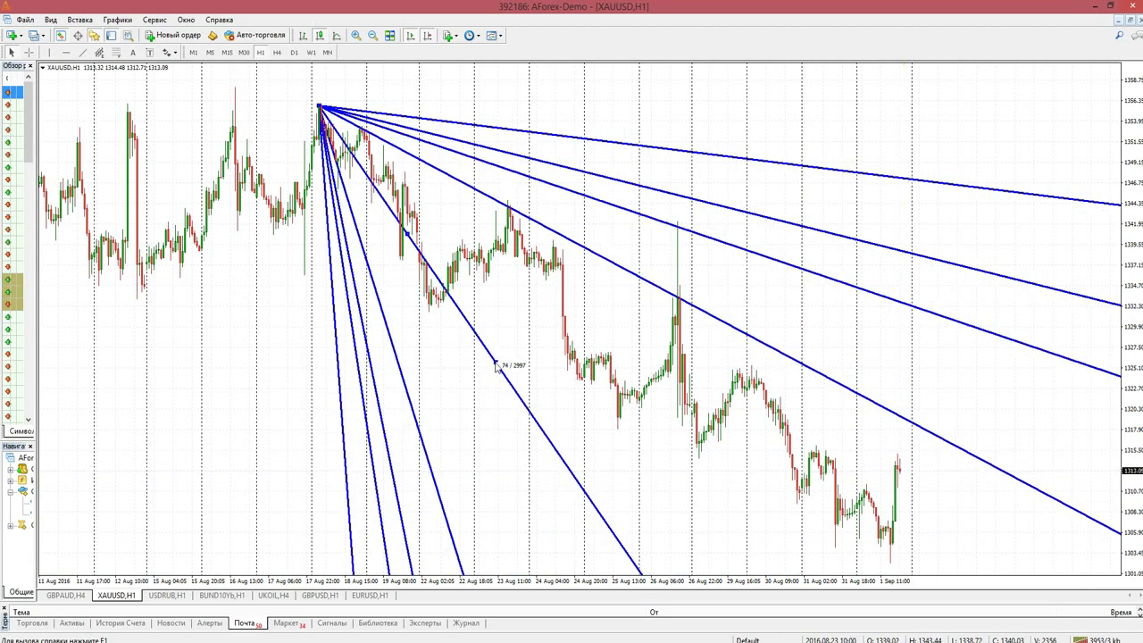
drag(495, 366, 701, 312)
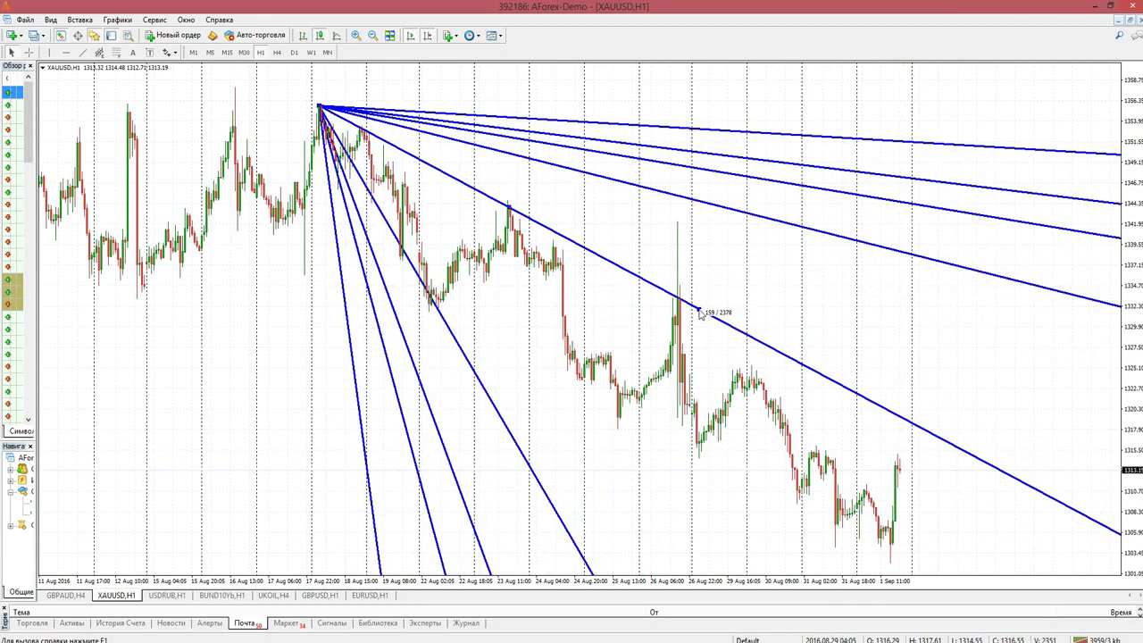
mouse_move(701, 312)
mouse_down()
mouse_move(742, 357)
mouse_move(751, 336)
mouse_move(702, 319)
mouse_move(699, 303)
mouse_move(696, 312)
mouse_up()
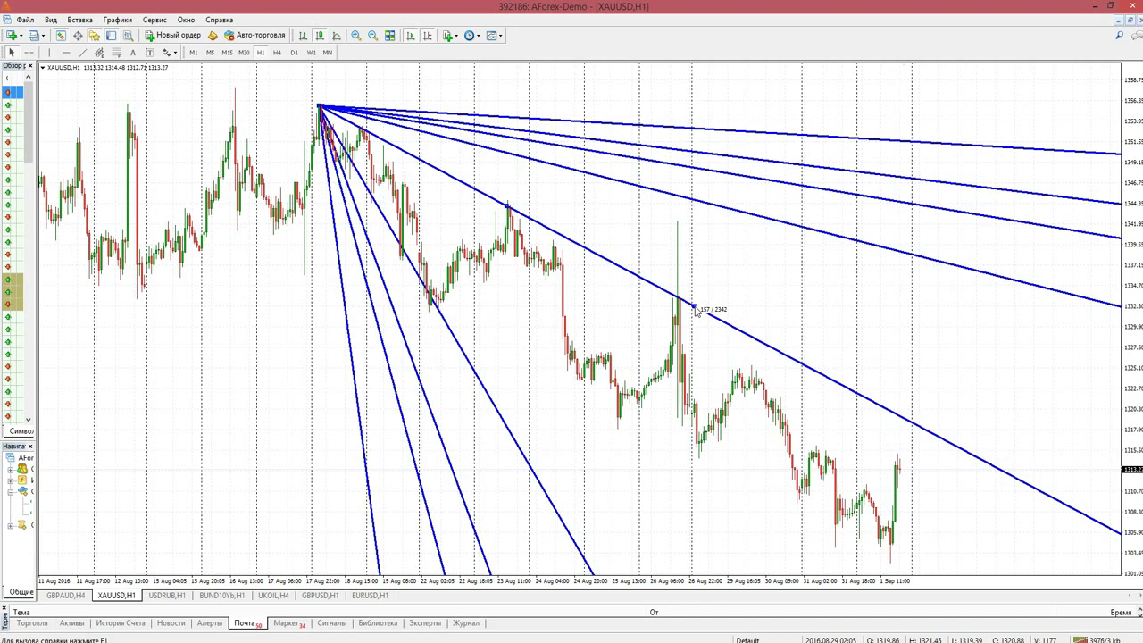
Steepen the Gann Fan to about 1319.6 on 24 August and check the ray's level on 2 September with the crosshair.
drag(695, 310, 556, 422)
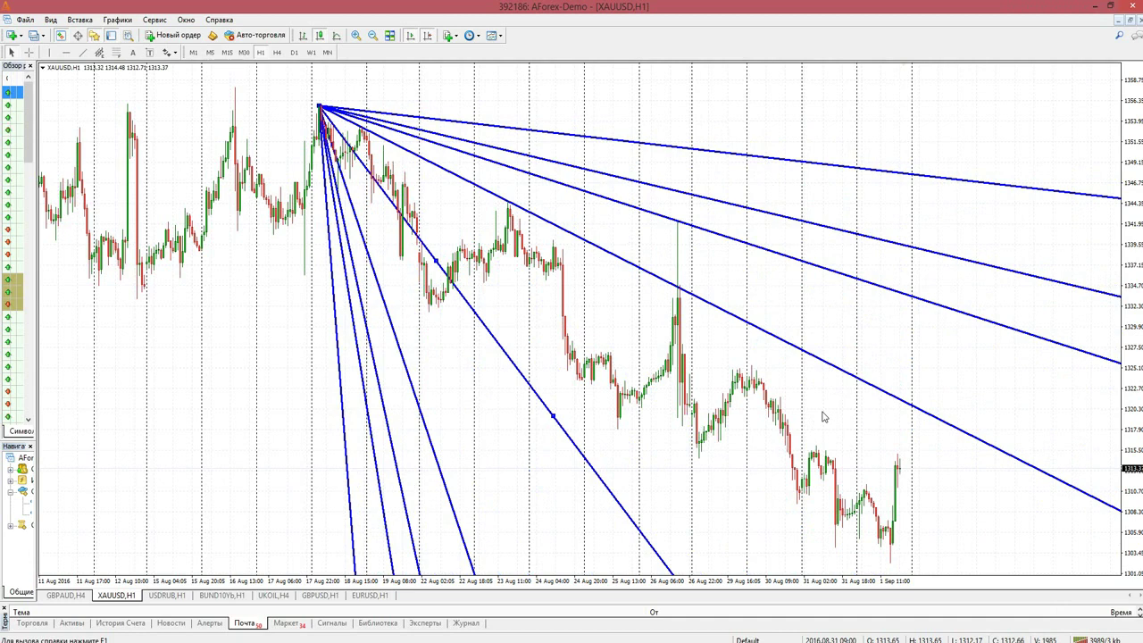
scroll(294, 302, up, 1)
scroll(225, 308, down, 1)
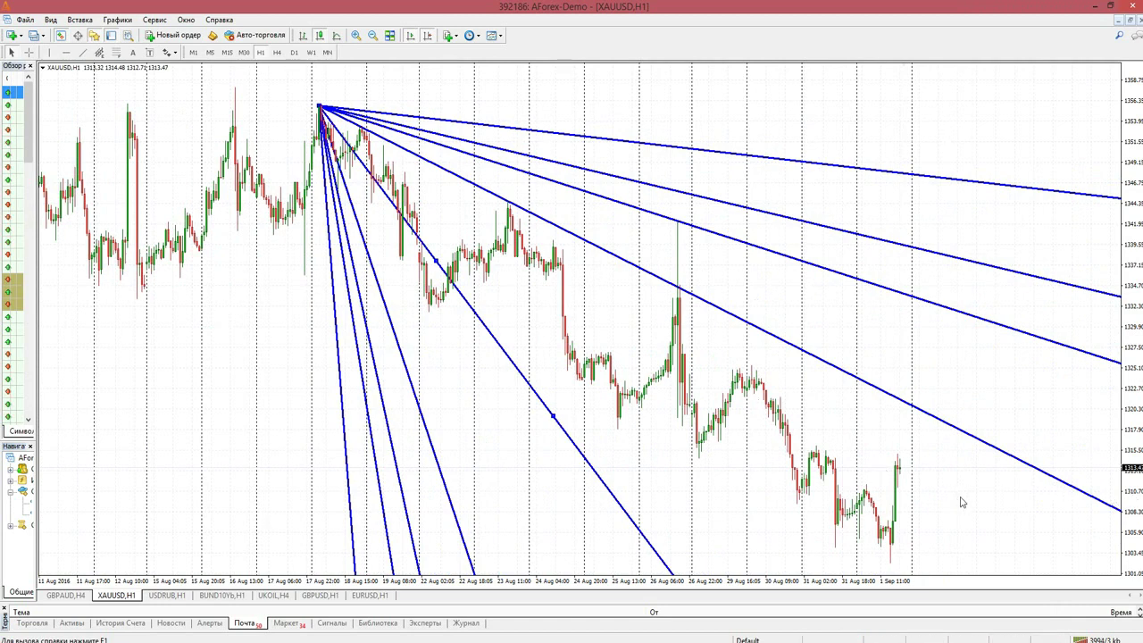
middle_click(940, 545)
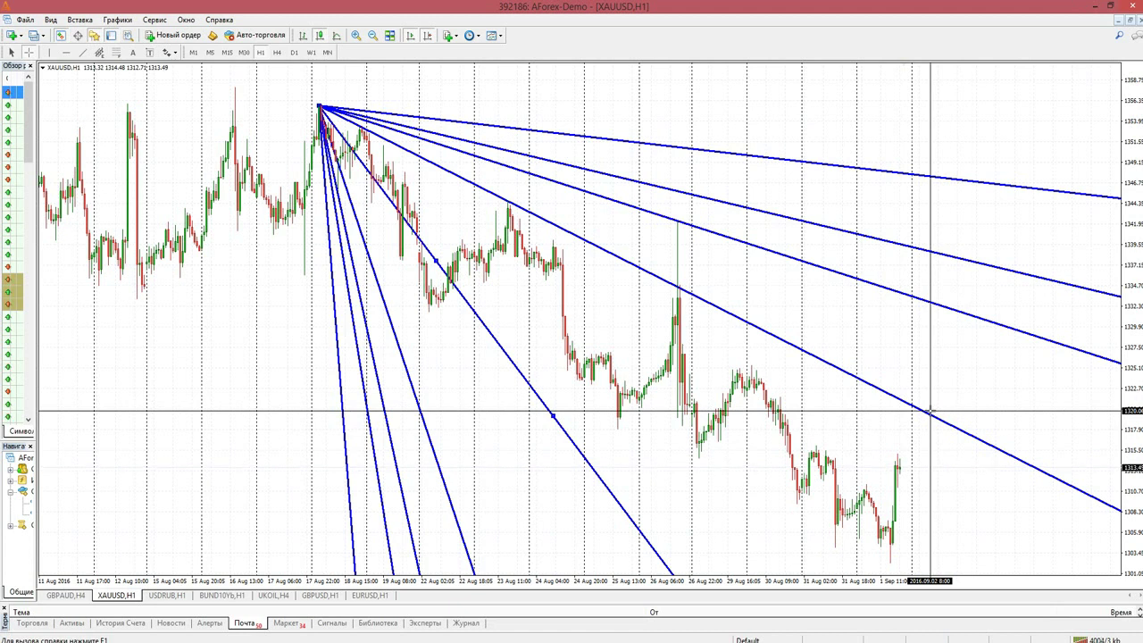
click(931, 412)
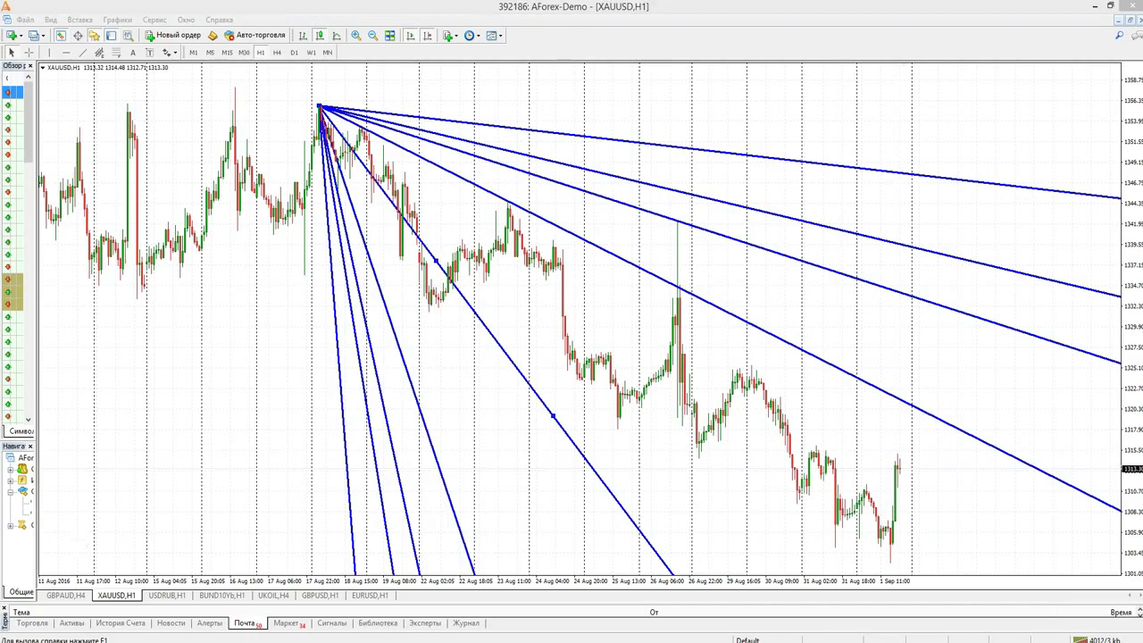
Switch to the webinar page in the browser to check the attendees' chat, and return to the trading terminal.
key(alt+Tab)
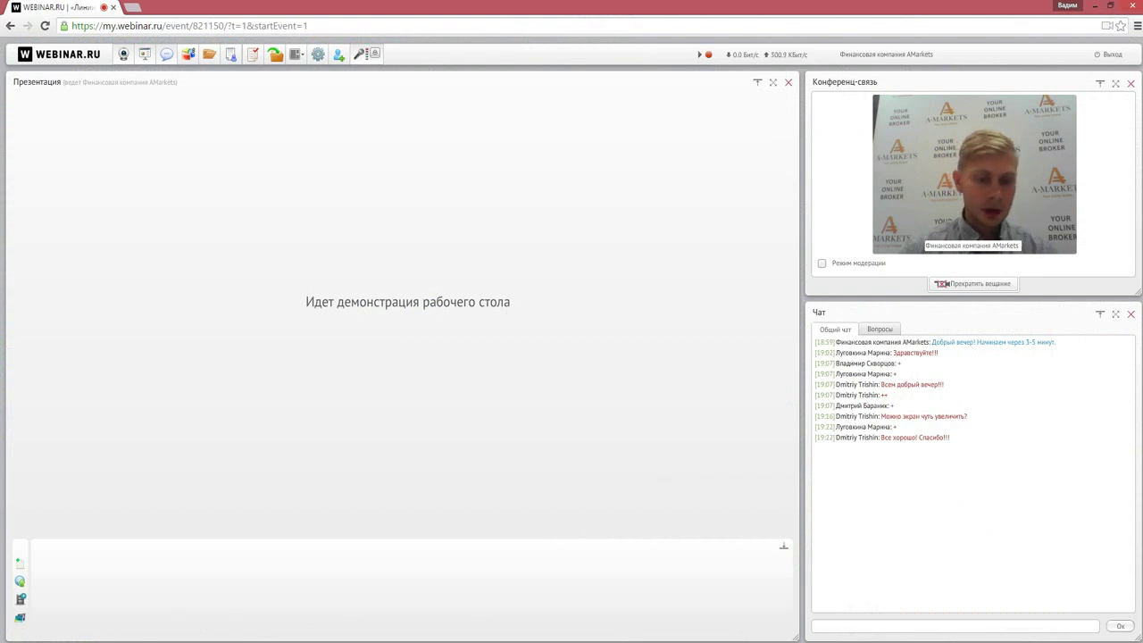
key(alt+Tab)
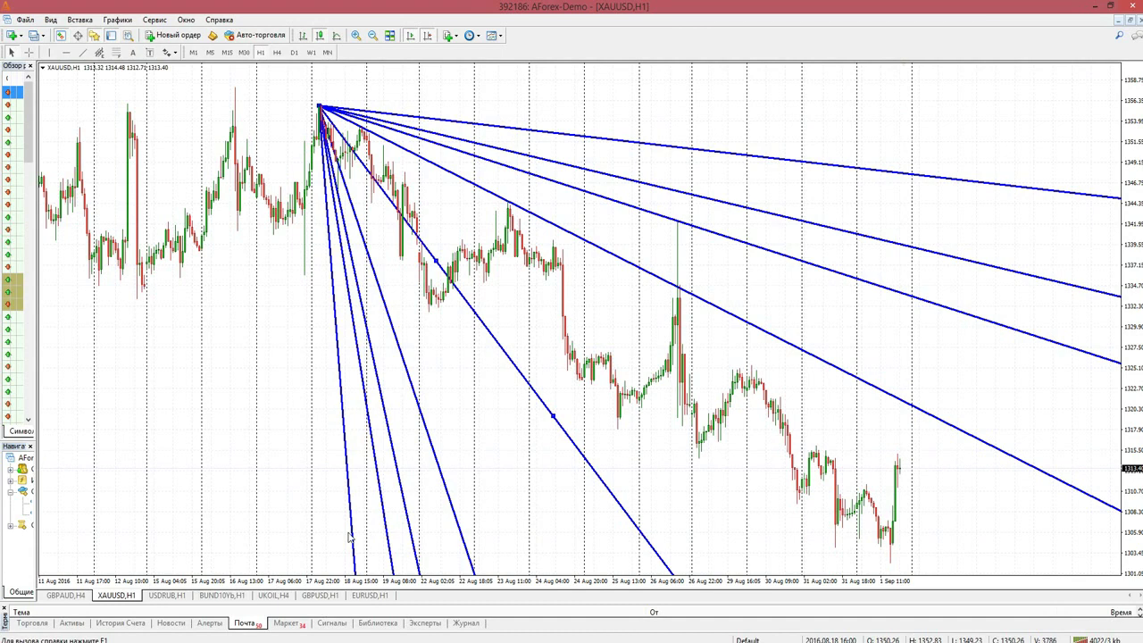
Switch to the GBPUSD H1 chart and examine its Gann grid against the July and August price swings.
click(314, 596)
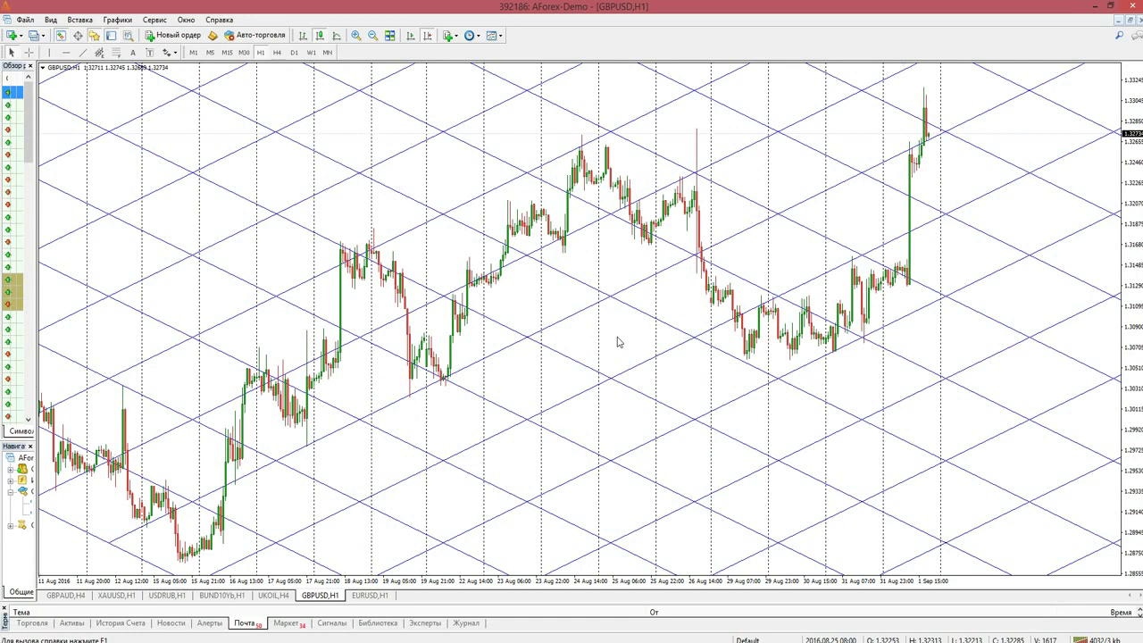
scroll(420, 402, up, 5)
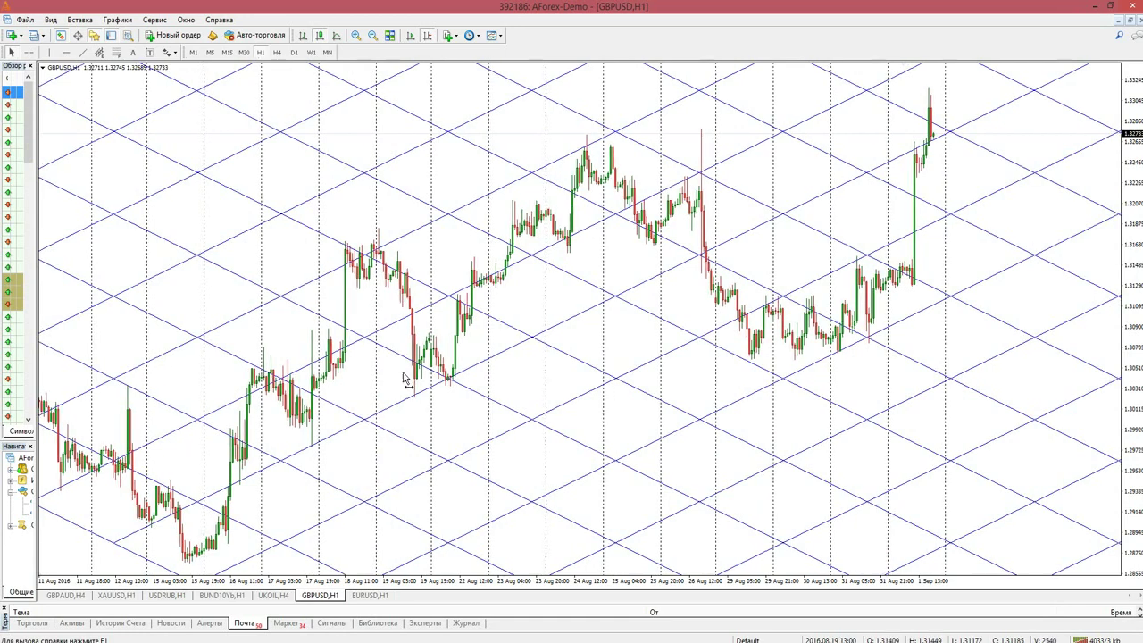
click(372, 35)
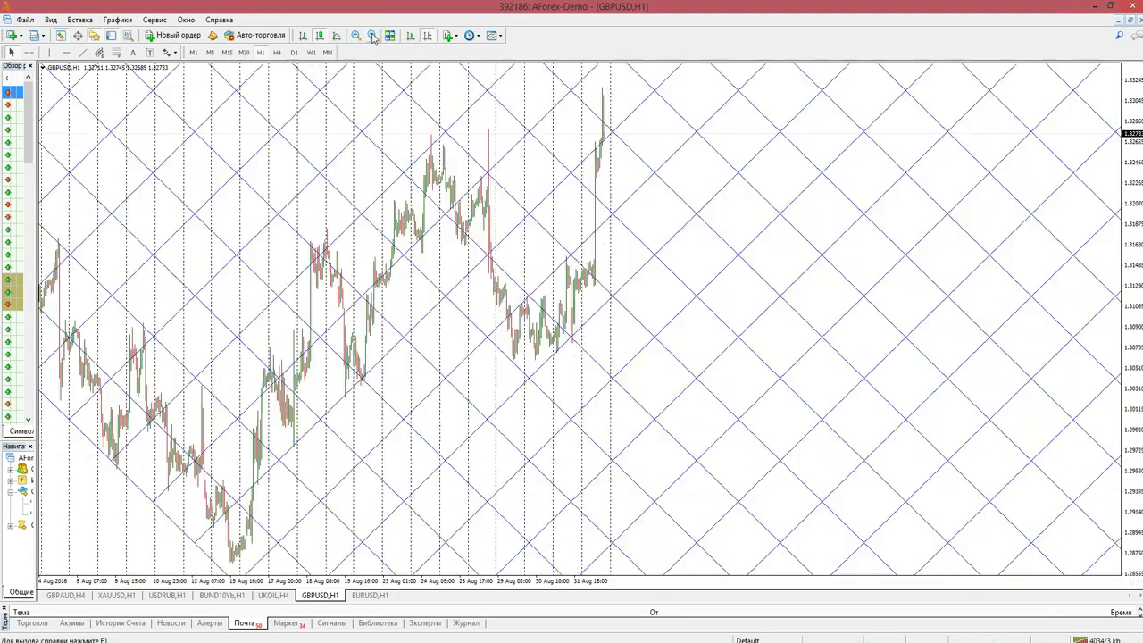
scroll(444, 232, up, 5)
drag(349, 204, 585, 196)
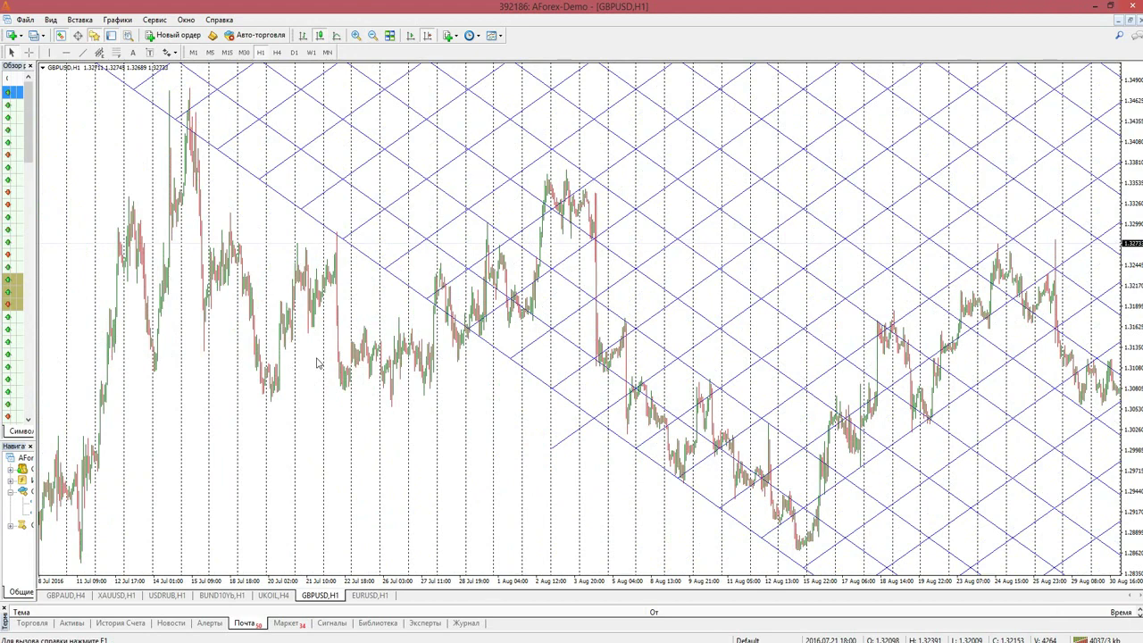
drag(516, 421, 299, 440)
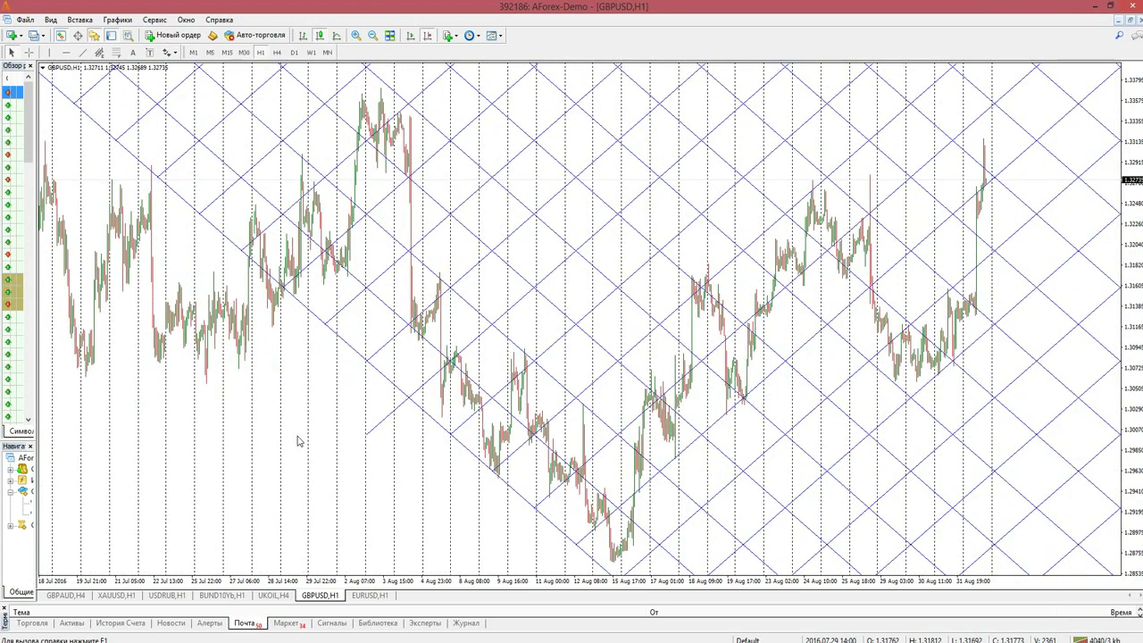
Zoom in on the GBPUSD H1 chart and examine how its Gann grid lines meet the price swings from late July through August.
click(358, 39)
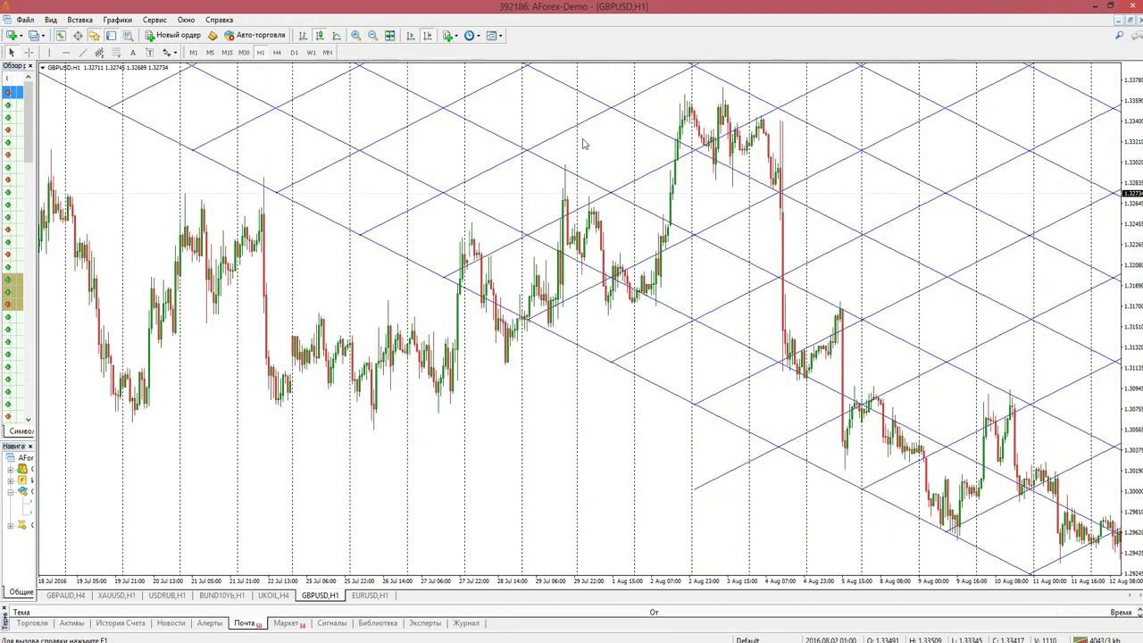
drag(572, 426, 465, 433)
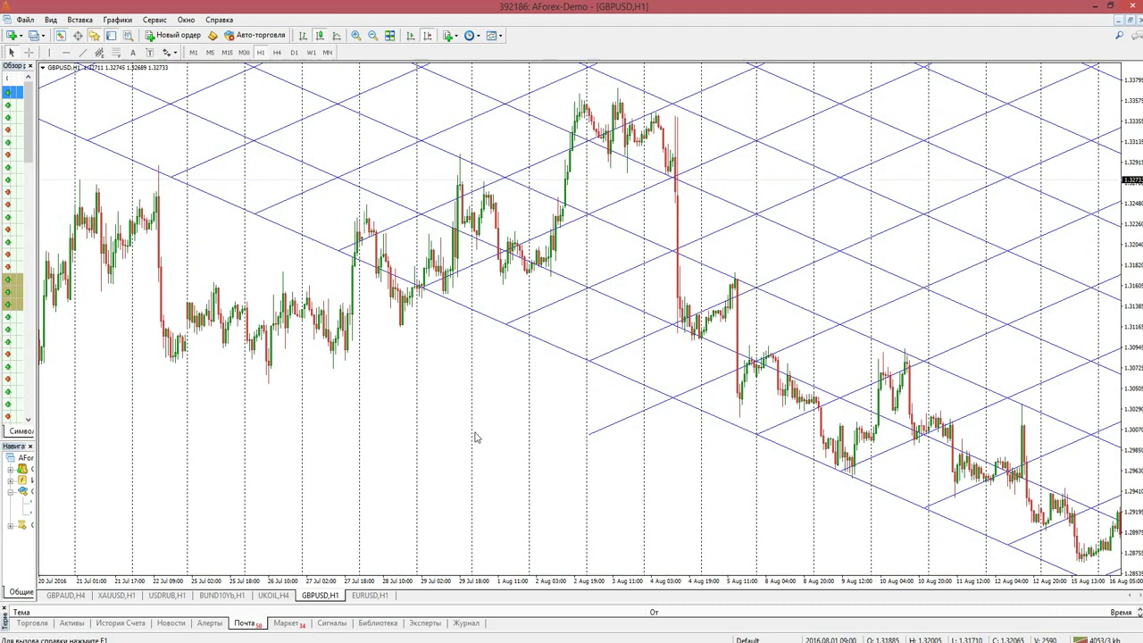
scroll(474, 437, down, 5)
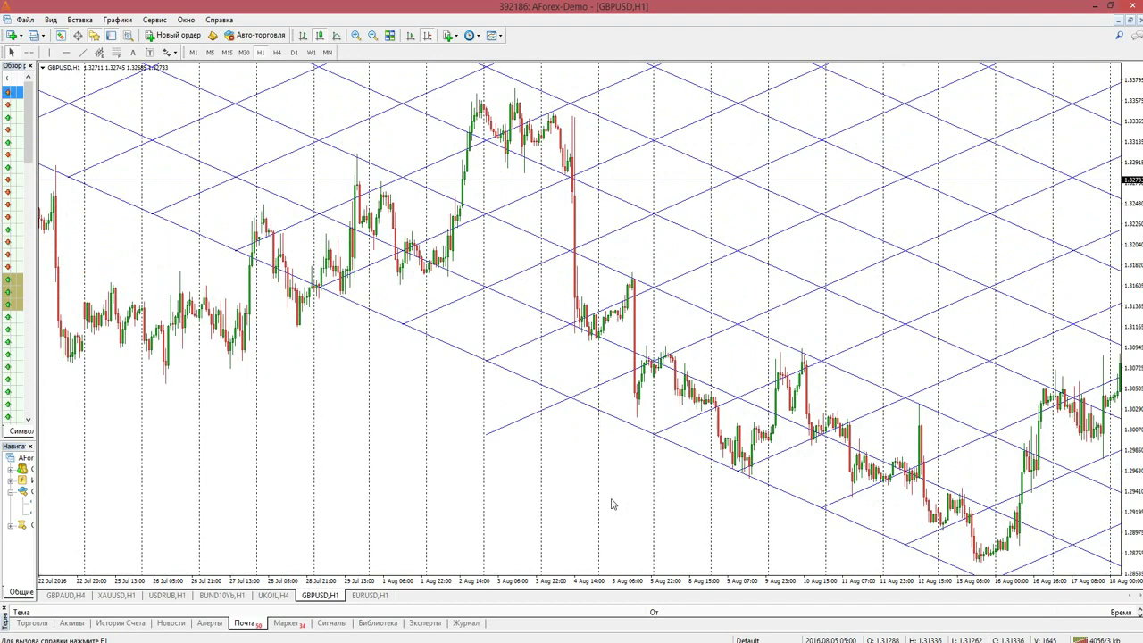
scroll(612, 504, down, 10)
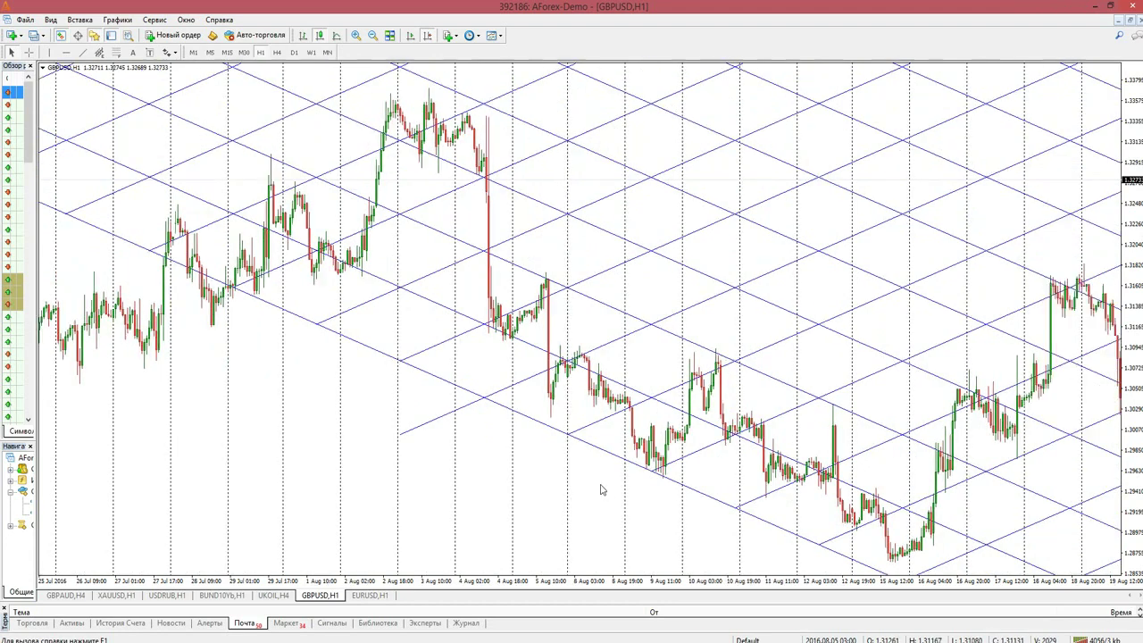
scroll(783, 295, down, 6)
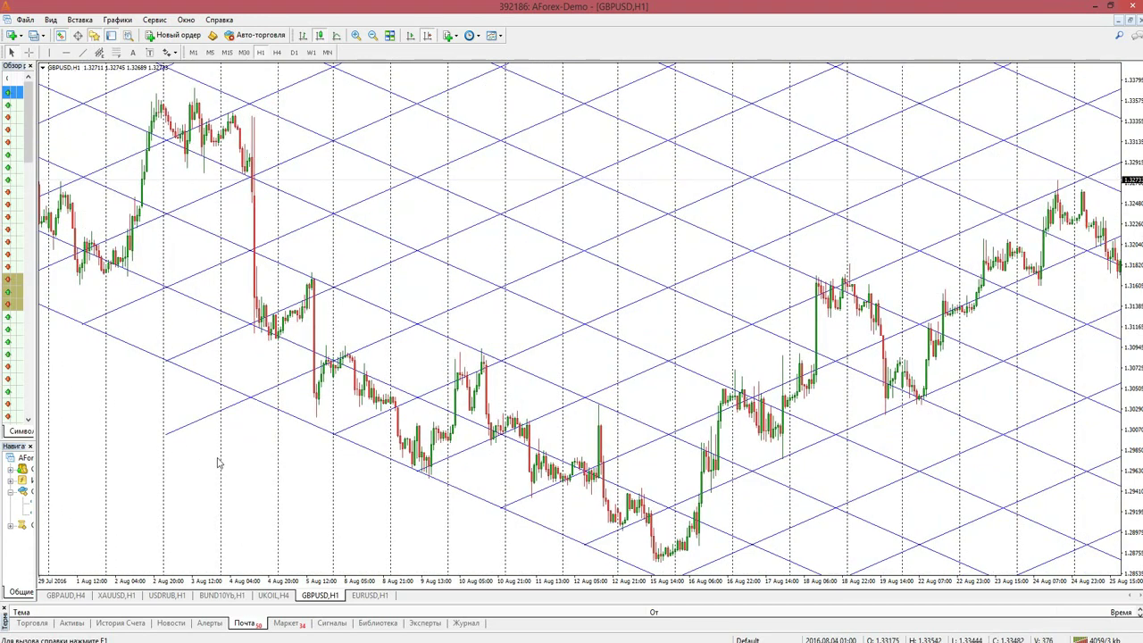
drag(221, 462, 397, 446)
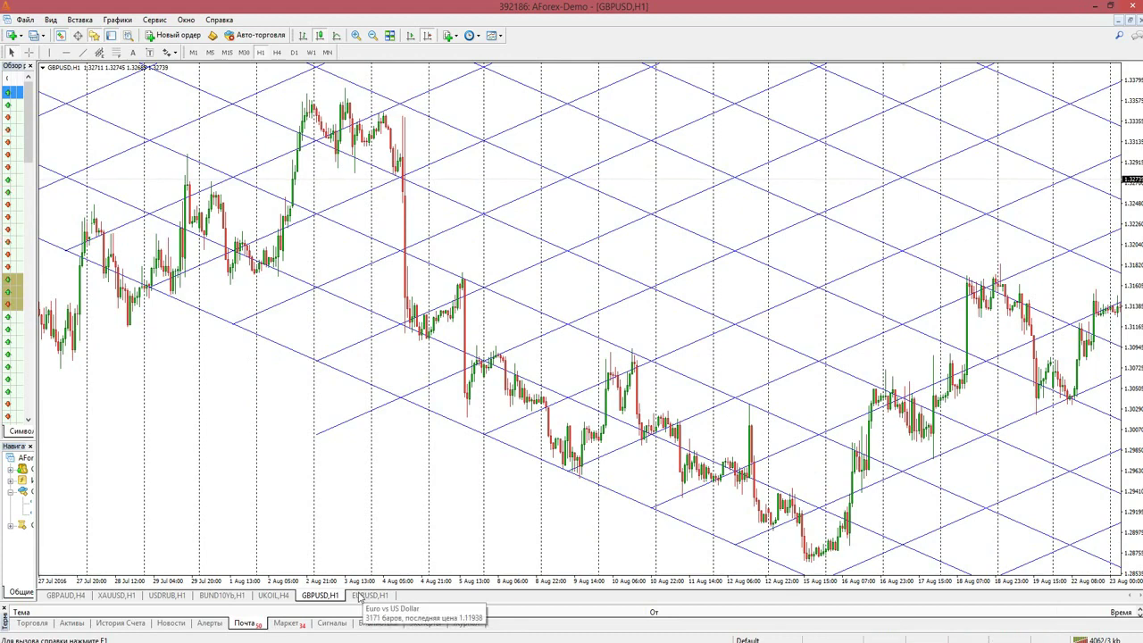
Switch to the USDRUB H1 chart and look over its price movement from July to early September.
click(273, 595)
click(167, 595)
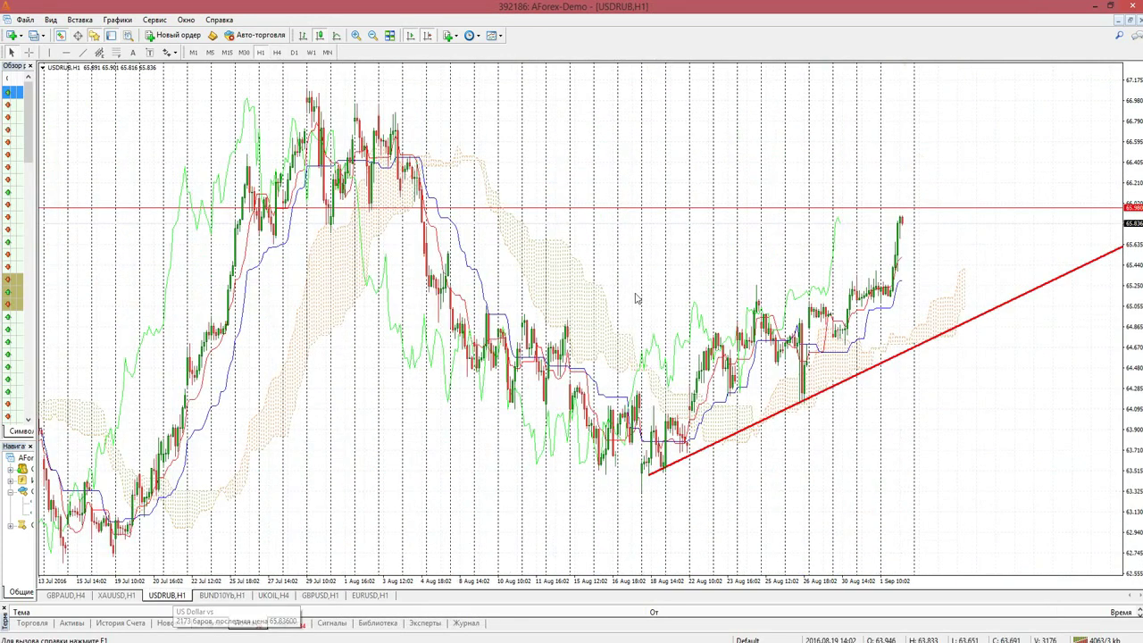
right_click(651, 98)
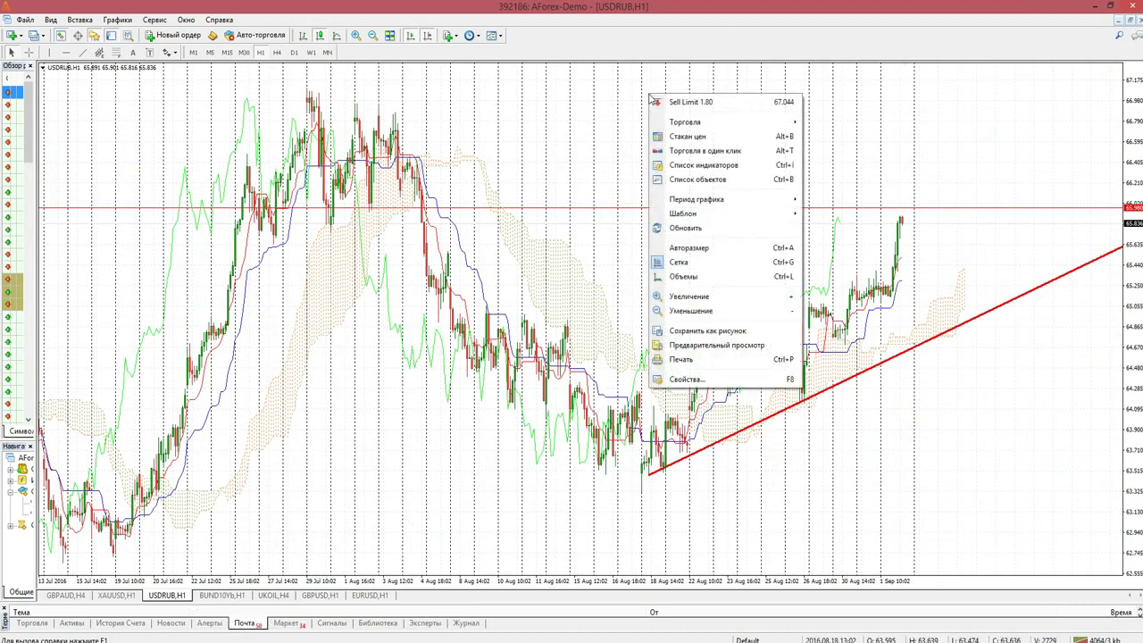
click(442, 465)
scroll(447, 451, down, 4)
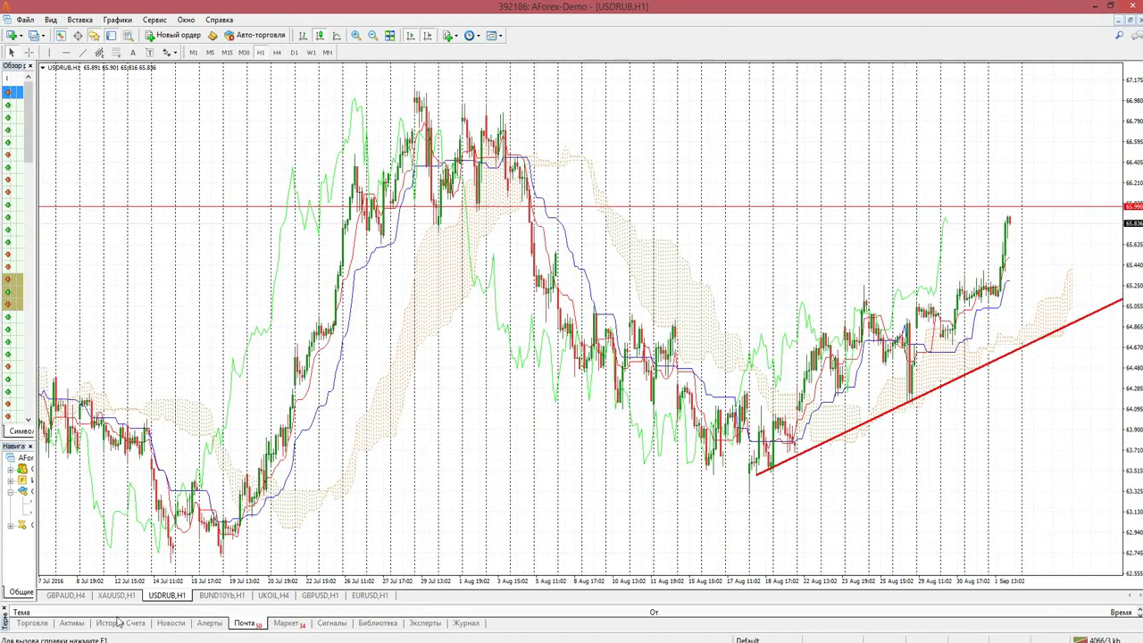
Switch to the XAUUSD H1 chart and delete its Gann Fan through the chart's object list.
click(129, 596)
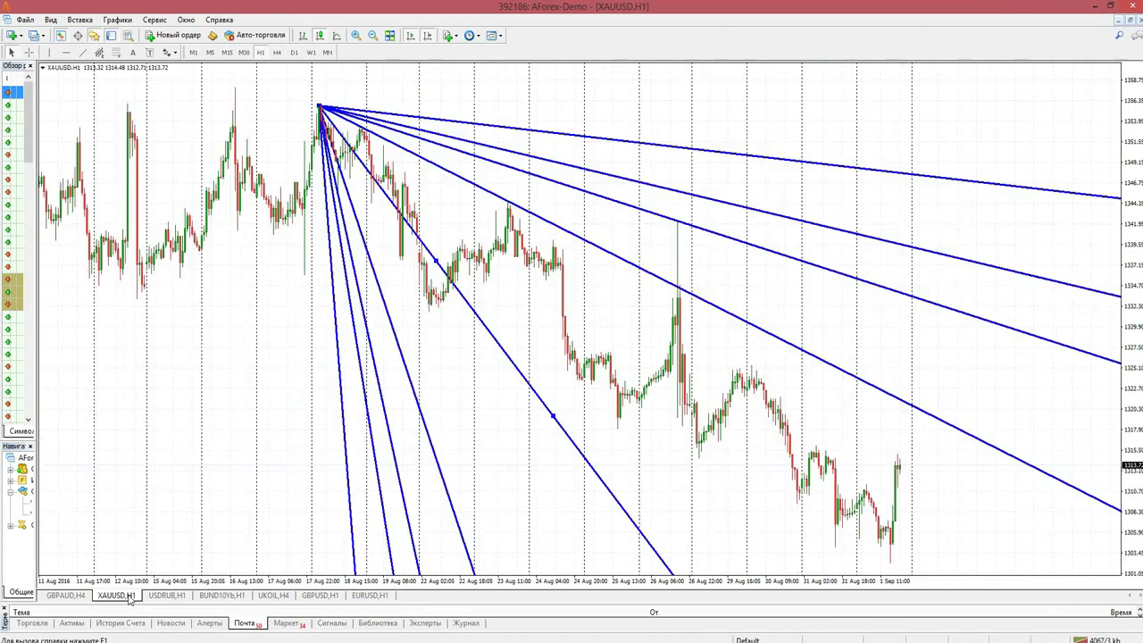
right_click(281, 294)
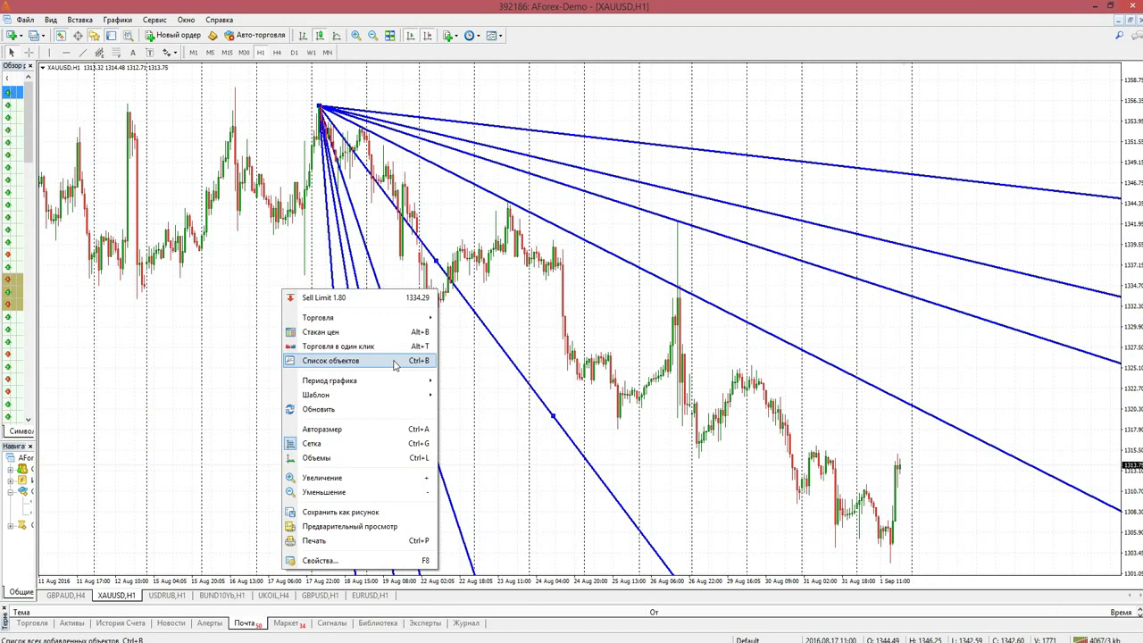
click(391, 361)
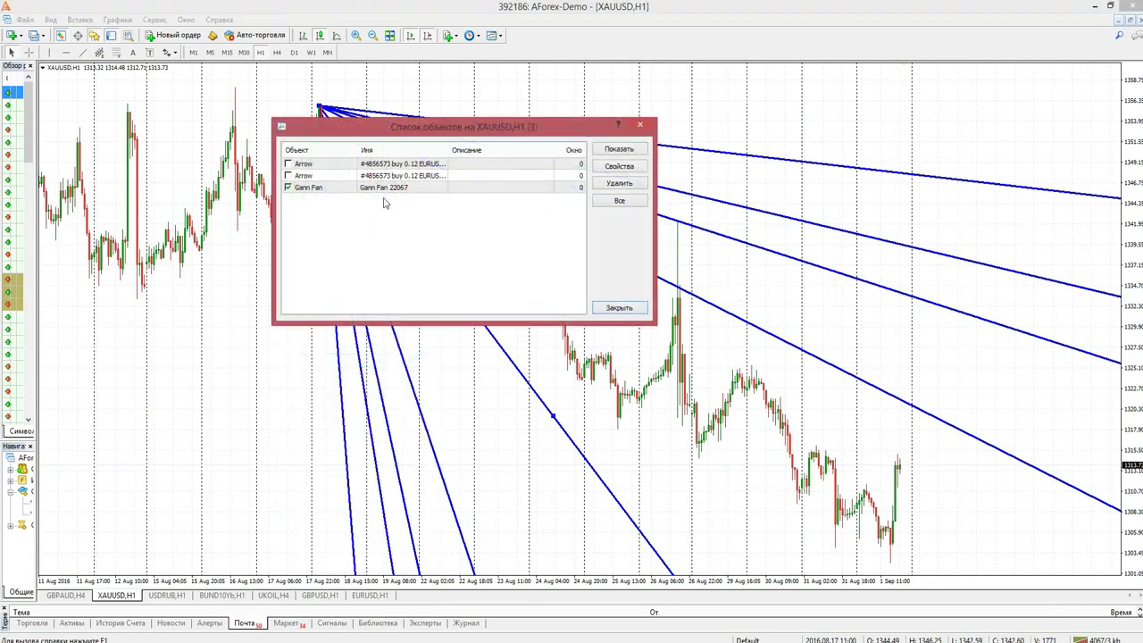
click(386, 188)
click(610, 184)
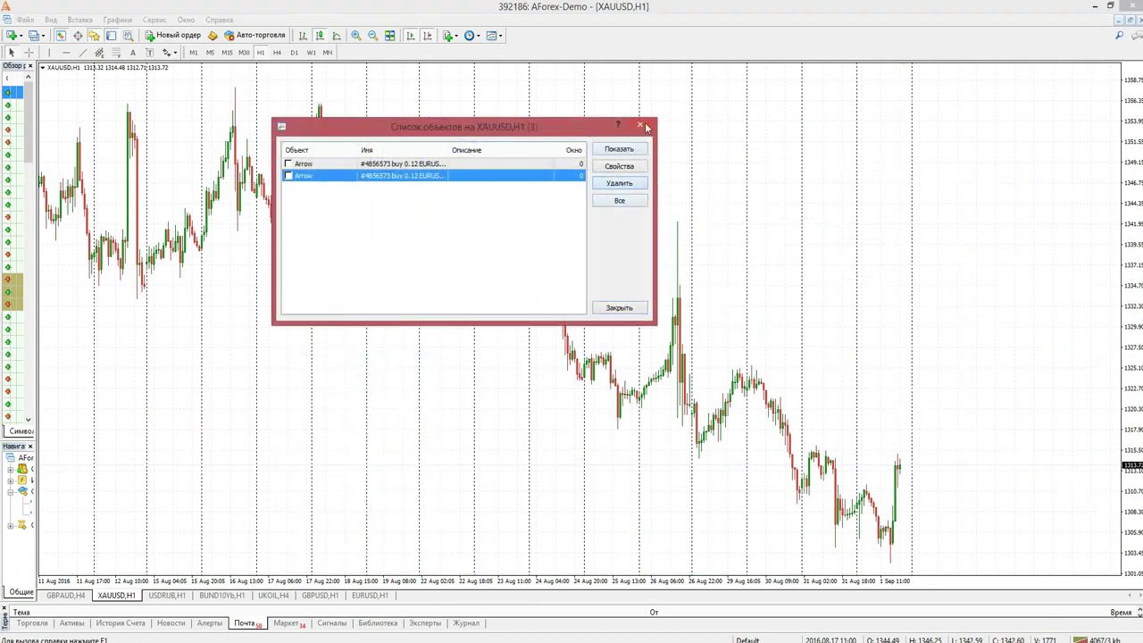
click(639, 125)
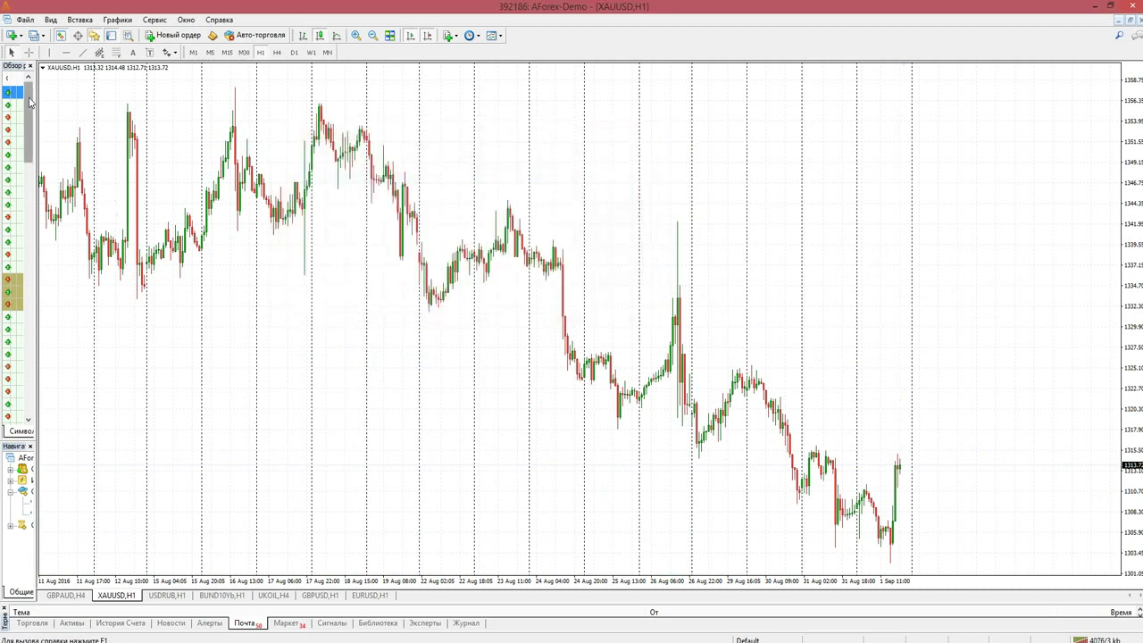
Try to place a Gann grid on the XAUUSD H1 chart starting near the 1338.5 price level.
click(25, 20)
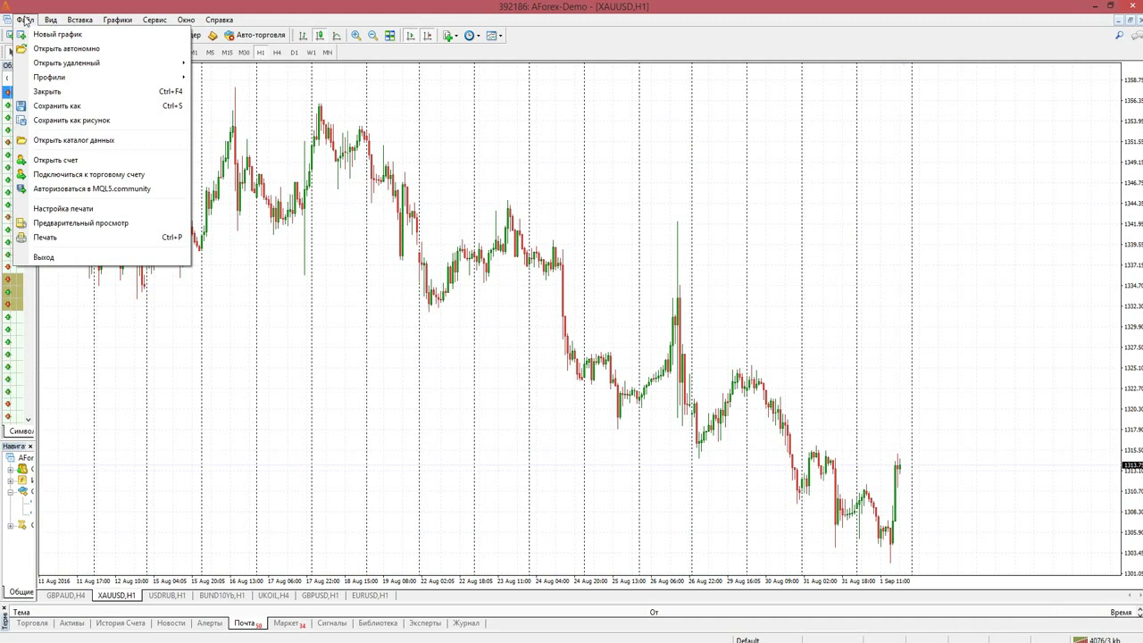
mouse_move(75, 24)
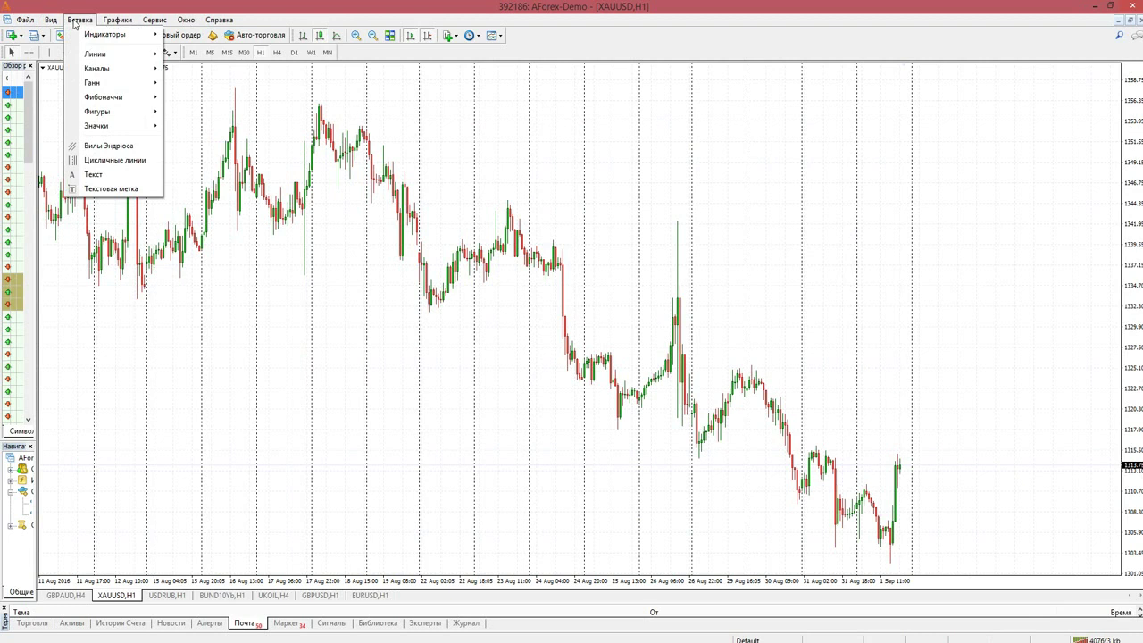
mouse_move(120, 83)
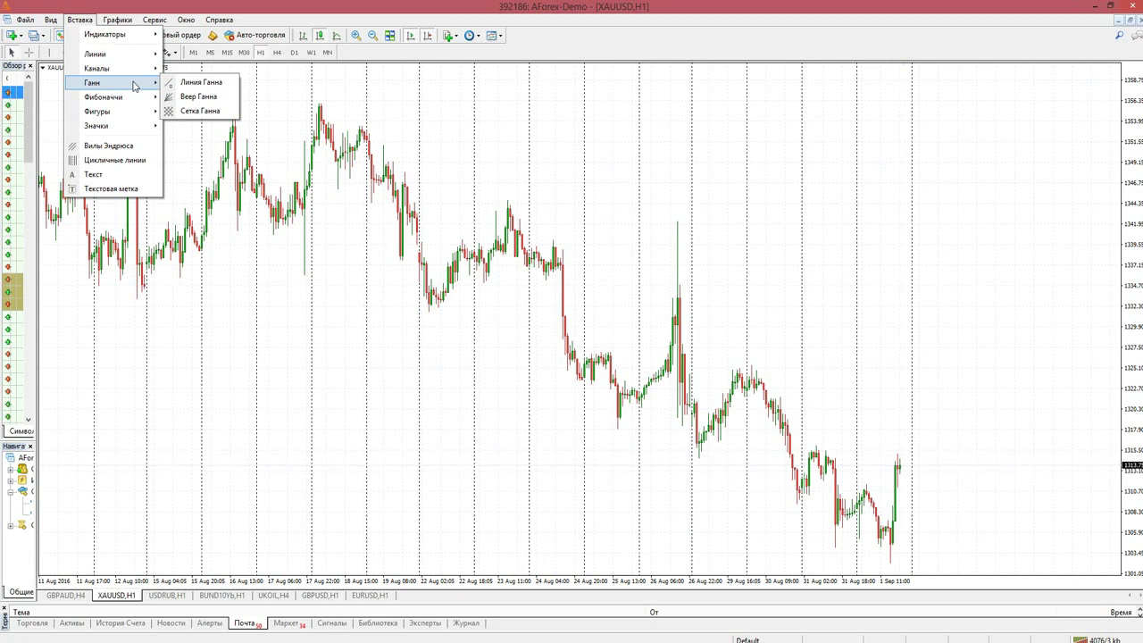
click(198, 111)
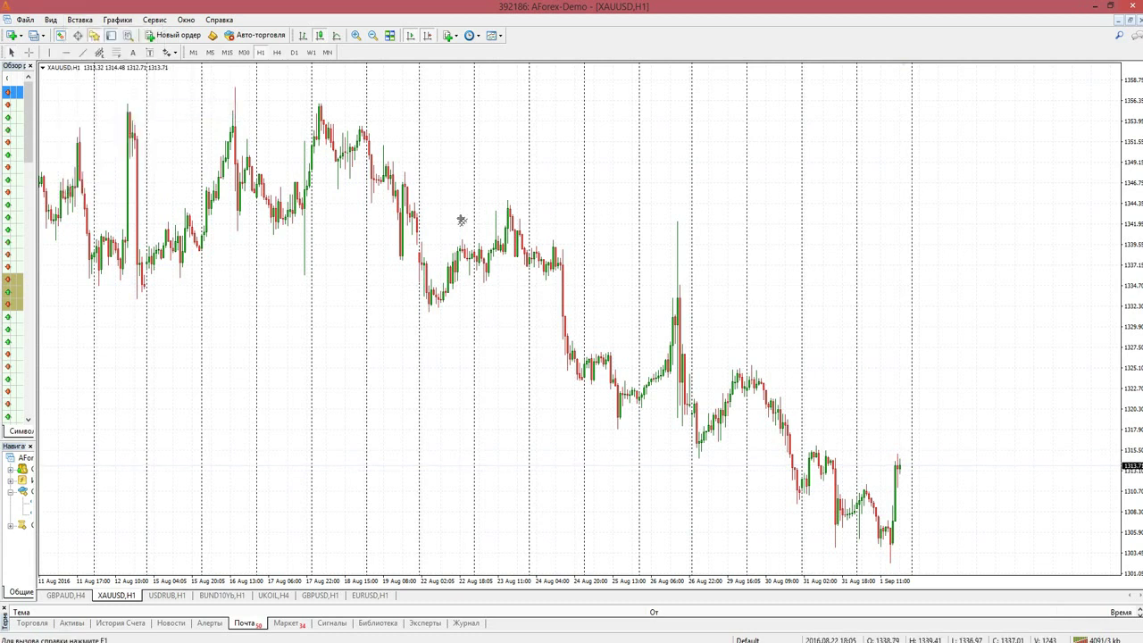
click(589, 254)
drag(586, 256, 600, 268)
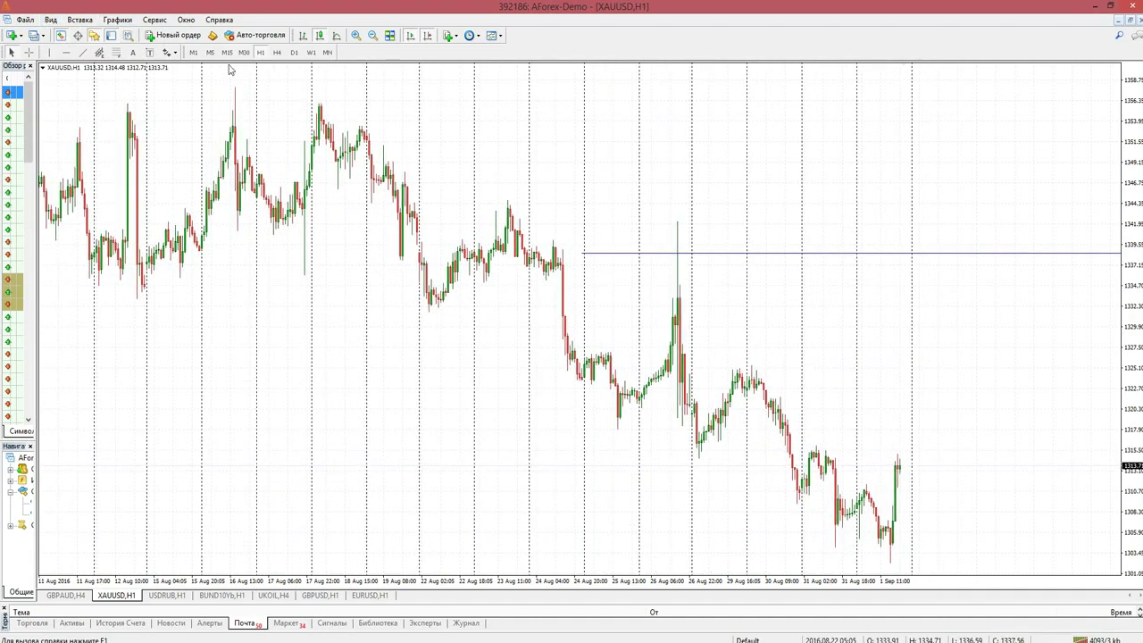
Delete the misdrawn Gann grid from the XAUUSD chart through its object list.
right_click(639, 191)
click(692, 260)
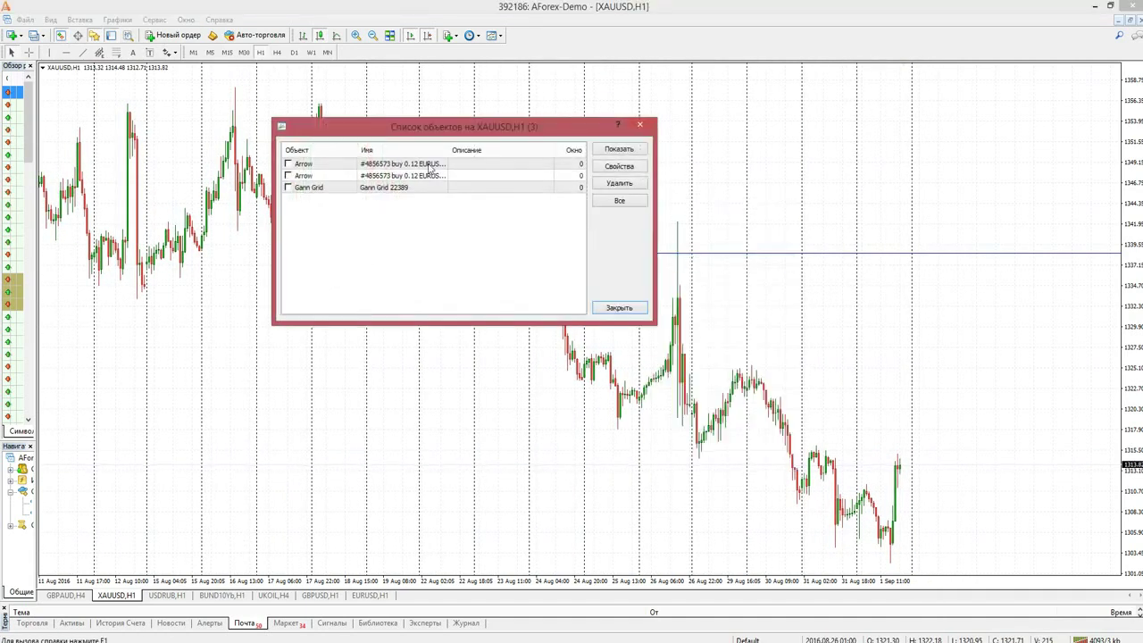
click(388, 188)
click(620, 183)
click(639, 125)
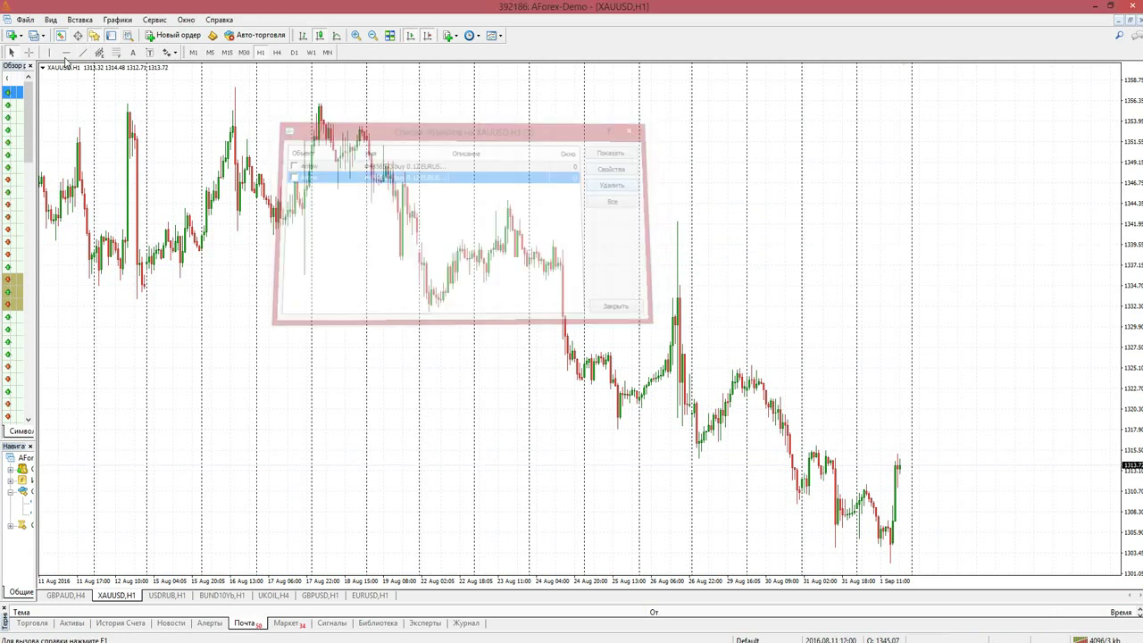
Draw a Gann grid on the XAUUSD chart from about 1338.5 on 26 August to 31 August 12:00.
click(50, 19)
mouse_move(89, 23)
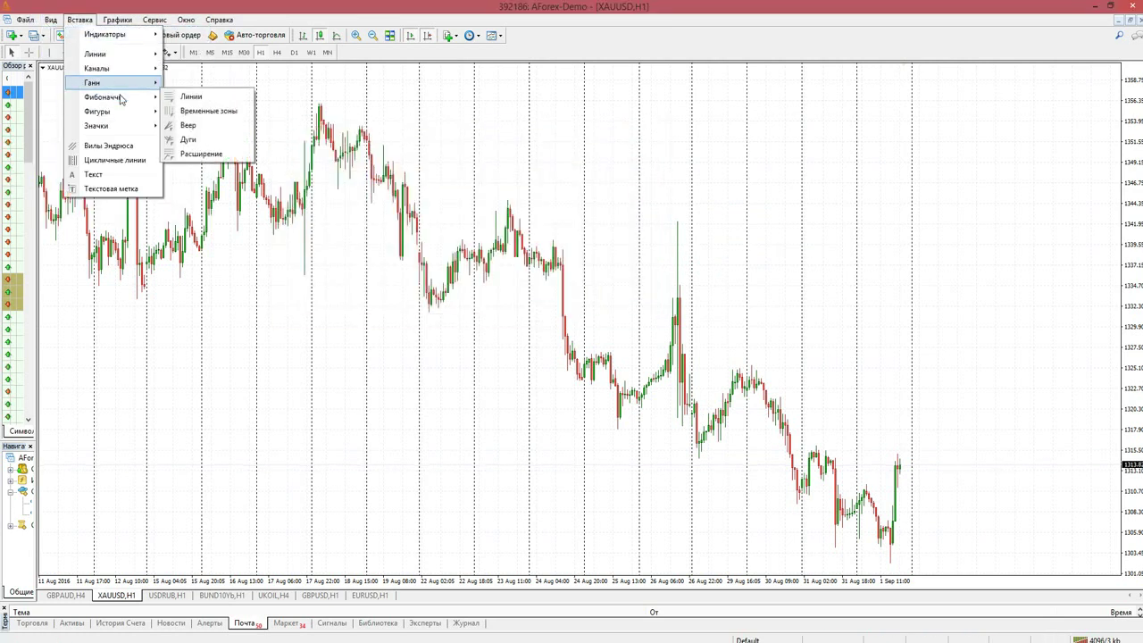
click(196, 110)
drag(651, 252, 829, 189)
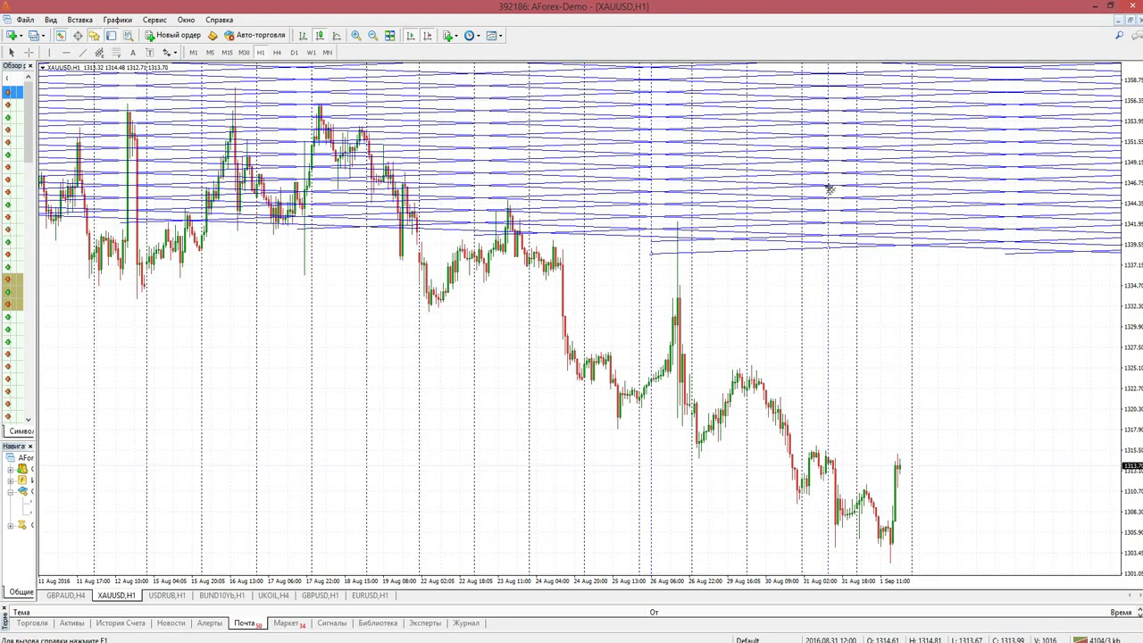
drag(830, 189, 830, 189)
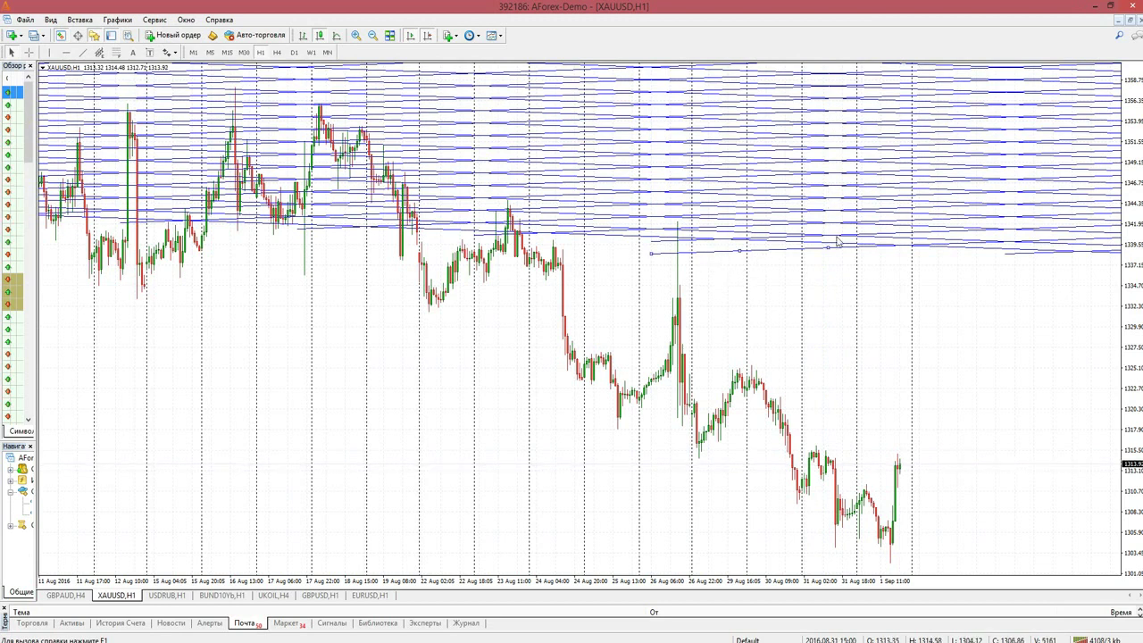
right_click(755, 301)
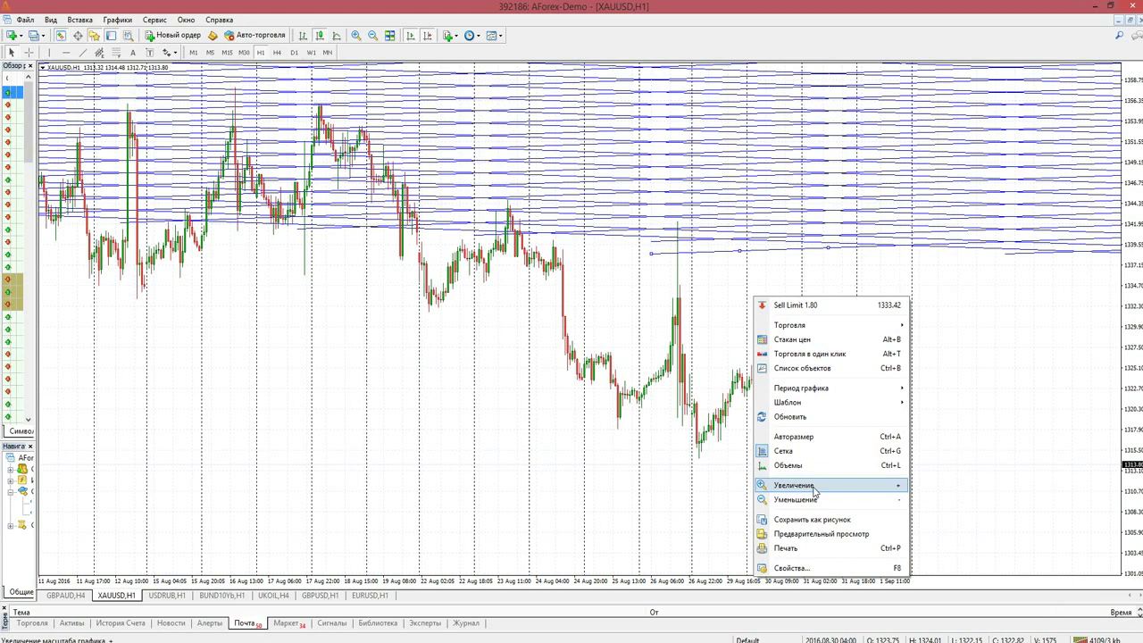
click(820, 570)
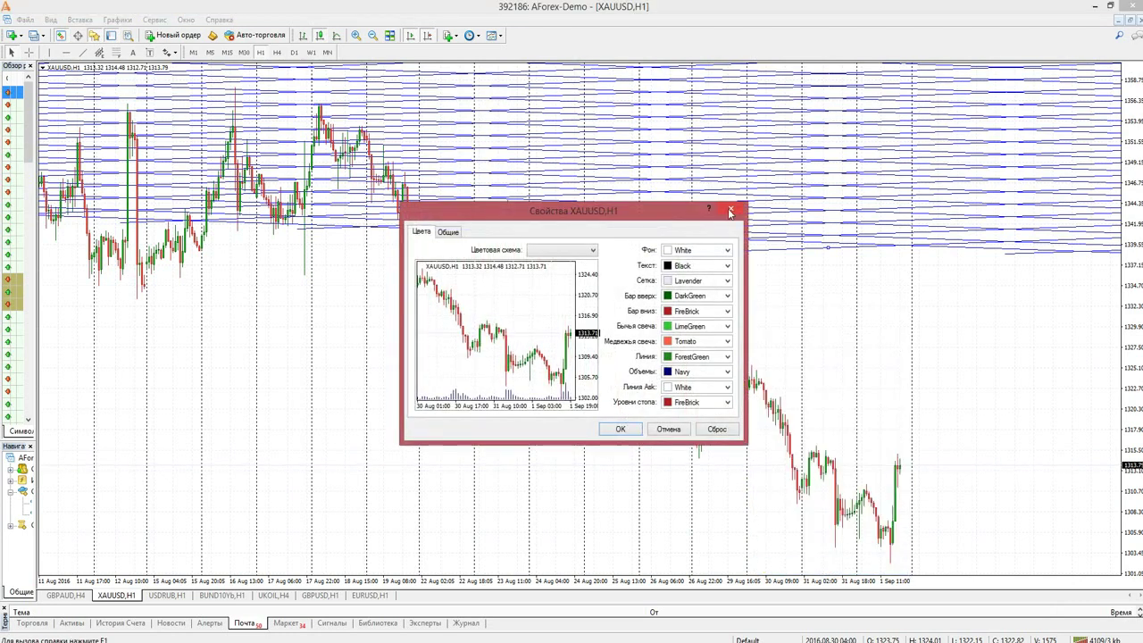
click(730, 212)
right_click(761, 292)
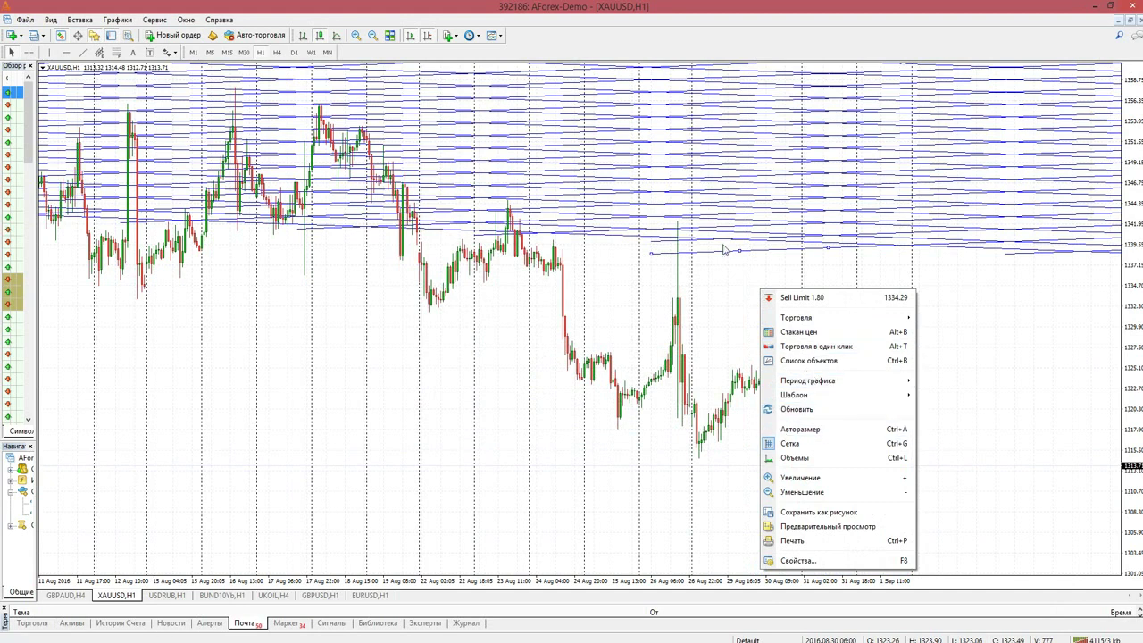
Open the Gann grid's properties from the object list, give its blue solid lines a thicker width and apply the change.
right_click(764, 192)
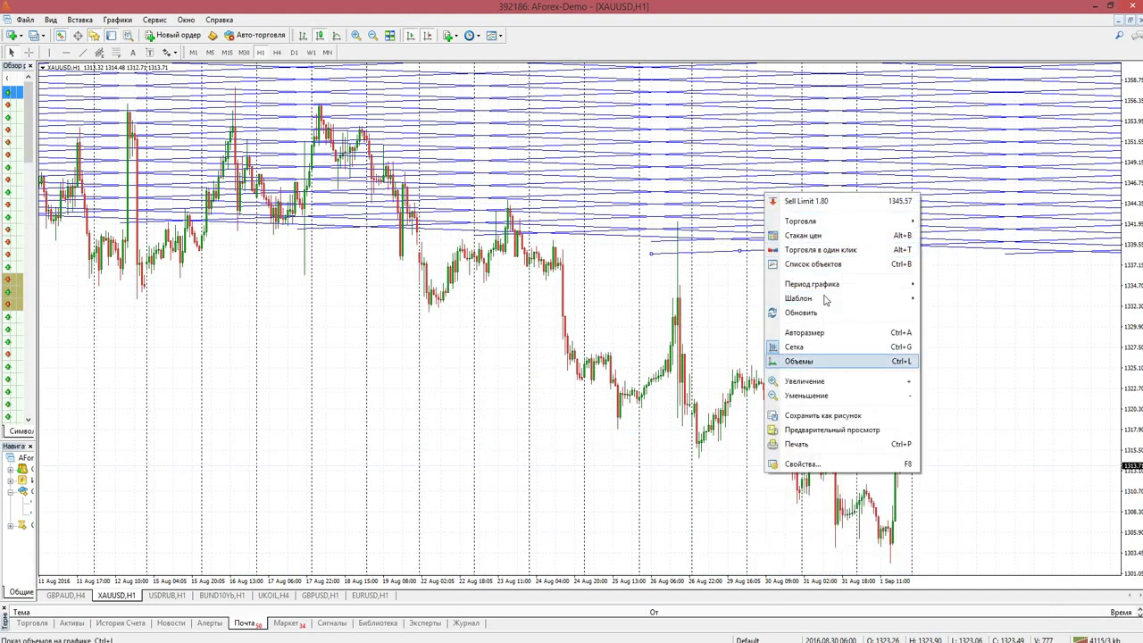
click(797, 263)
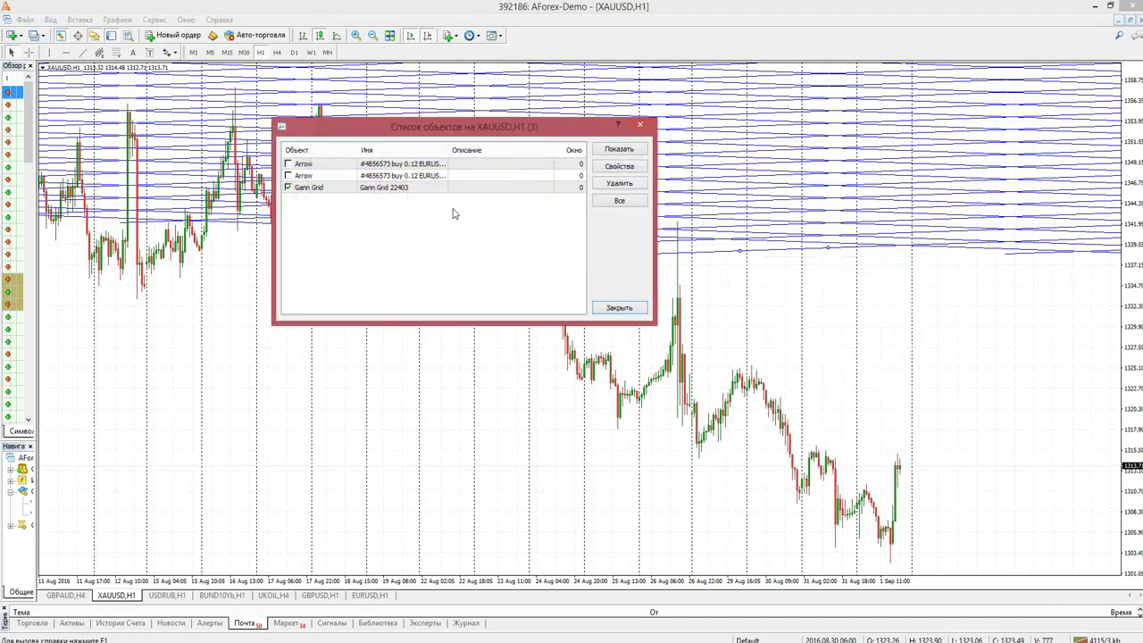
click(446, 189)
click(614, 170)
click(569, 235)
click(568, 259)
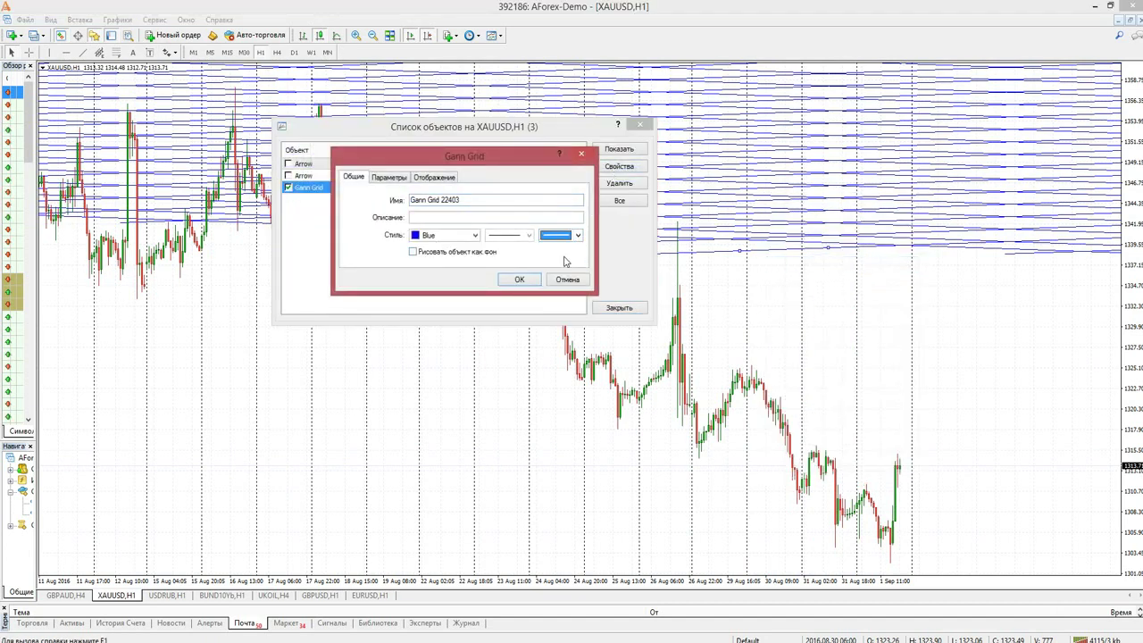
click(521, 280)
click(604, 307)
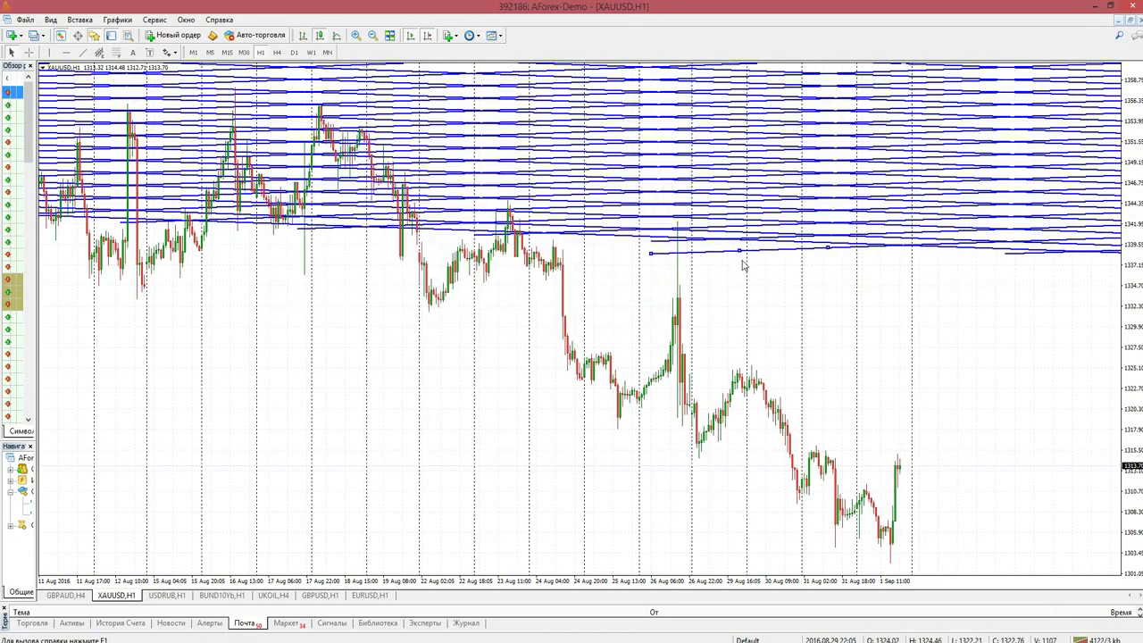
Move the Gann grid's start to about 1322.5 on 25 August and pull its control point to about 1329 on 29 August.
drag(739, 262, 700, 393)
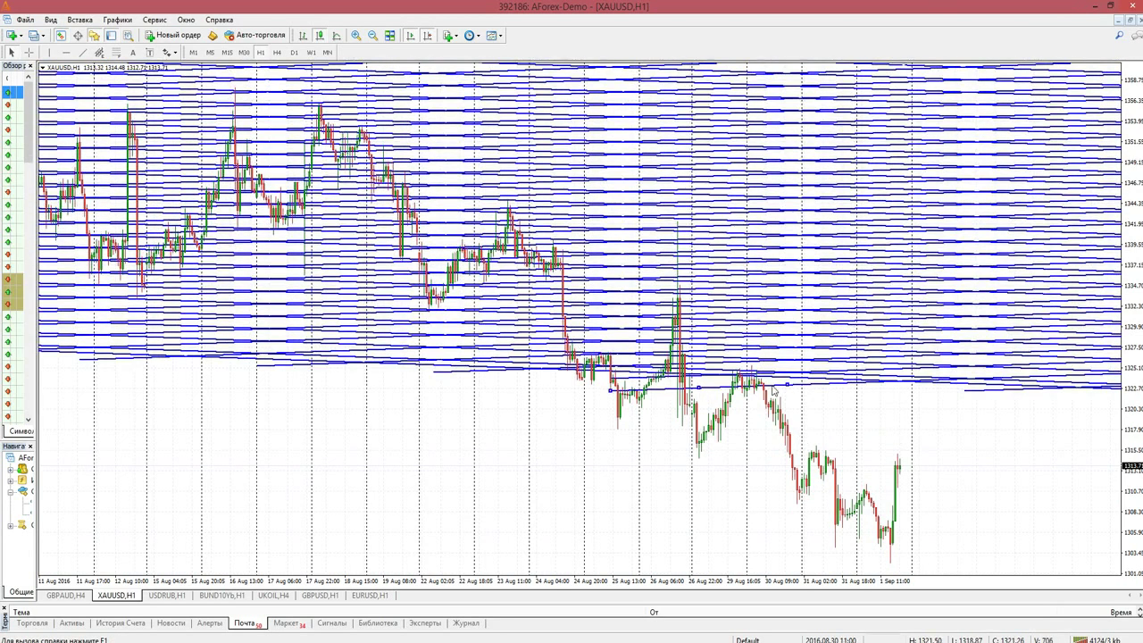
drag(789, 387, 718, 332)
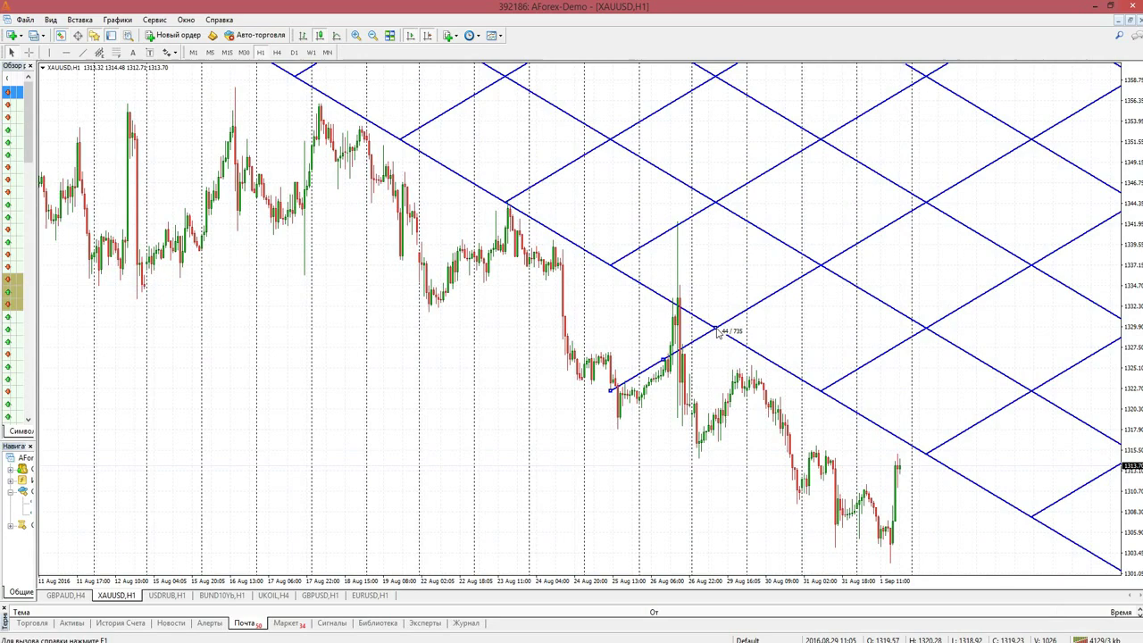
drag(717, 332, 717, 333)
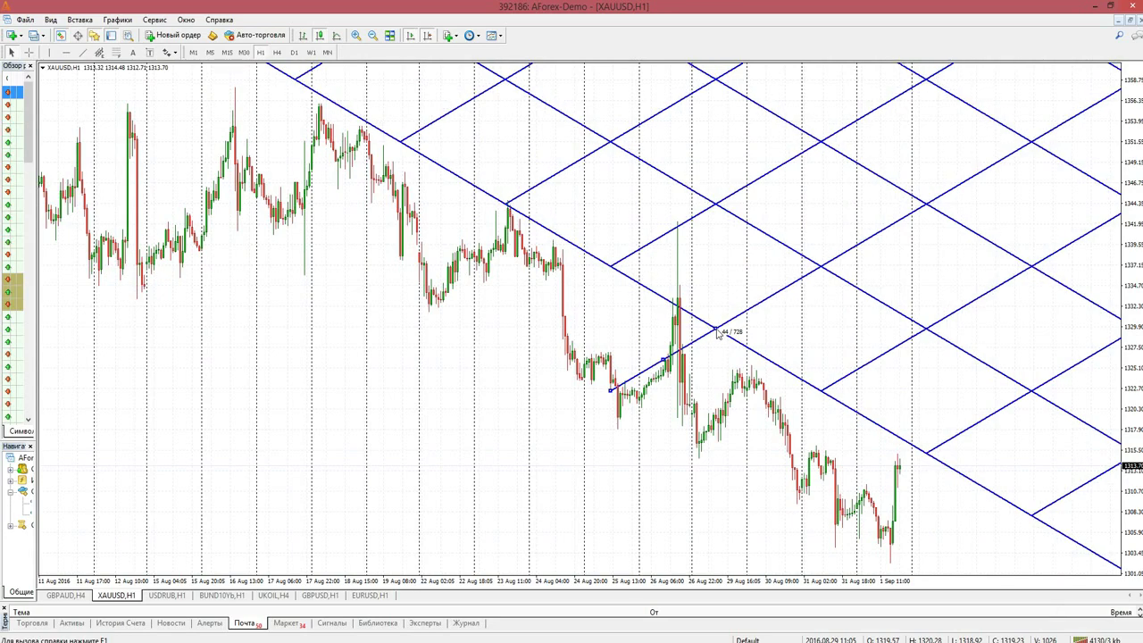
mouse_move(717, 333)
mouse_down()
mouse_move(581, 331)
mouse_move(741, 349)
mouse_move(726, 369)
mouse_move(657, 349)
mouse_move(721, 342)
mouse_move(725, 328)
mouse_move(711, 332)
mouse_up()
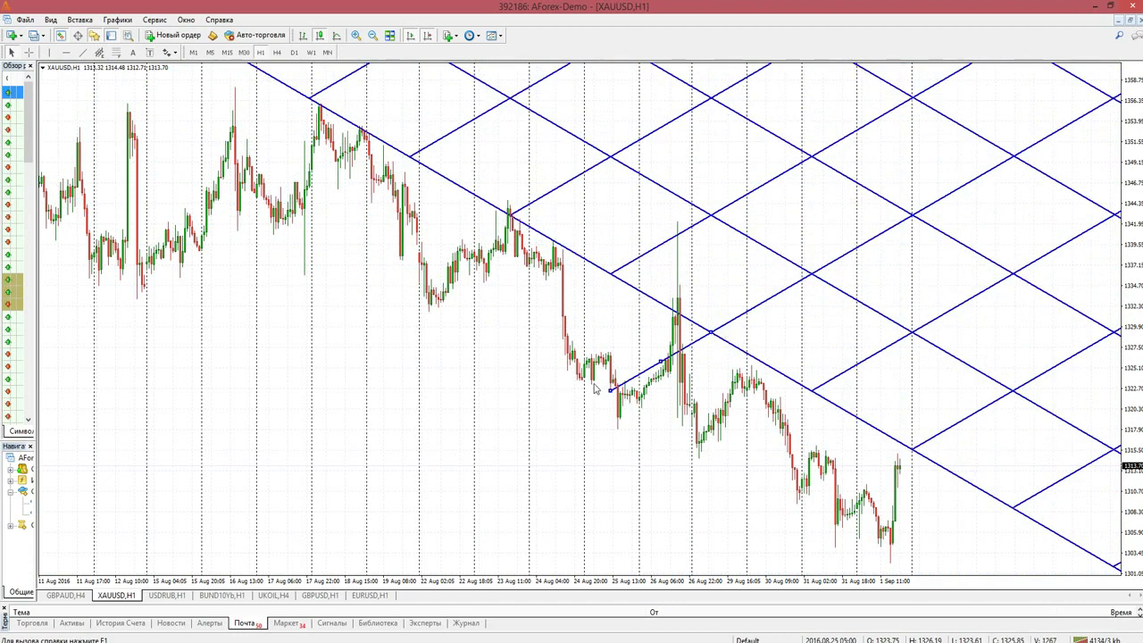
Reshape the XAUUSD Gann grid and move its start down to about 1303 around 15 August so its lines cover the visible swings.
drag(611, 394, 578, 399)
drag(645, 370, 258, 509)
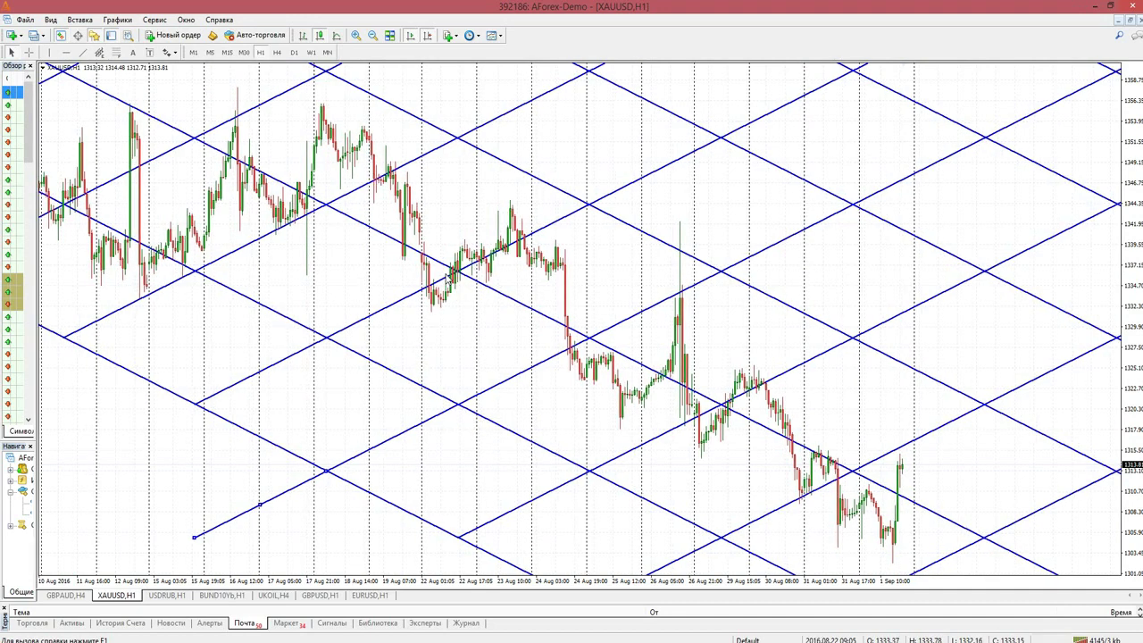
drag(258, 509, 218, 532)
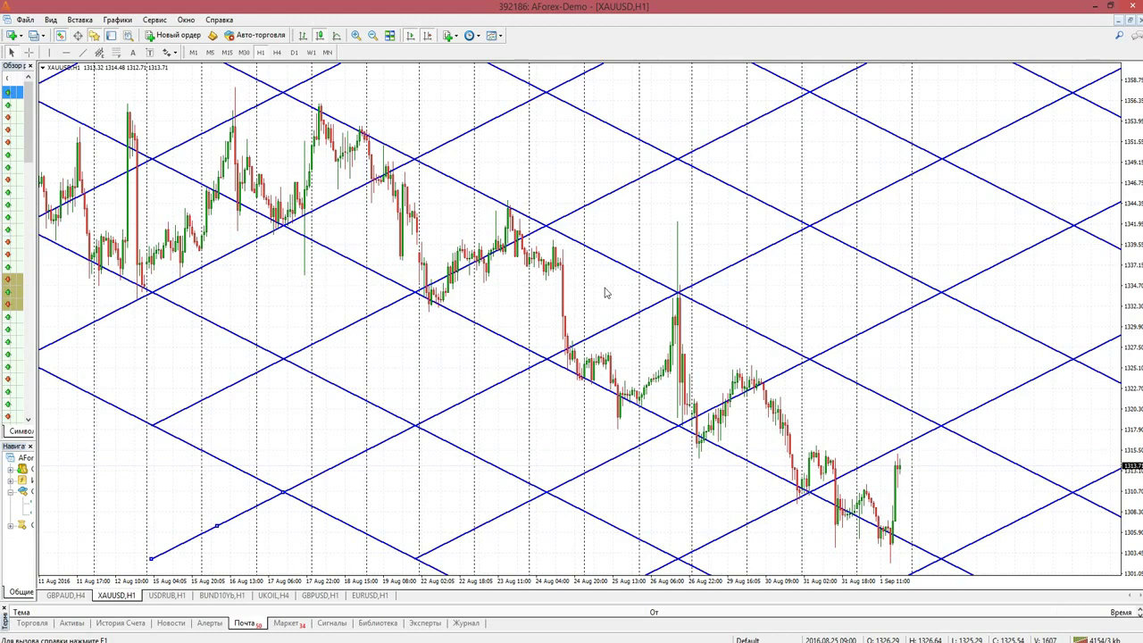
Fine-tune the start of the XAUUSD Gann grid slightly earlier at about 1303, checking its fit against the longer price history.
click(372, 35)
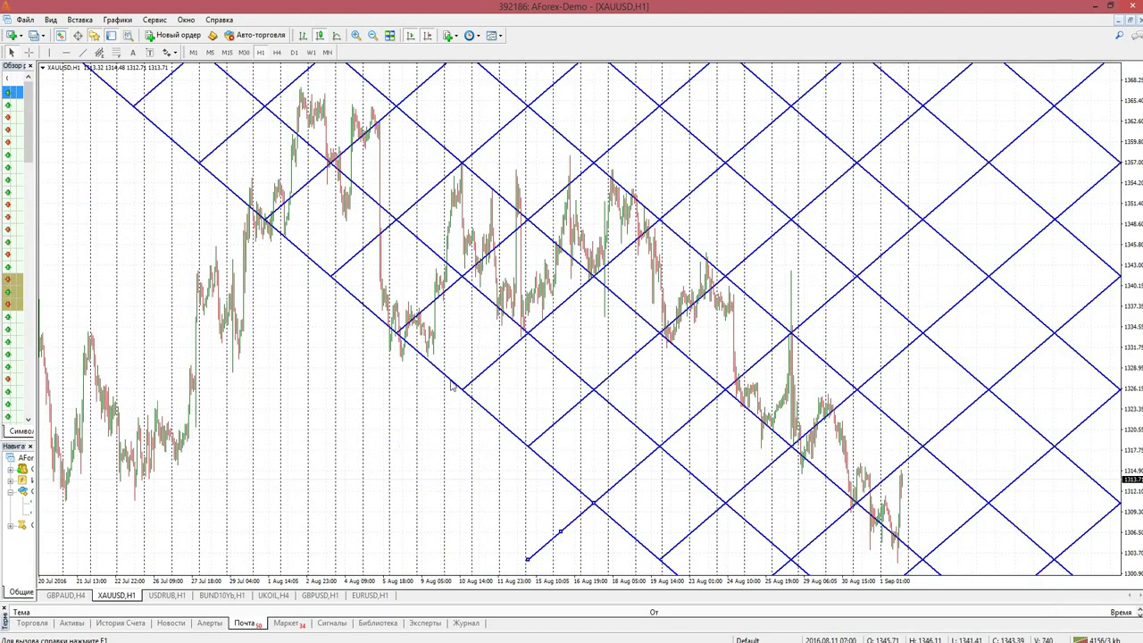
click(355, 35)
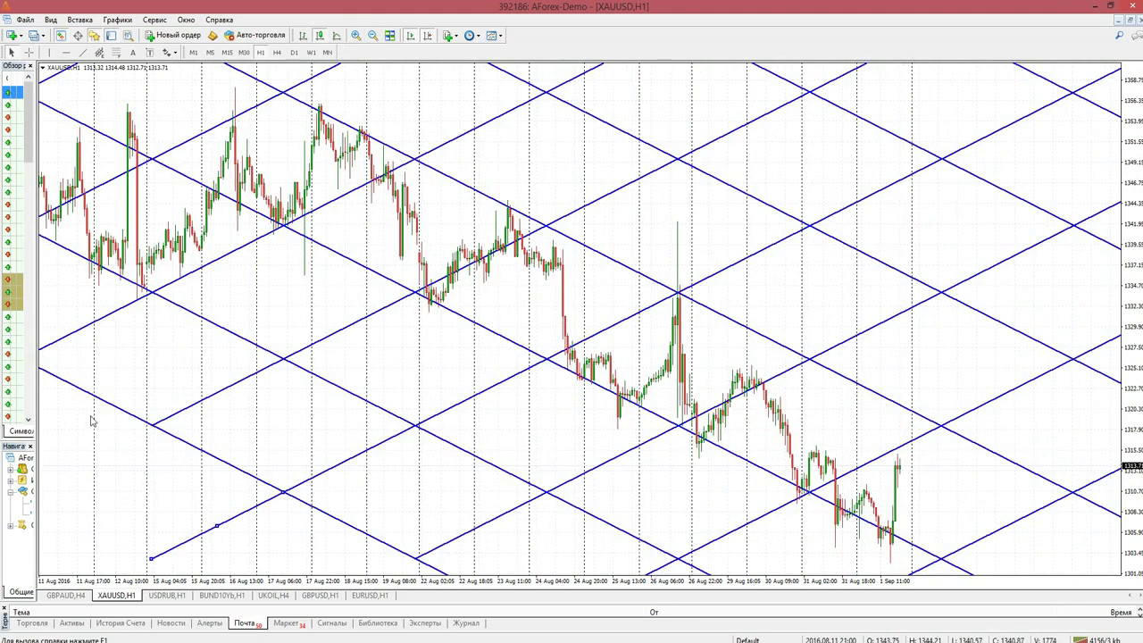
click(373, 36)
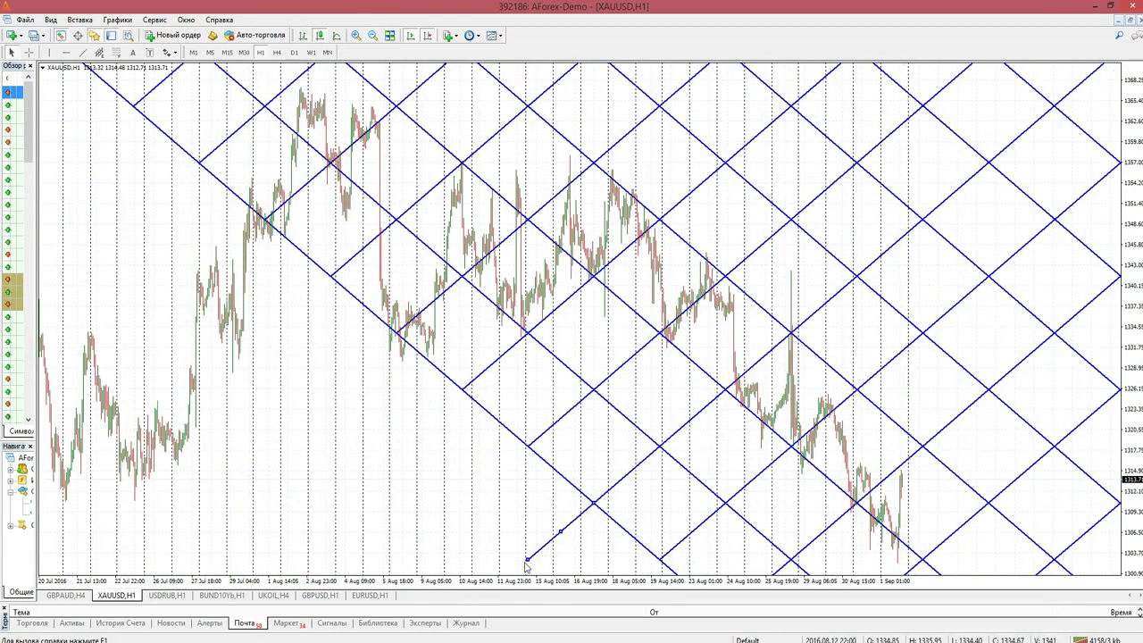
mouse_move(527, 561)
mouse_down()
mouse_move(521, 568)
mouse_move(525, 559)
mouse_up()
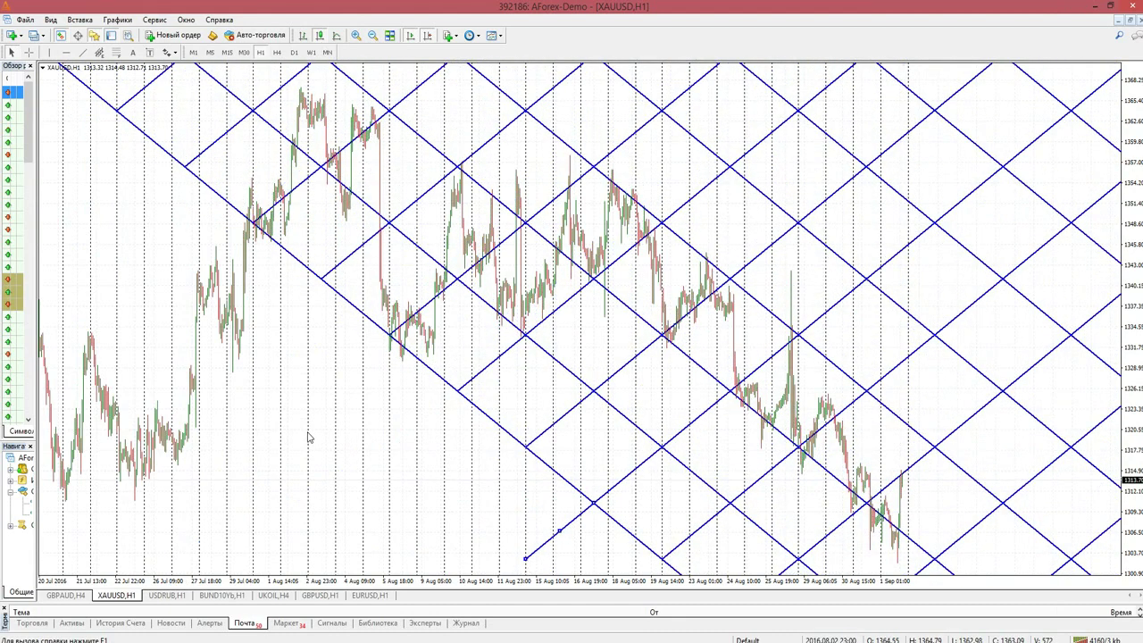
click(355, 36)
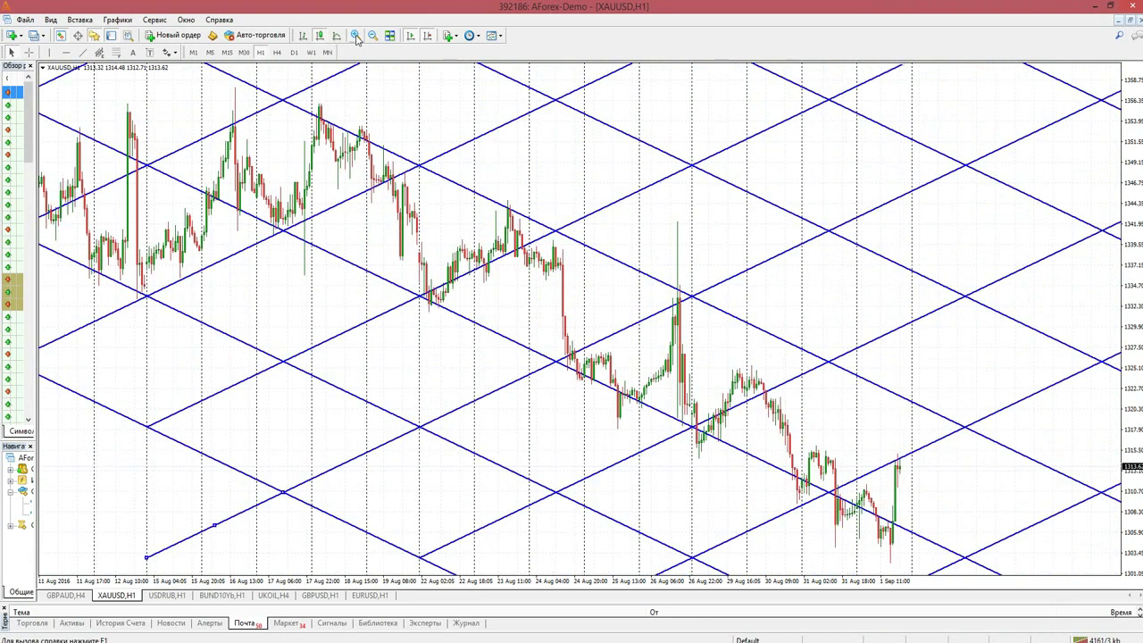
Examine how the Gann grid on the GBPUSD chart follows price from late July to 1 September, and check the webinar chat.
click(321, 596)
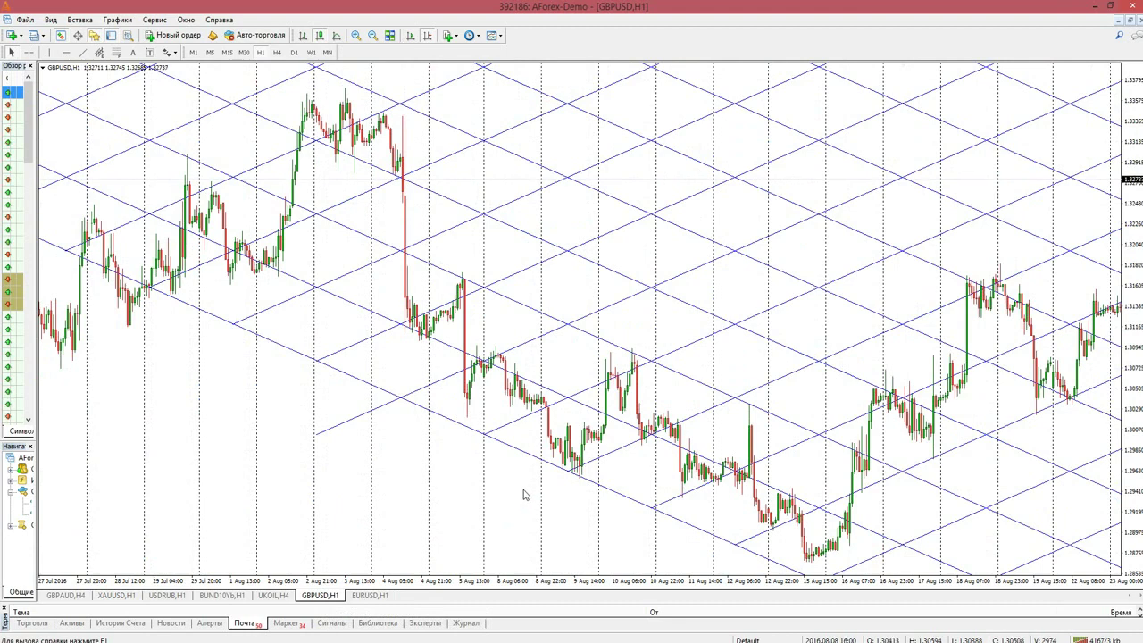
drag(467, 498, 260, 485)
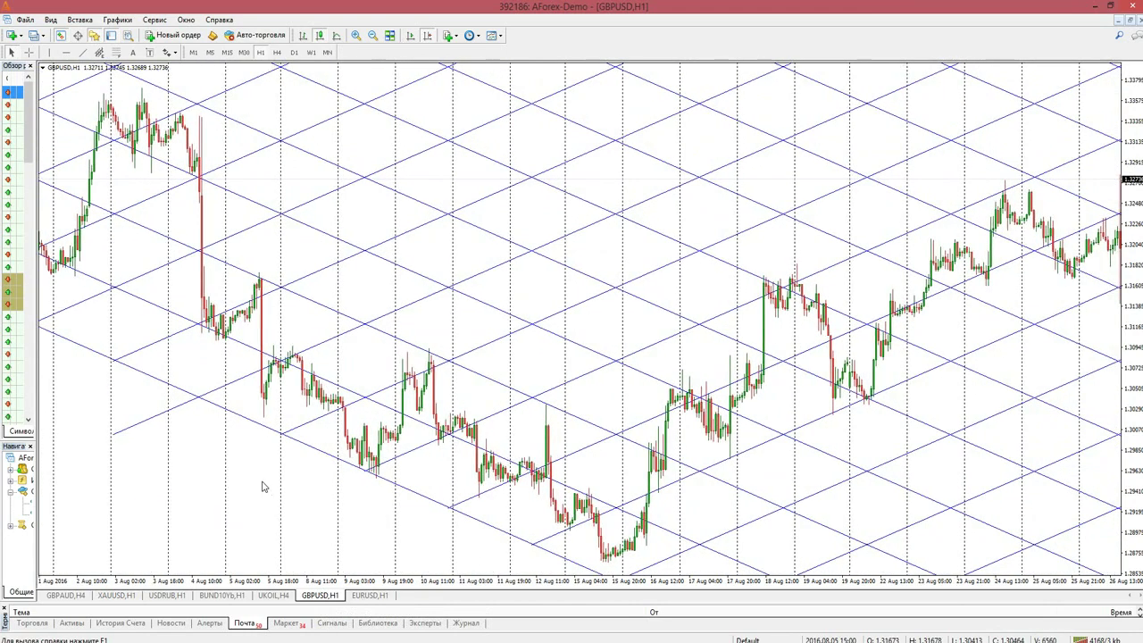
drag(914, 442, 806, 426)
drag(429, 310, 383, 322)
drag(1018, 408, 875, 373)
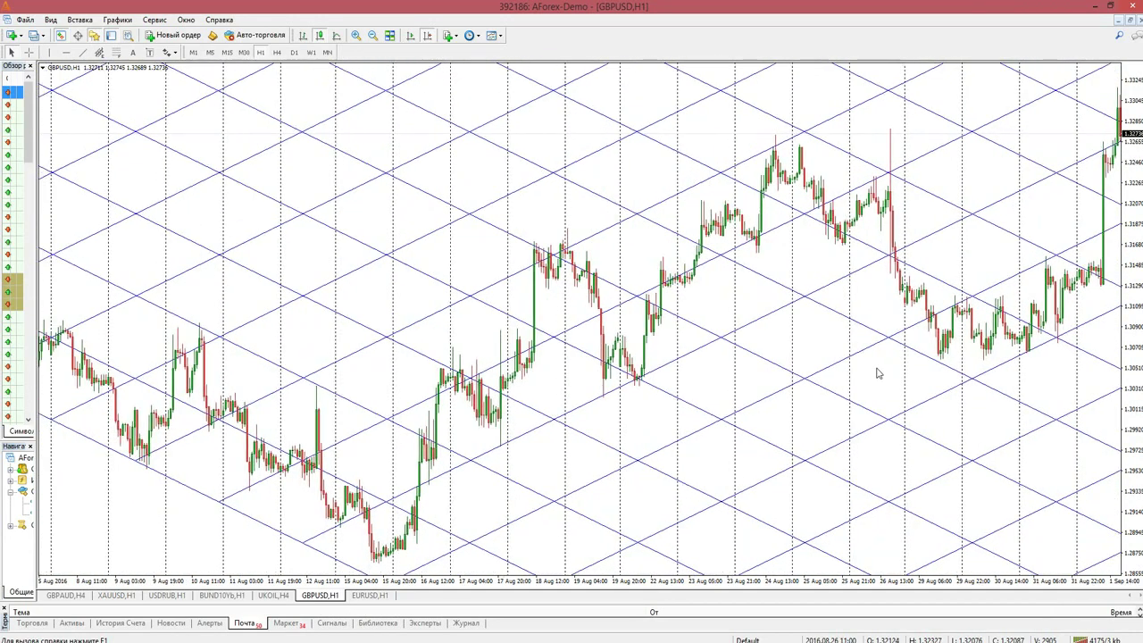
scroll(282, 360, up, 1)
drag(282, 361, 561, 340)
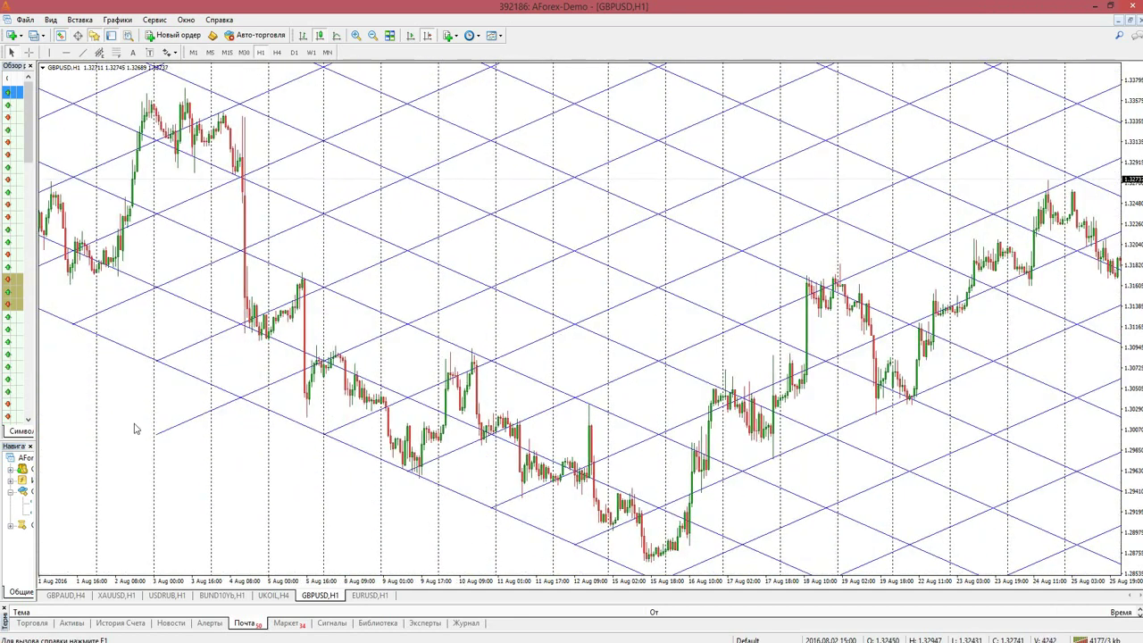
drag(135, 426, 375, 426)
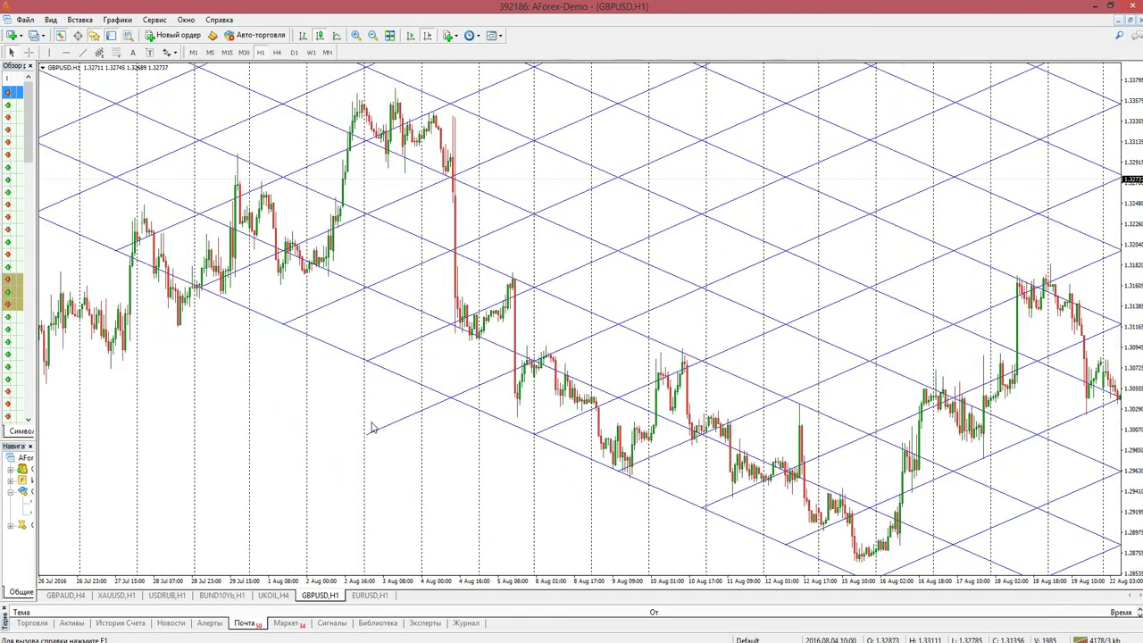
key(alt+Tab)
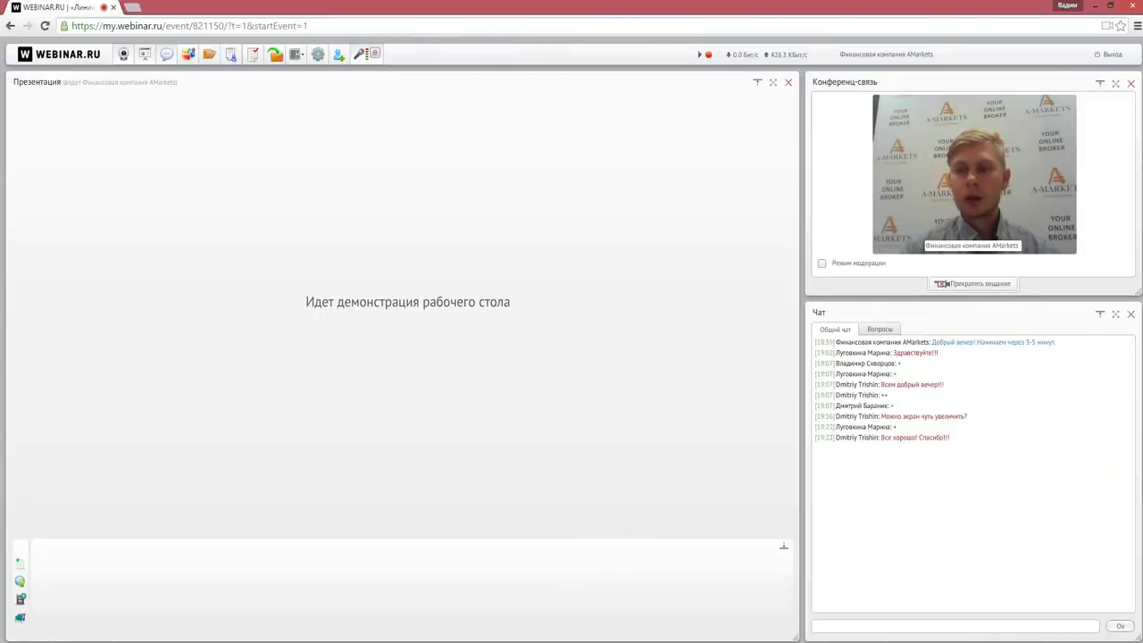
key(alt+Tab)
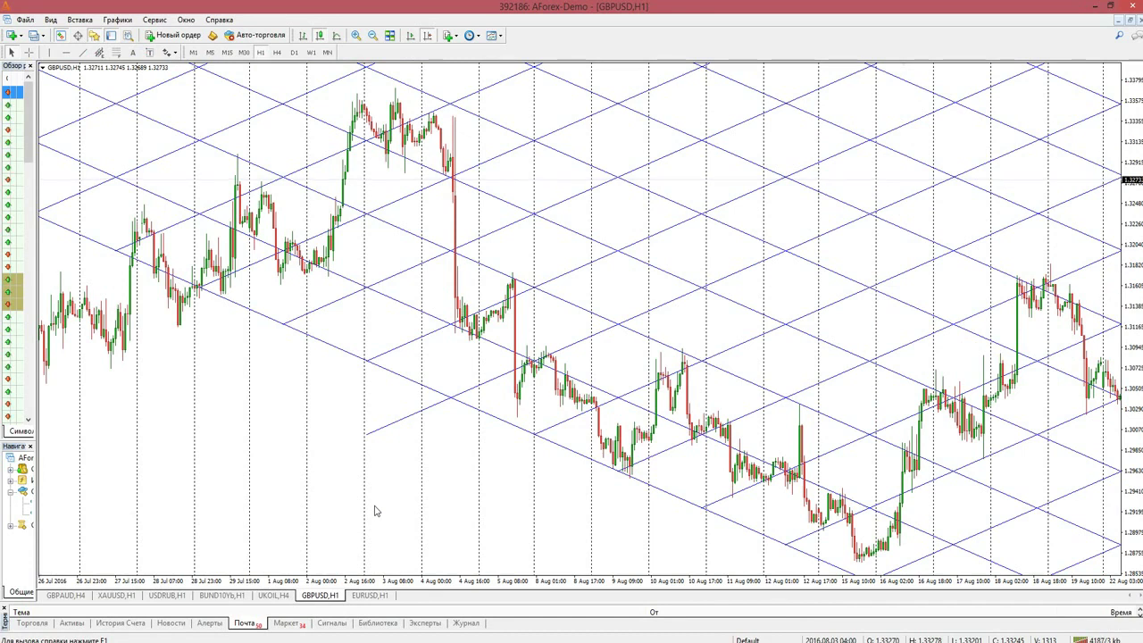
Draw two descending trend lines along the GBPUSD grid, from the 5 August high at about 1.3167 and from about 1.3044 on 4 August.
drag(556, 502, 428, 508)
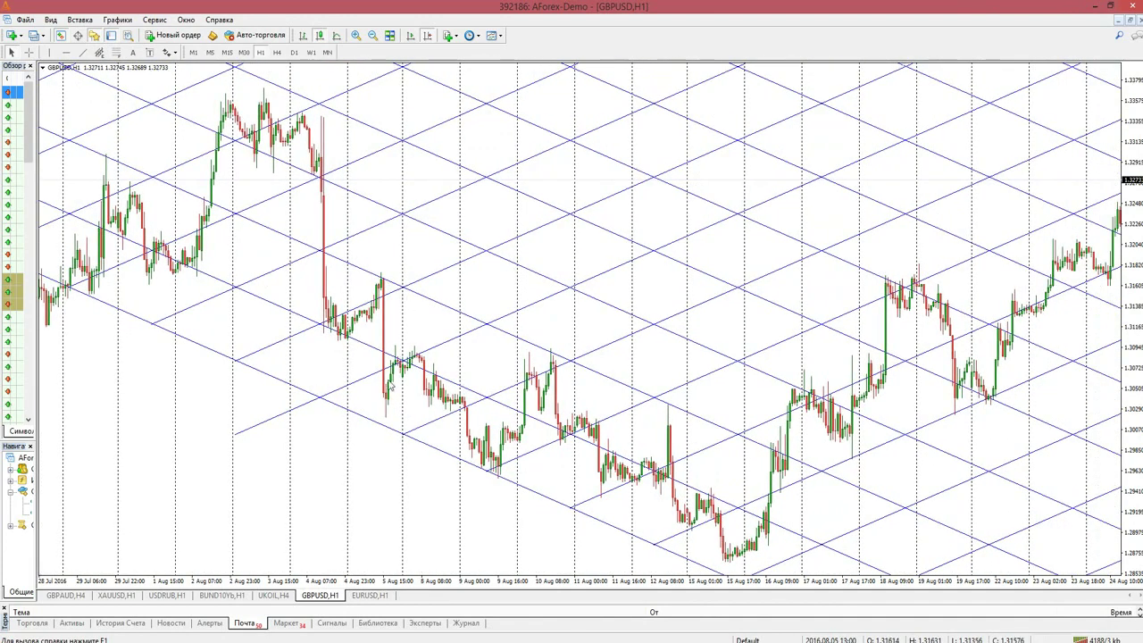
middle_click(377, 277)
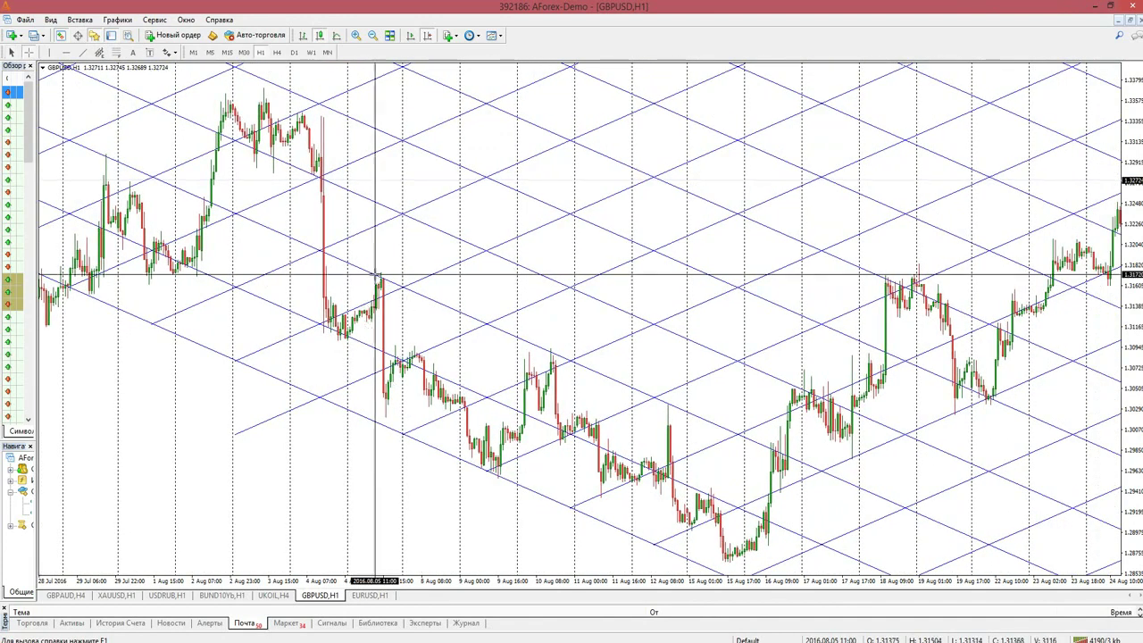
middle_click(750, 323)
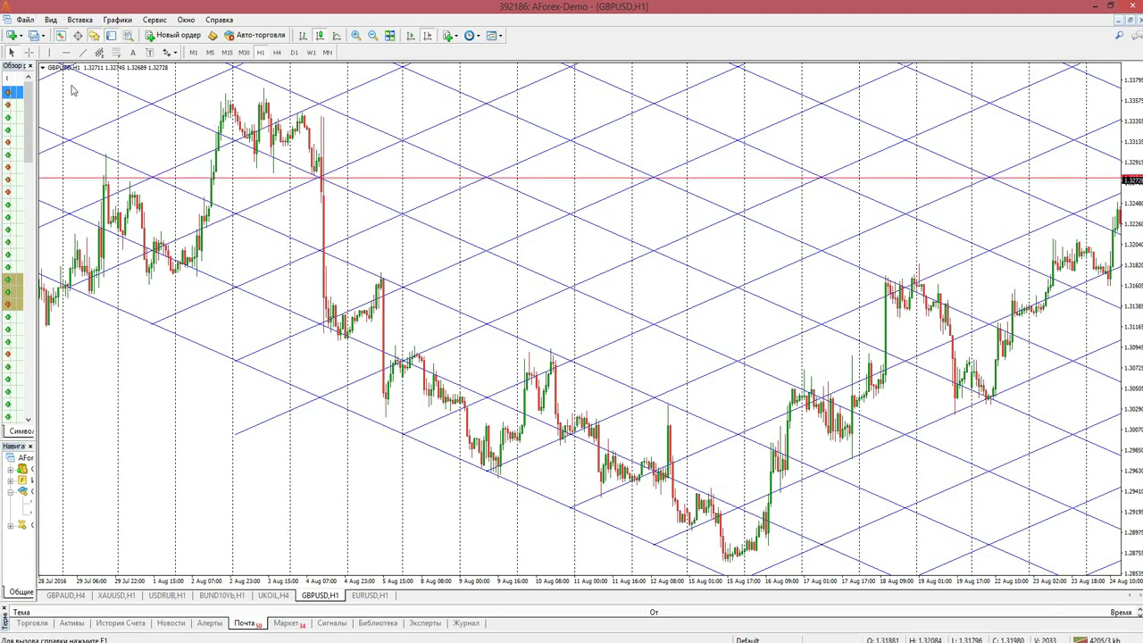
click(80, 52)
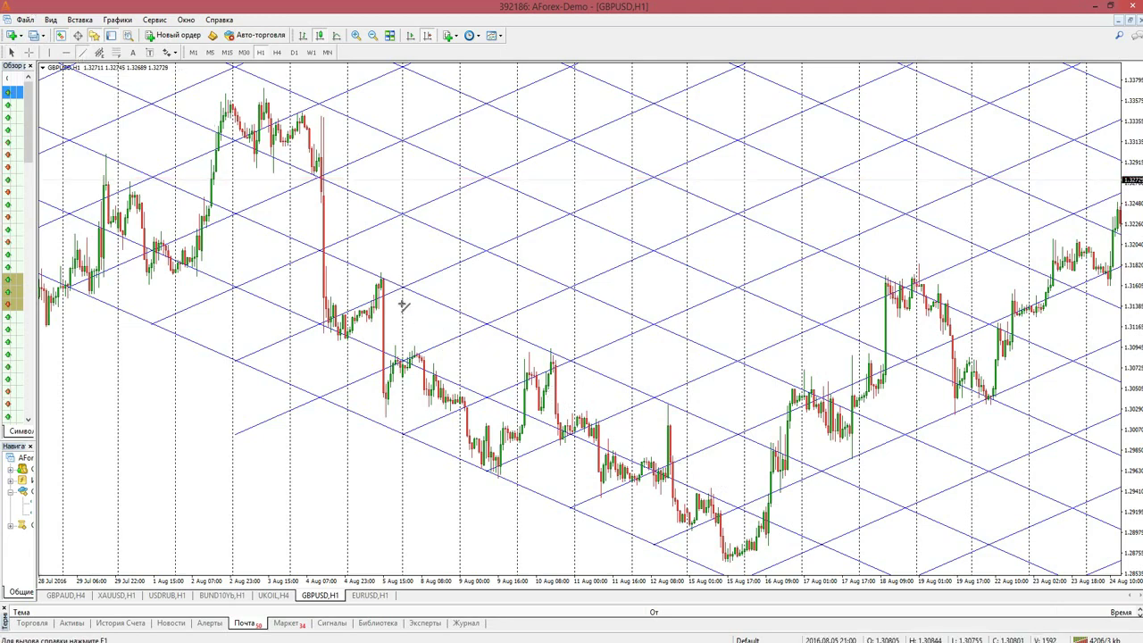
mouse_move(382, 282)
mouse_down()
mouse_move(714, 399)
mouse_move(749, 441)
mouse_up()
click(82, 52)
drag(318, 395, 639, 534)
drag(638, 534, 633, 536)
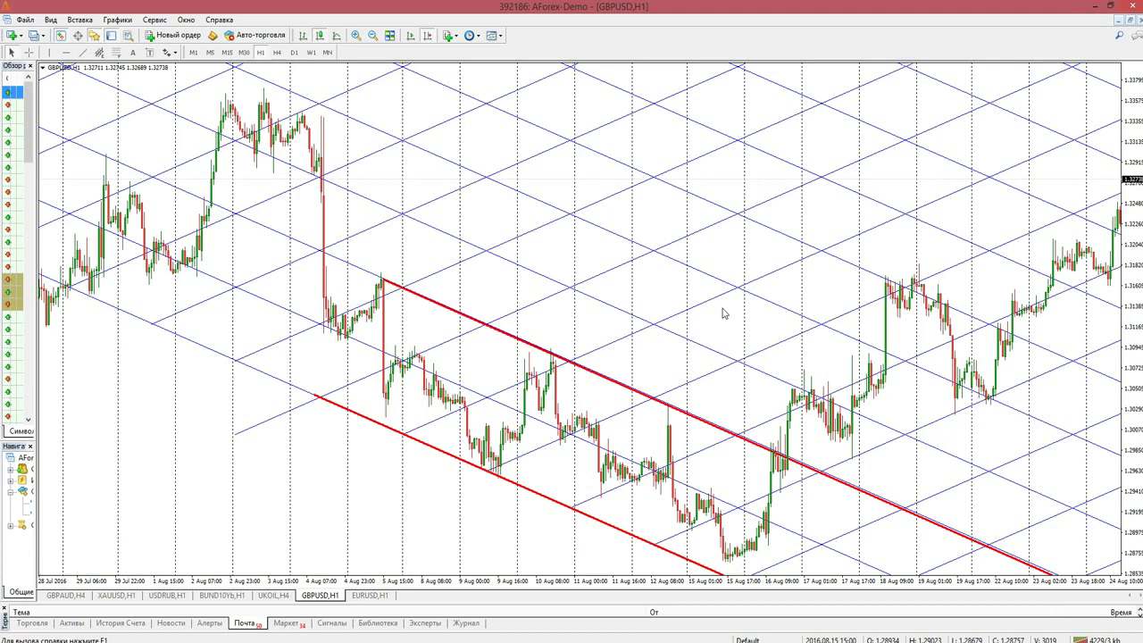
Draw an ascending trend line along the GBPUSD grid from about 1.2887 on 12 August through the 22 August low.
drag(758, 324, 663, 331)
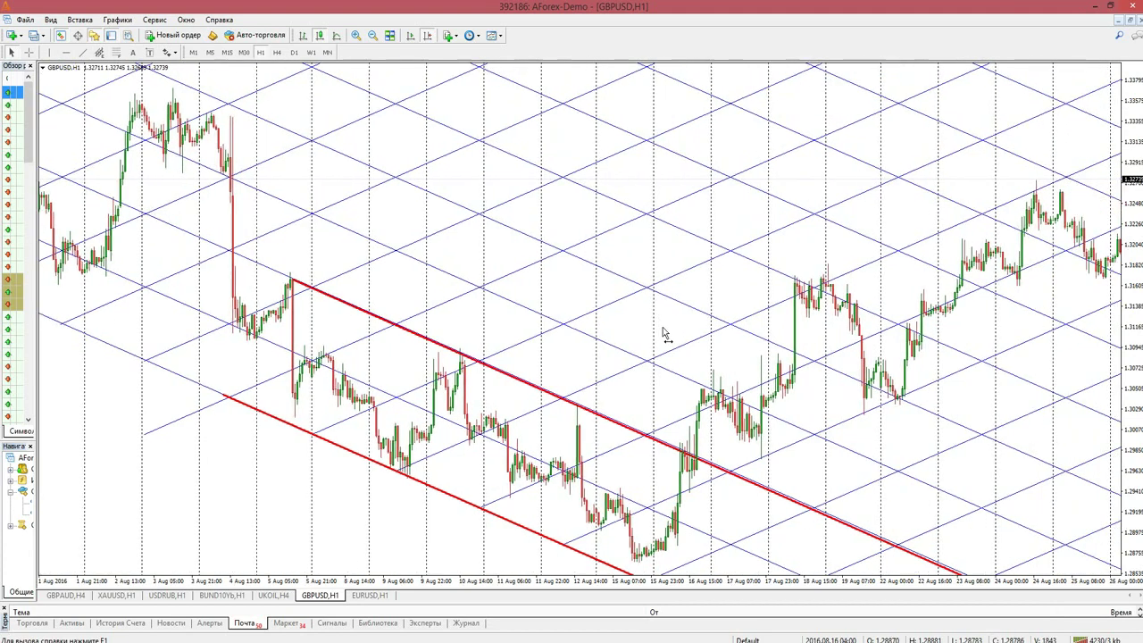
key(alt+Tab)
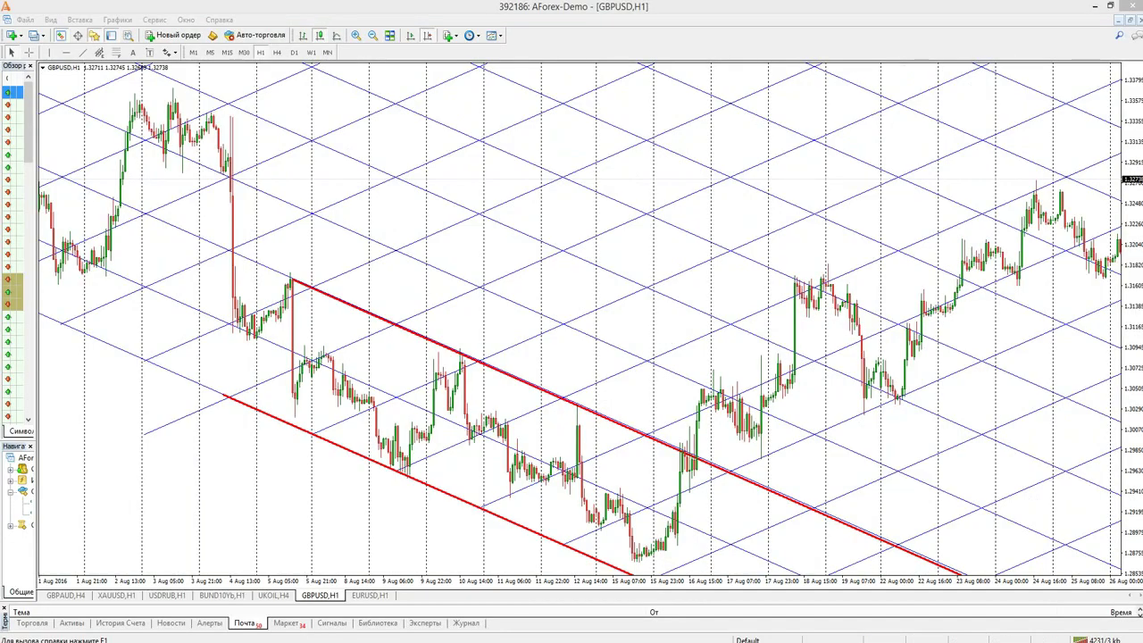
key(alt+Tab)
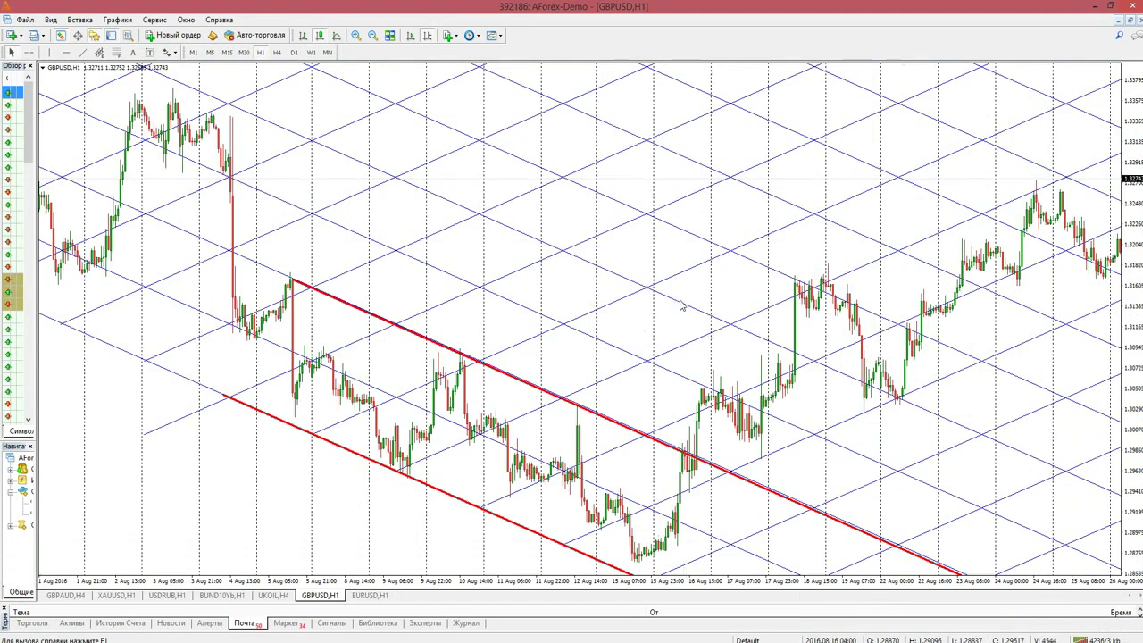
drag(686, 258, 378, 280)
drag(915, 432, 875, 425)
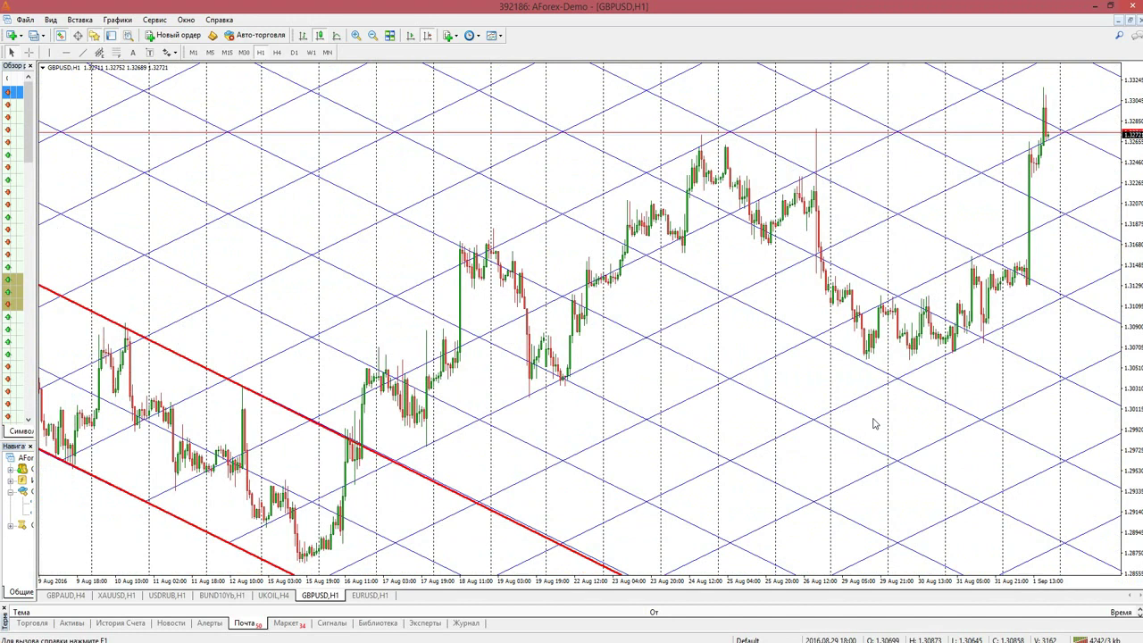
click(82, 52)
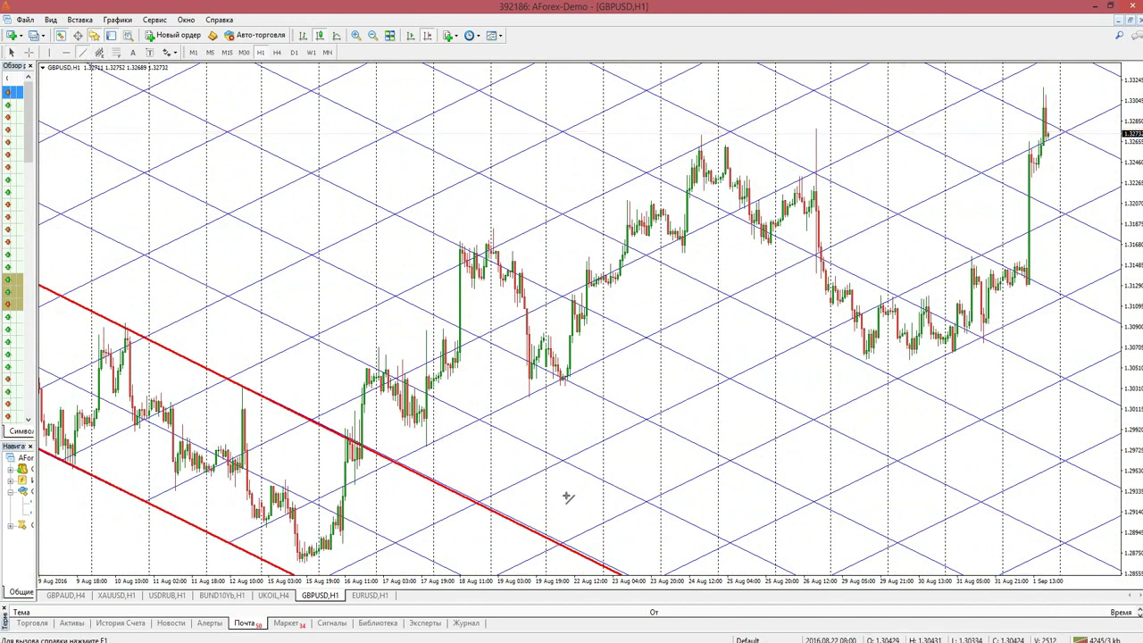
drag(230, 540, 641, 339)
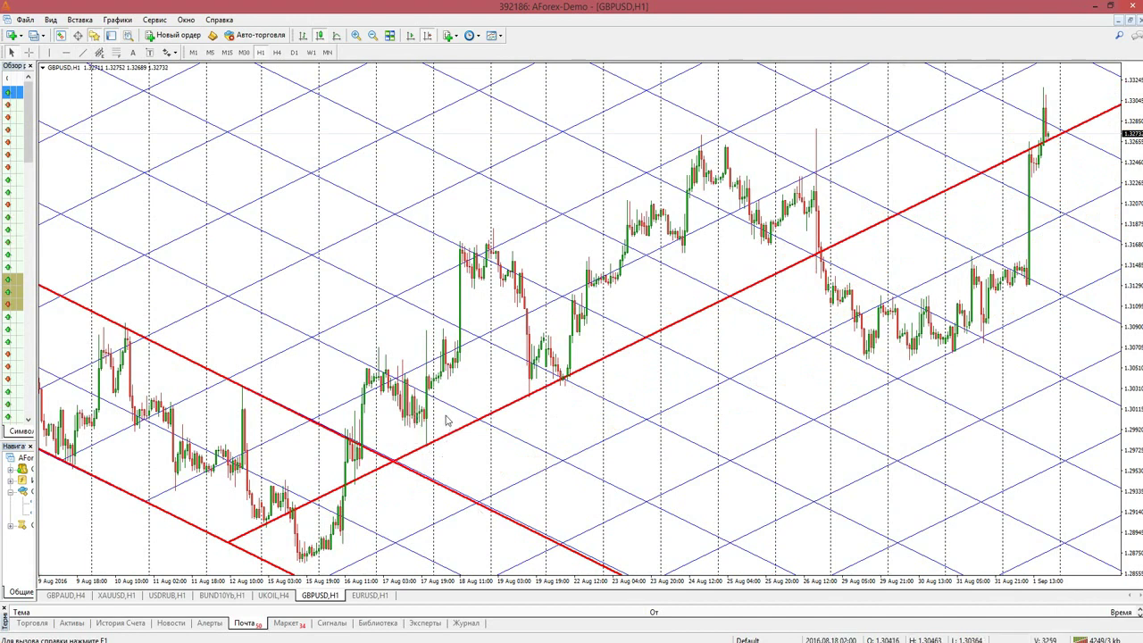
Mark the 17–18 August low at the ascending trend line with a rectangle from about 1.3003 to 1.2941.
click(80, 19)
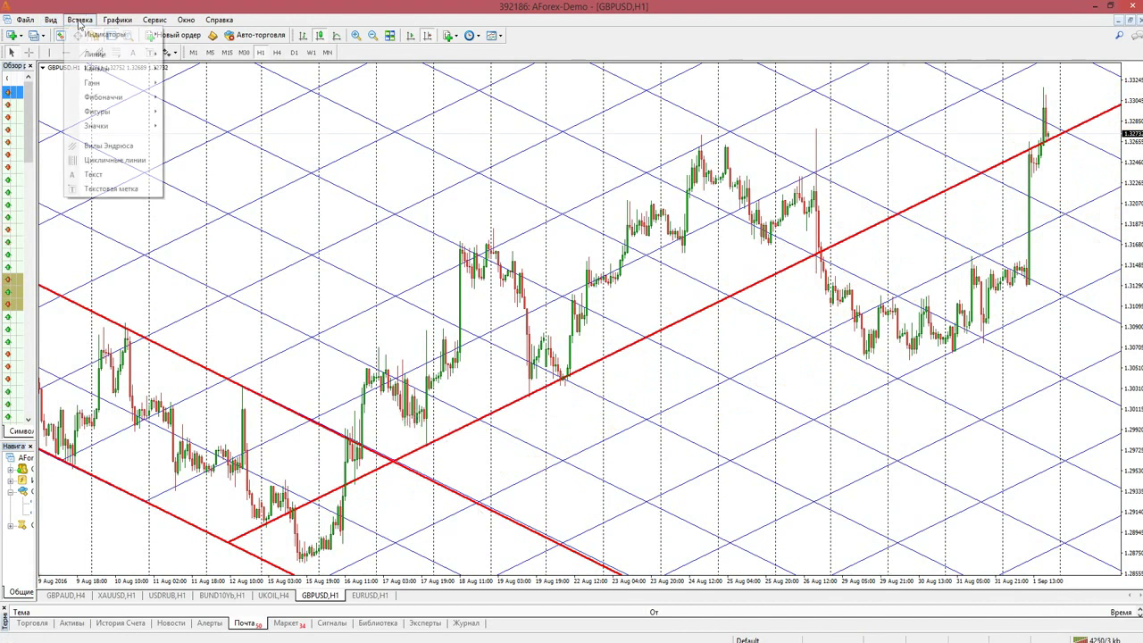
mouse_move(51, 22)
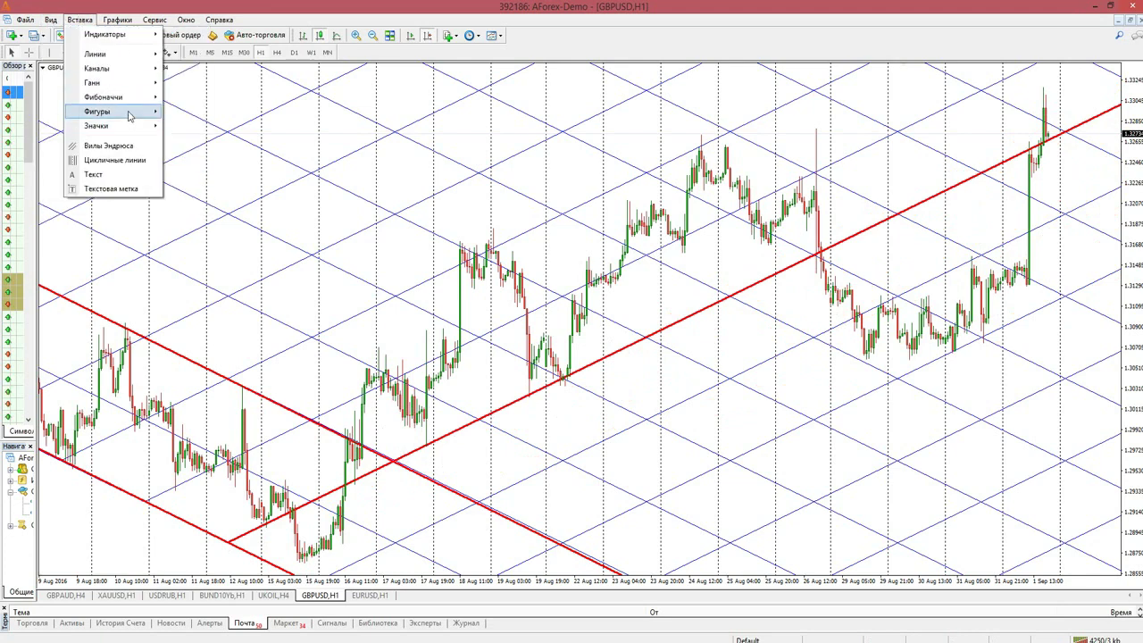
mouse_move(128, 114)
click(206, 112)
drag(412, 423, 469, 483)
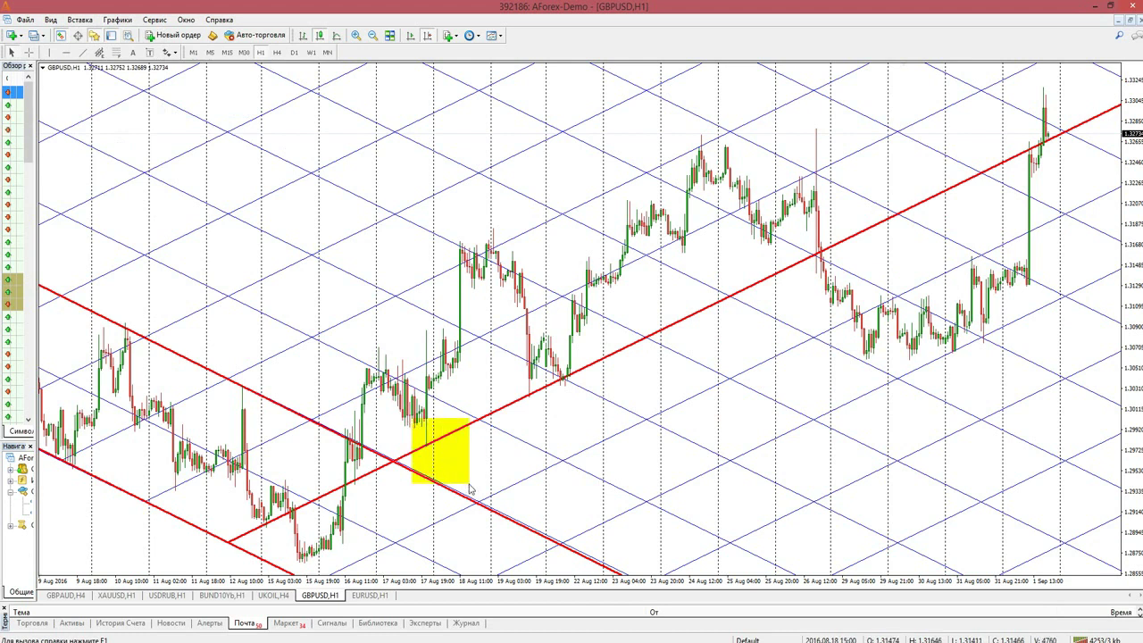
Add a second rectangle over the 19–23 August low at the ascending trend line, from about 1.3059 to 1.2996.
click(83, 20)
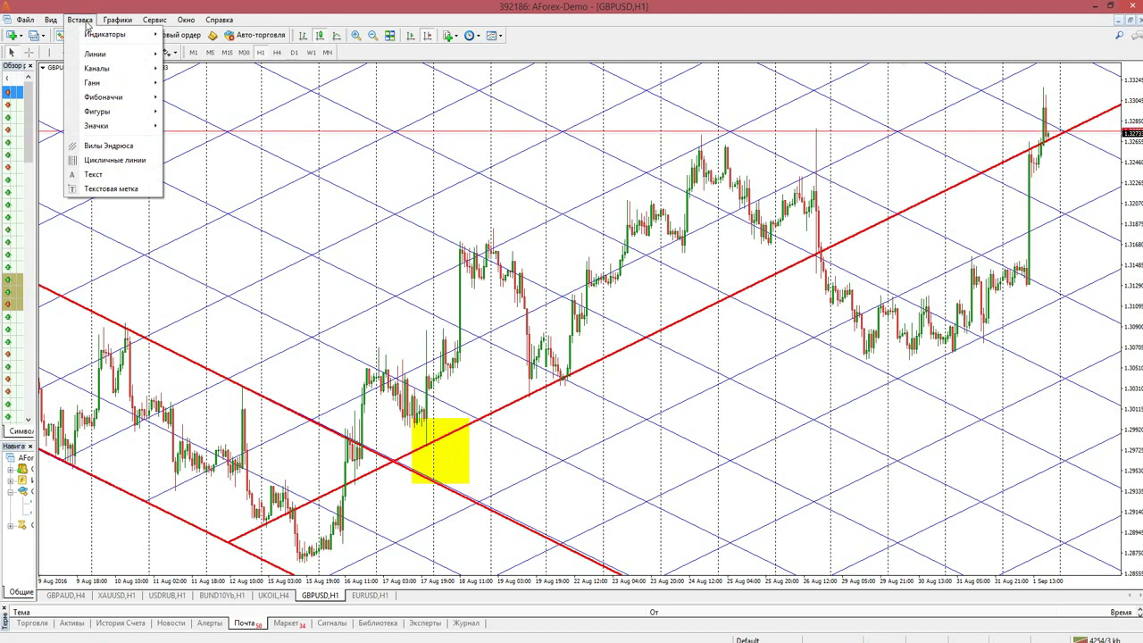
mouse_move(51, 21)
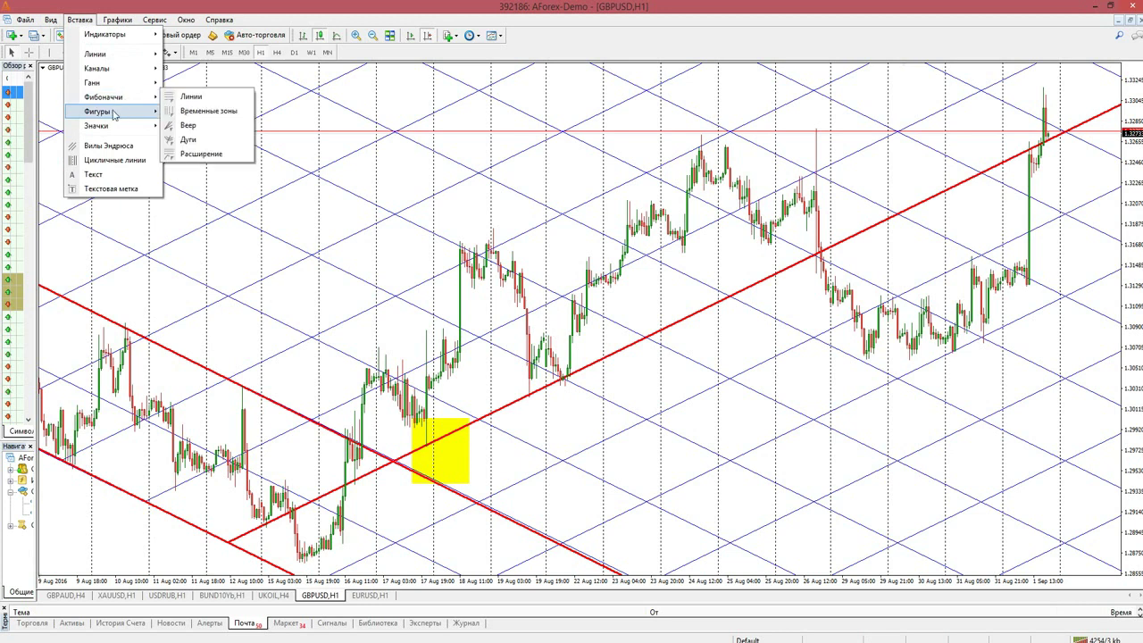
mouse_move(123, 114)
click(200, 111)
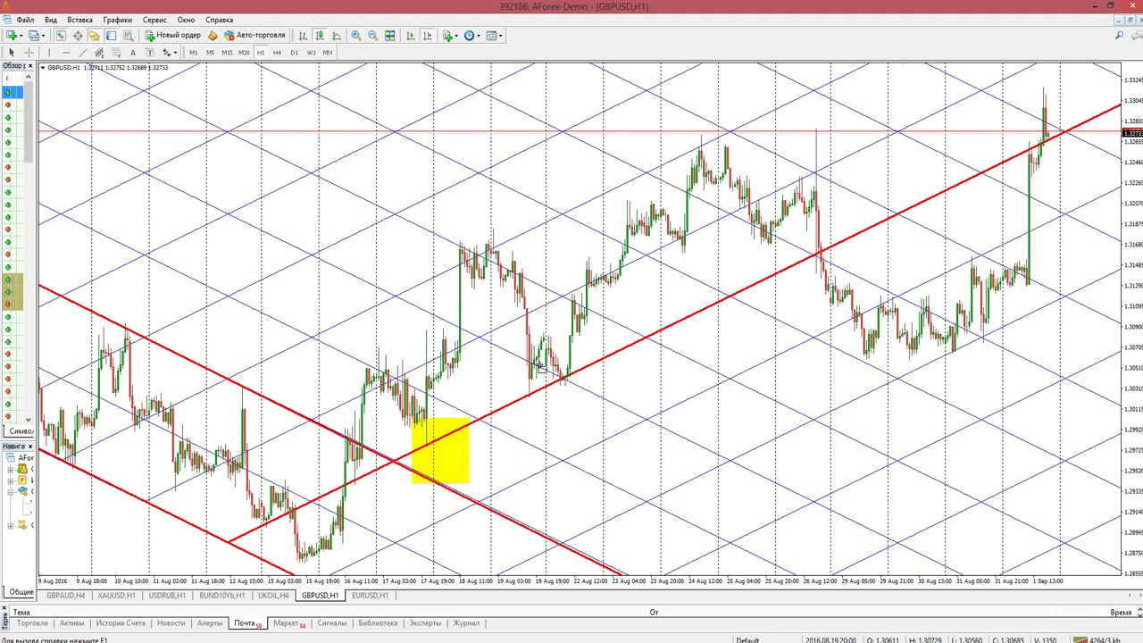
drag(536, 362, 610, 425)
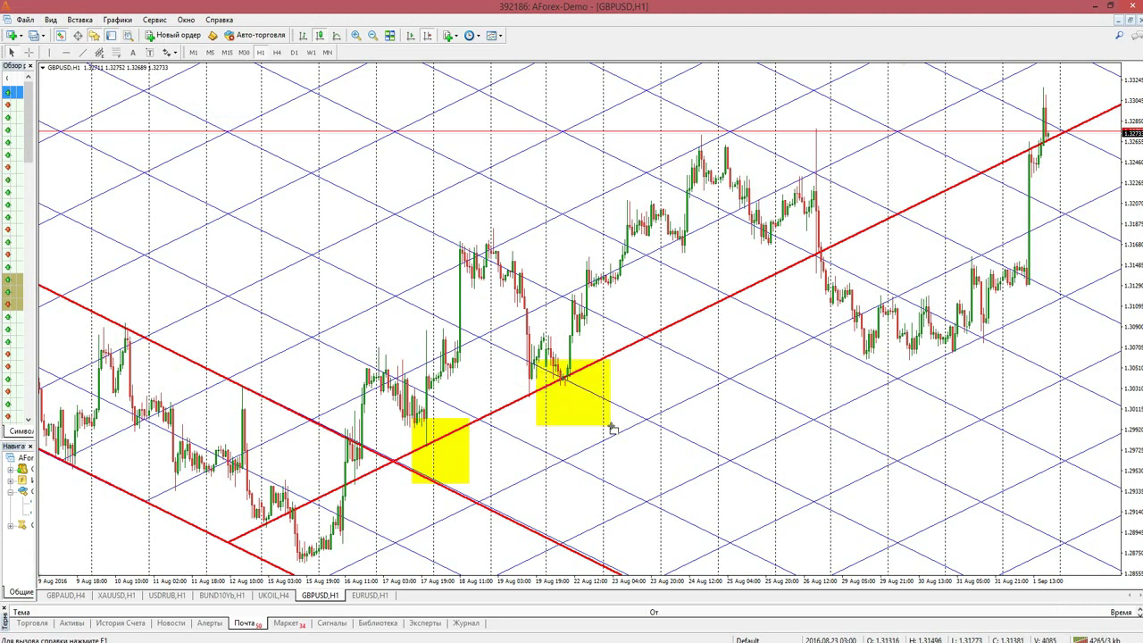
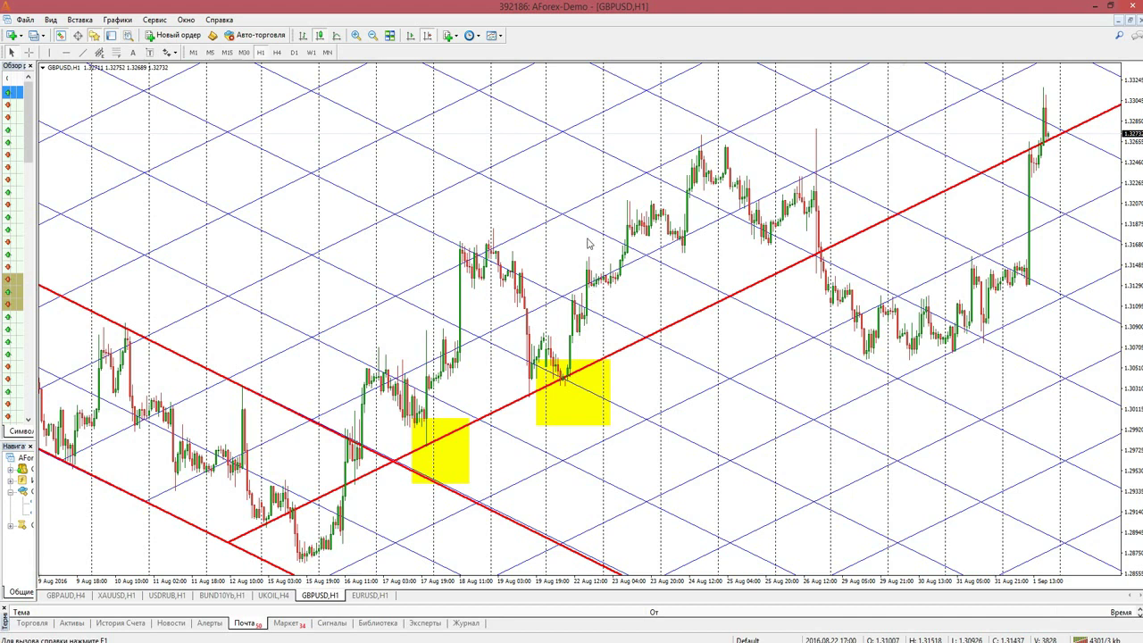
mouse_move(569, 285)
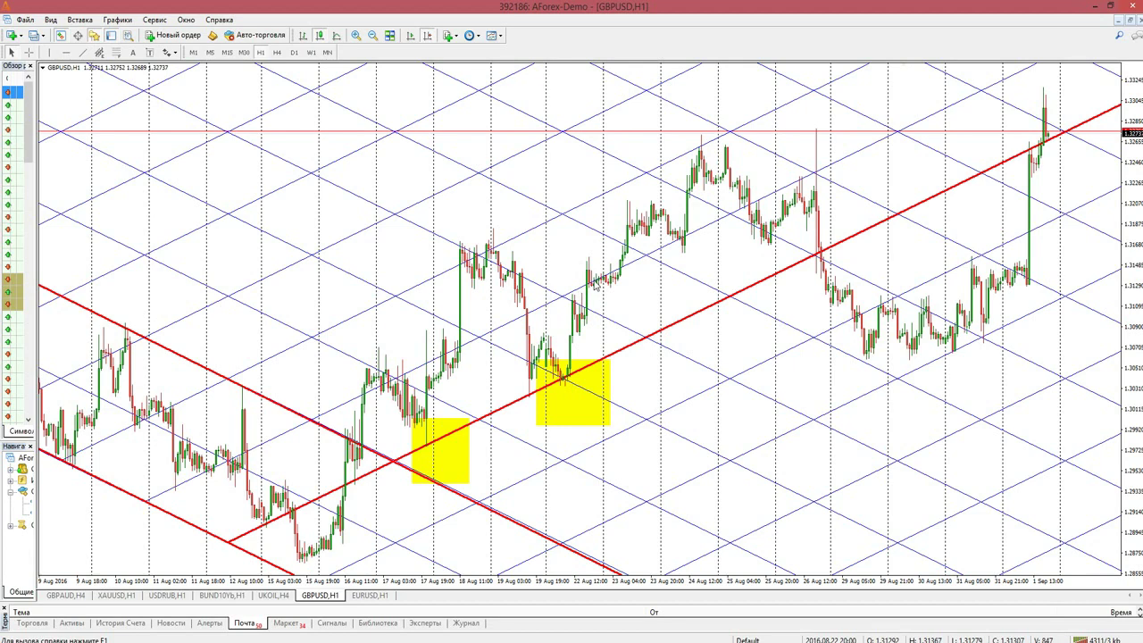
drag(411, 282, 545, 256)
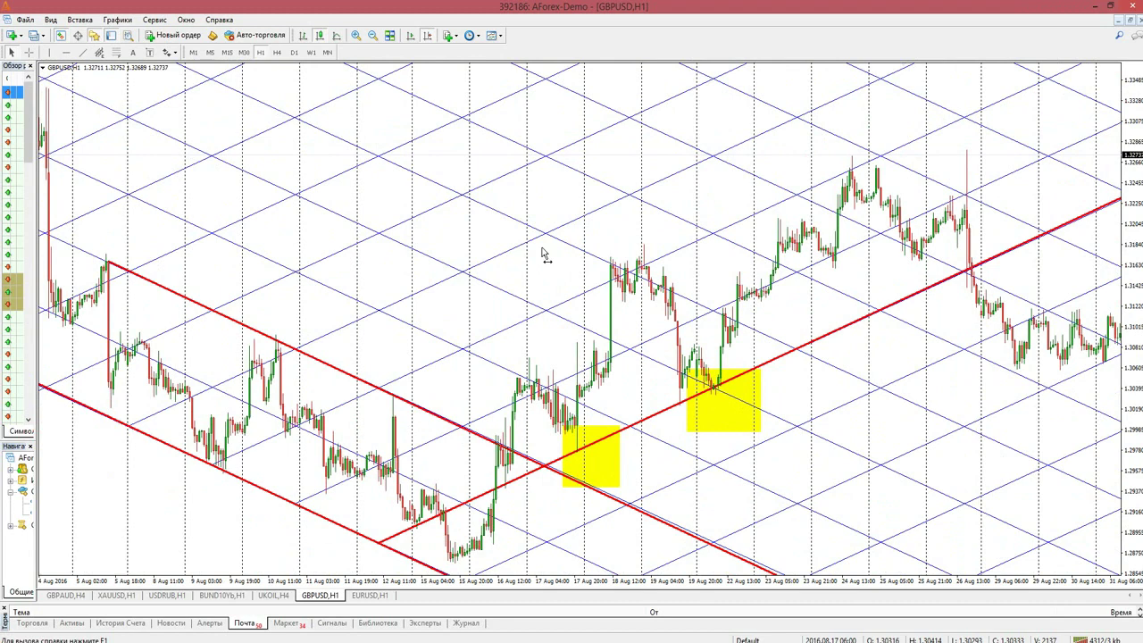
Draw another ascending trend line along the GBPUSD grid, from about 1.2957 on 12 August to about 1.3206 on 25 August.
drag(544, 256, 616, 225)
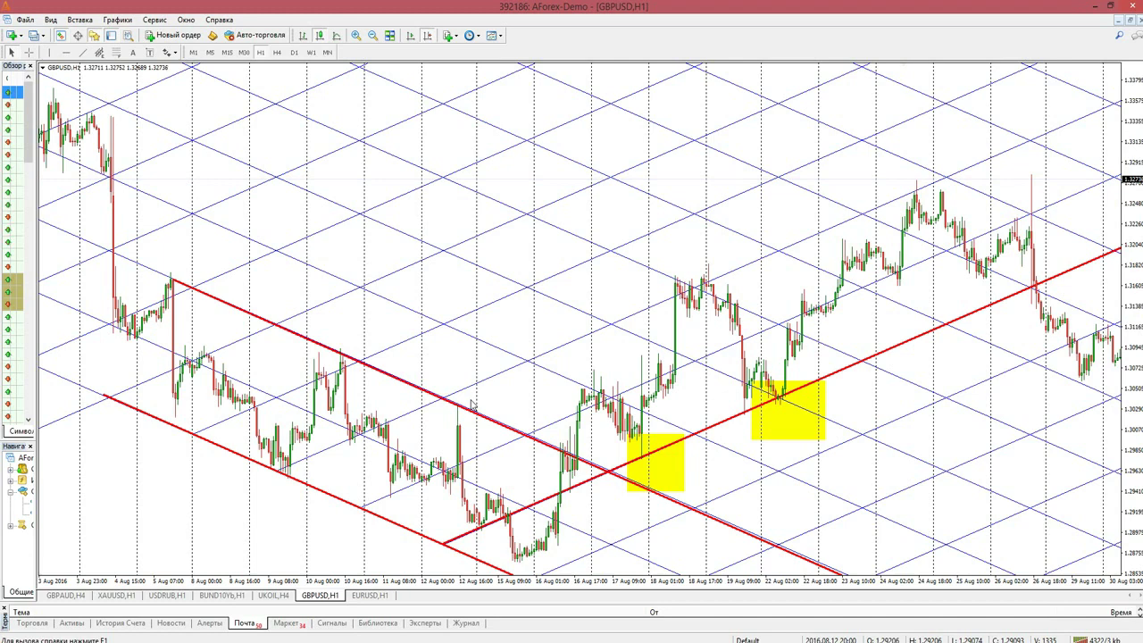
drag(786, 237, 467, 266)
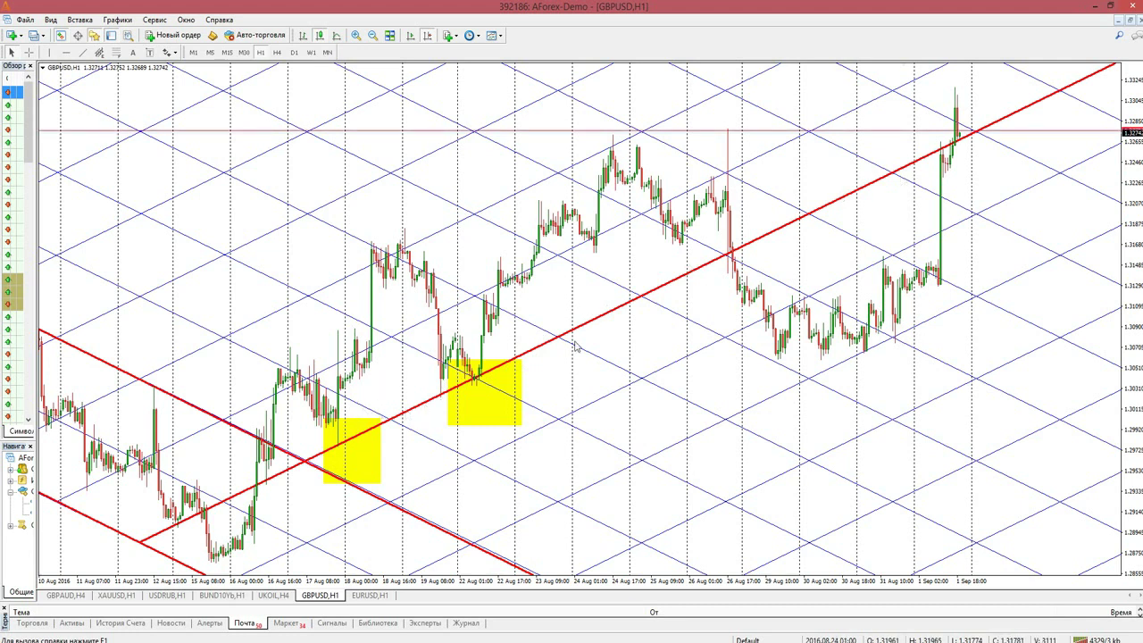
click(82, 54)
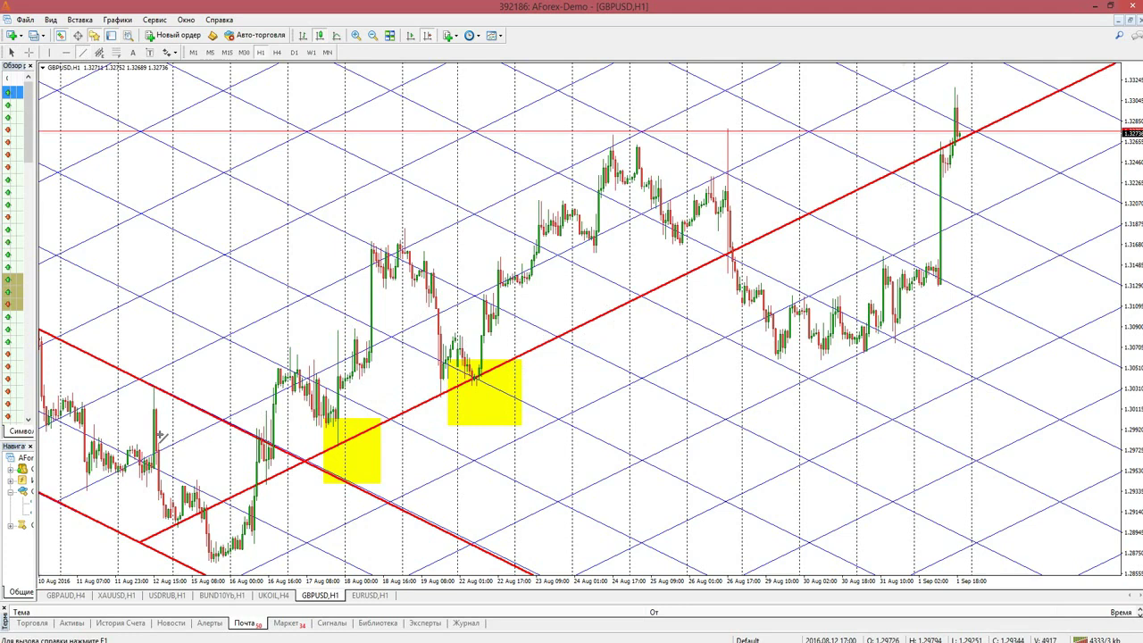
mouse_move(130, 468)
mouse_down()
mouse_move(429, 353)
mouse_move(690, 198)
mouse_move(660, 204)
mouse_up()
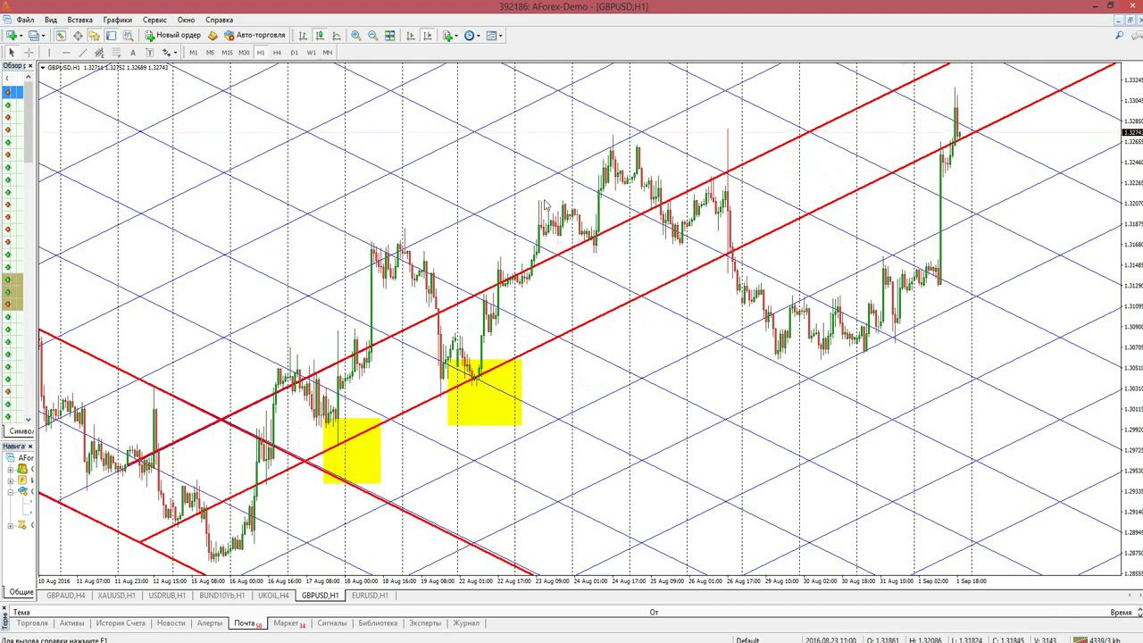
middle_click(608, 222)
middle_click(608, 222)
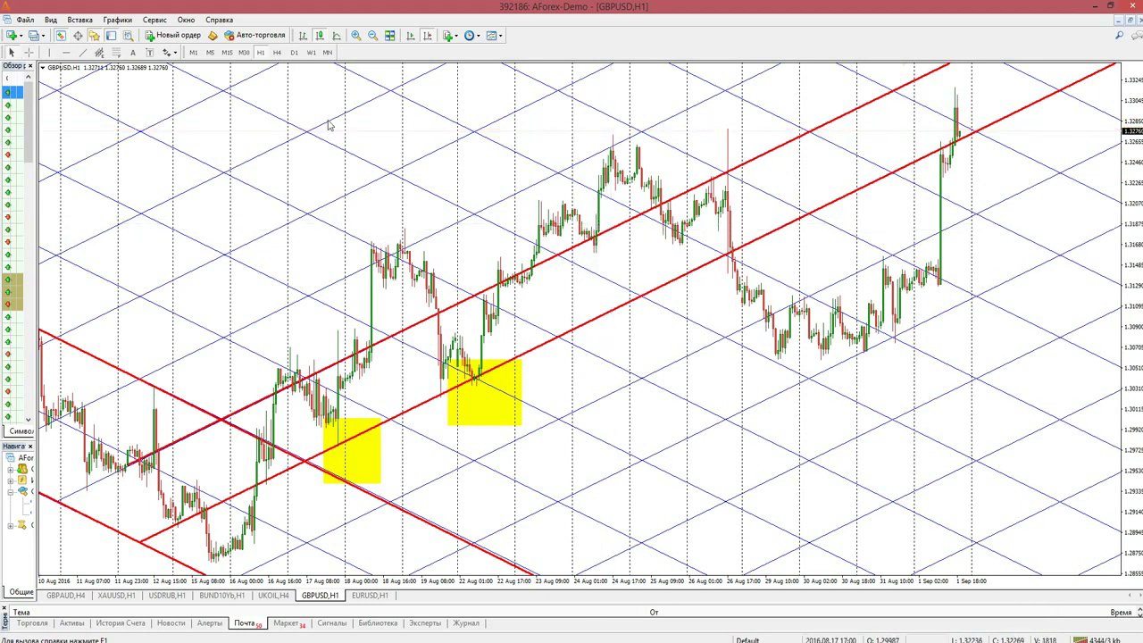
Mark the 24 August low at the upper ascending trend line with a rectangle from about 1.3194 to 1.3143.
click(79, 20)
mouse_move(122, 116)
click(197, 111)
drag(586, 216, 614, 270)
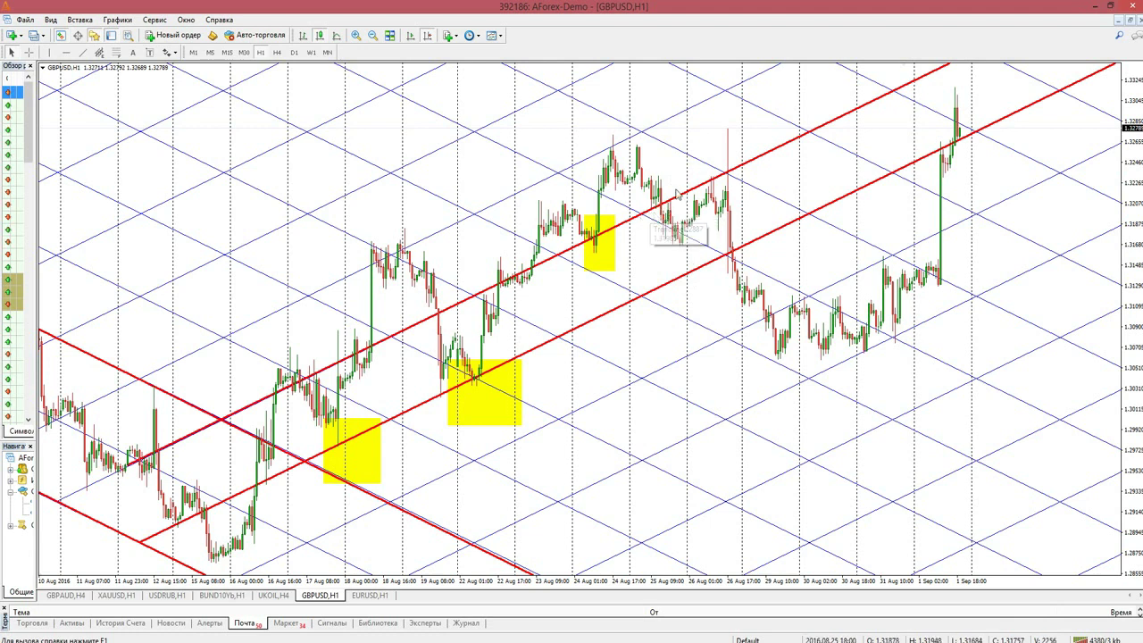
Add a rectangle over the 25 August candles at the upper ascending trend line, from about 1.3222 to 1.3188.
click(78, 19)
mouse_move(125, 112)
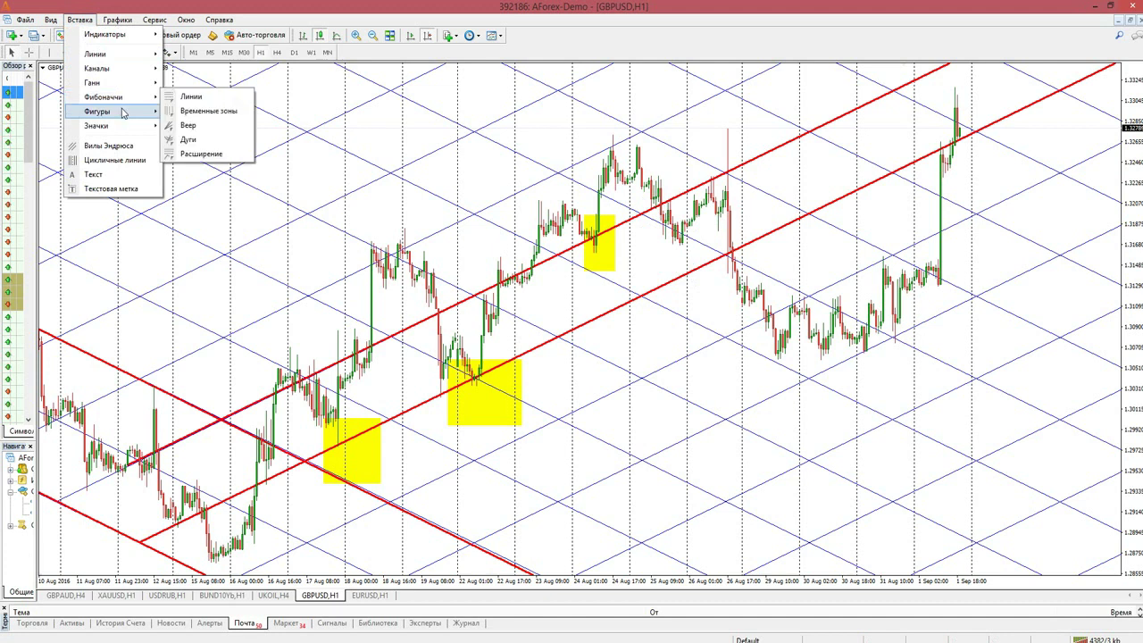
click(205, 111)
drag(650, 192, 678, 223)
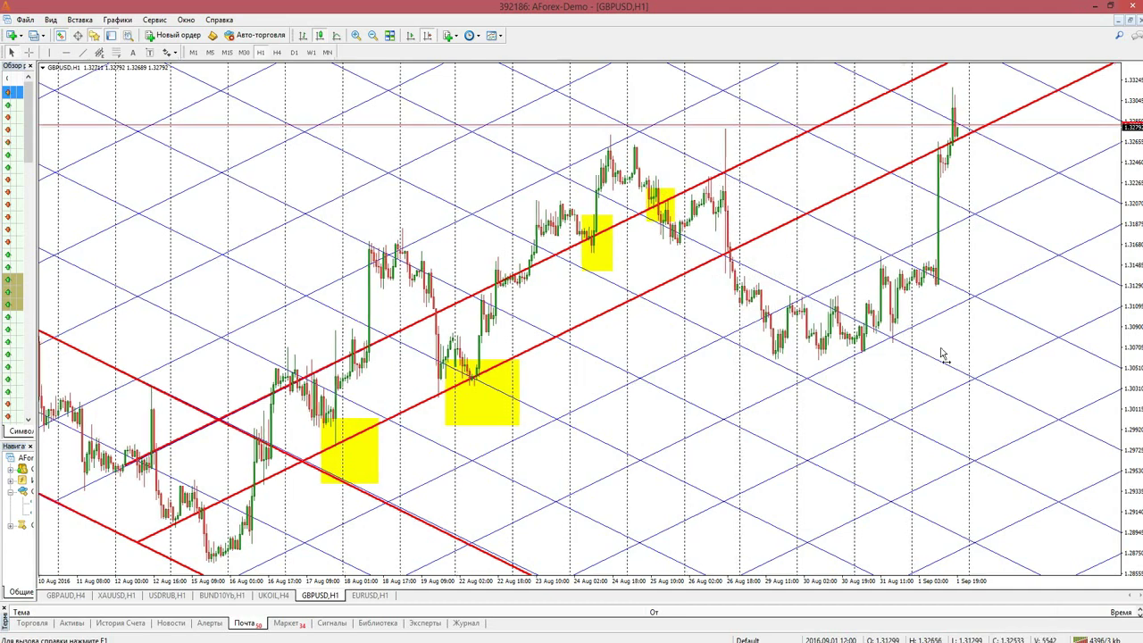
Examine the 1 September GBPUSD rally and the candles after it against the lower ascending trend line at close range.
drag(944, 352, 834, 352)
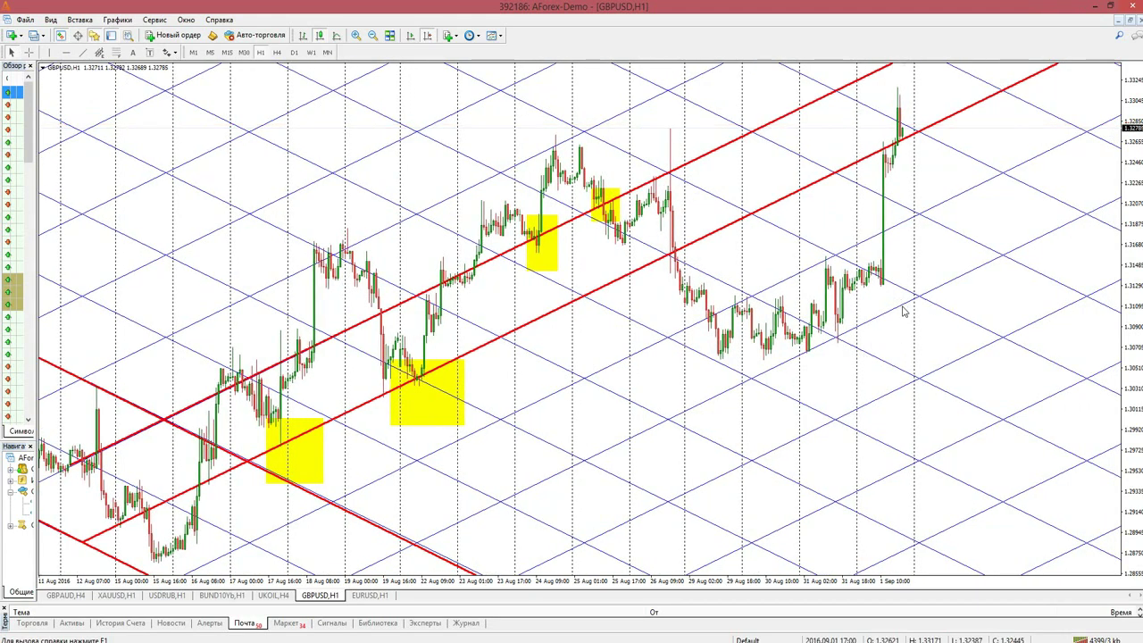
click(356, 35)
scroll(946, 279, down, 5)
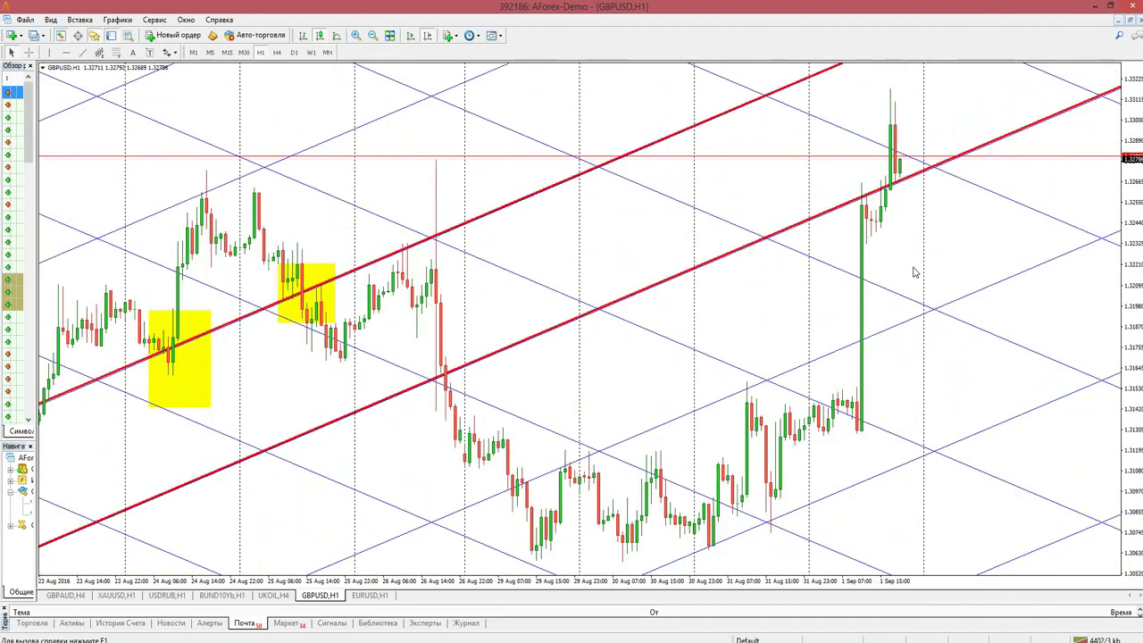
click(375, 35)
scroll(274, 262, up, 6)
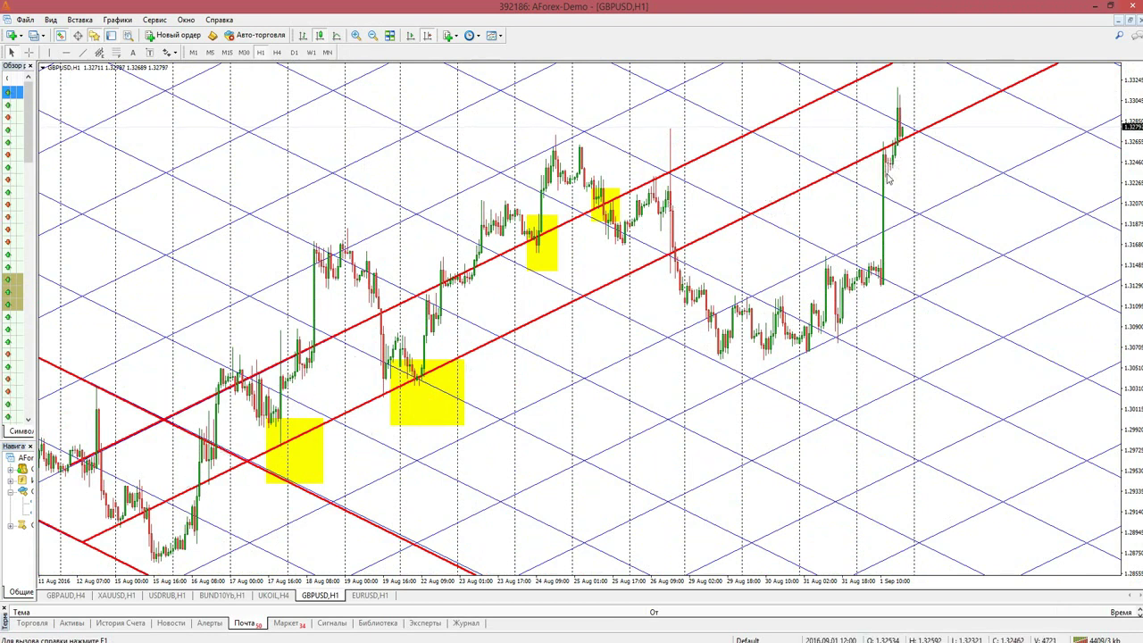
click(355, 35)
drag(232, 268, 666, 268)
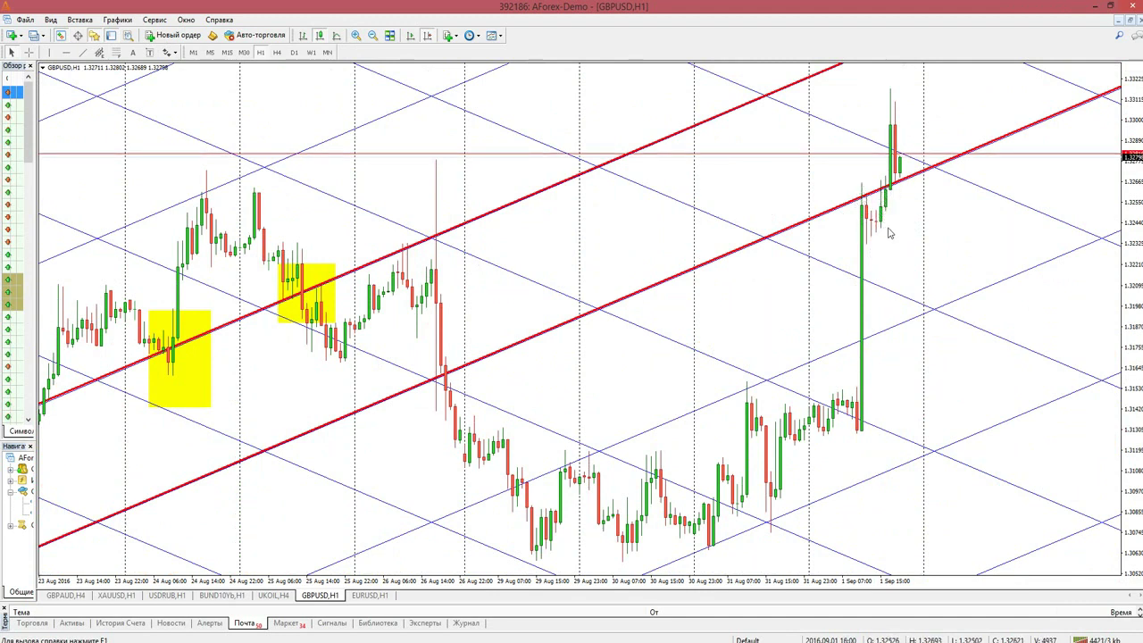
middle_click(866, 214)
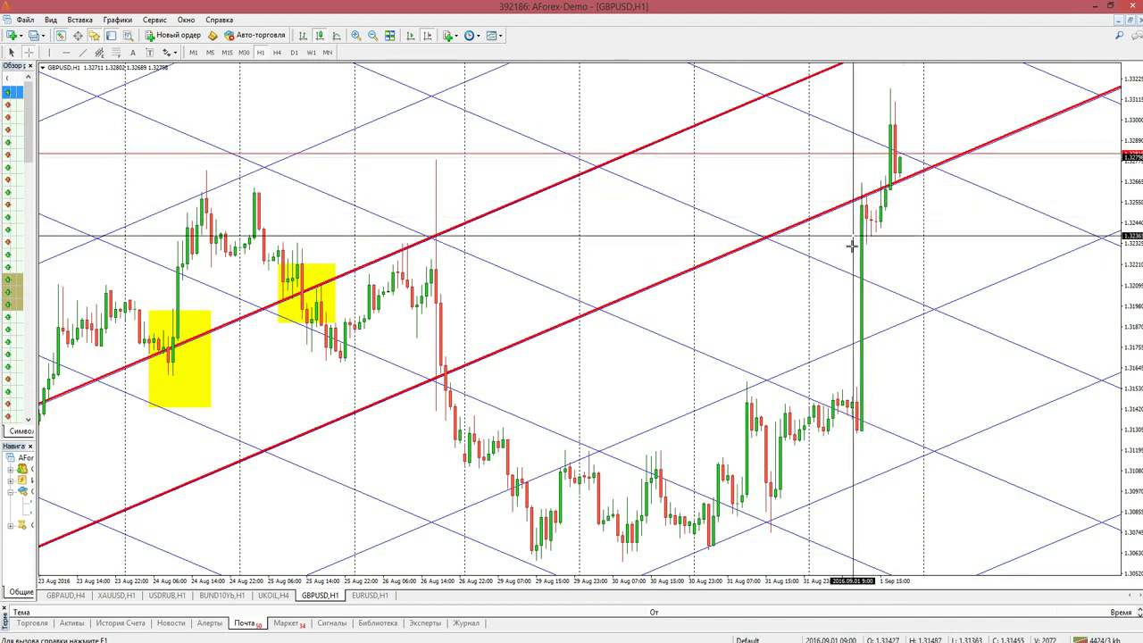
middle_click(877, 195)
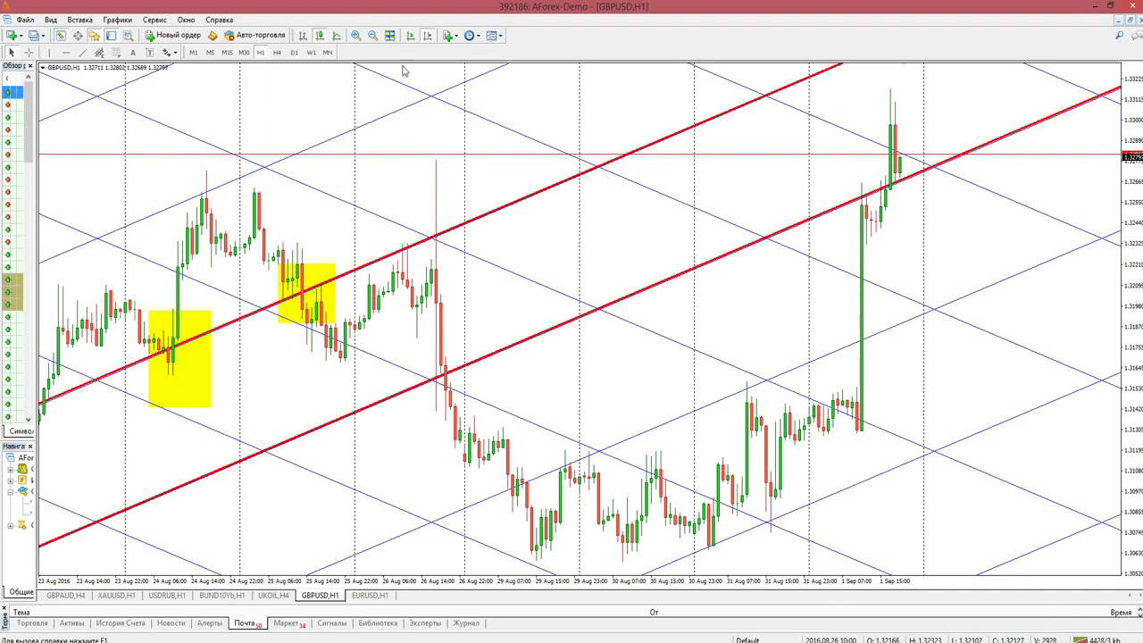
click(373, 34)
drag(459, 231, 410, 248)
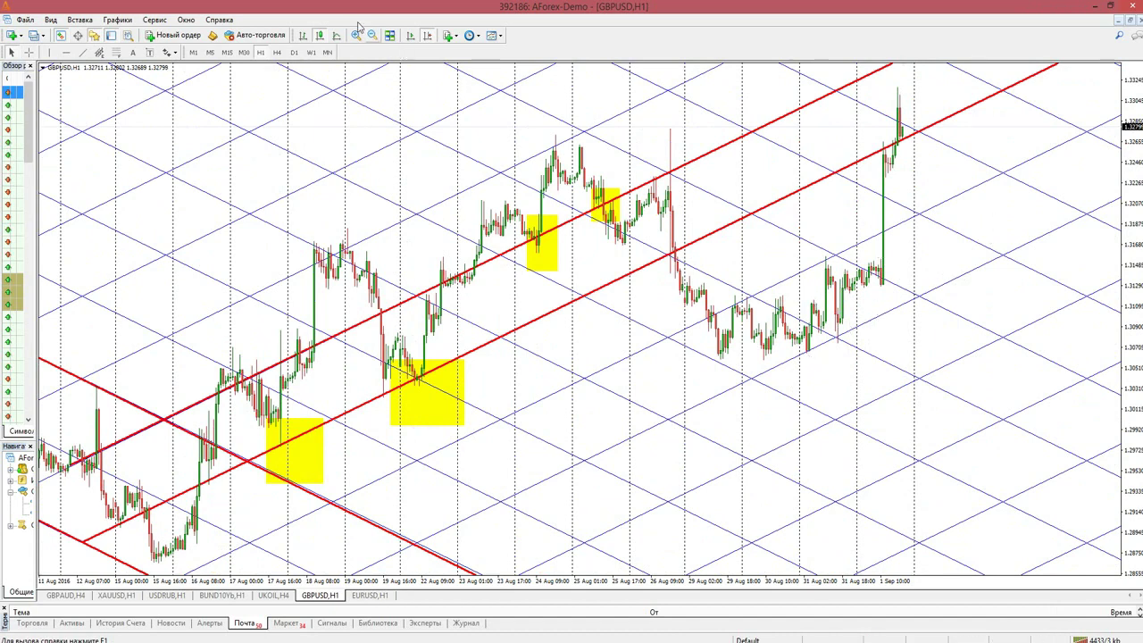
click(355, 34)
scroll(420, 321, down, 5)
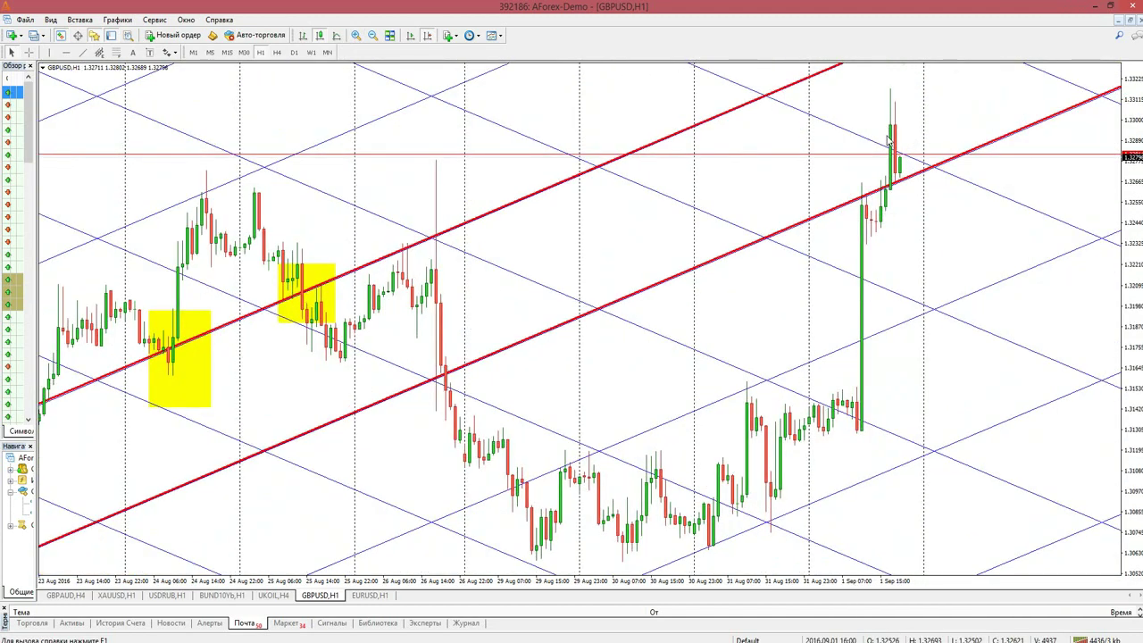
Draw two ascending trend lines along the GBPUSD grid, from about 1.3040 on 30 August and from about 1.3086 on 29 August.
click(374, 36)
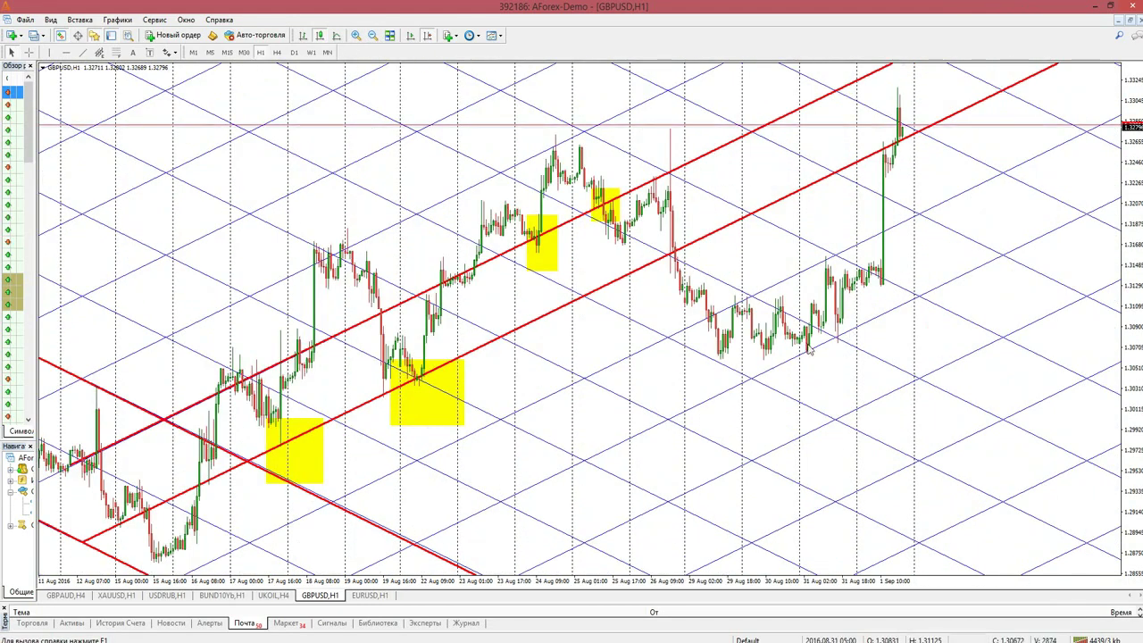
mouse_move(757, 379)
mouse_down()
mouse_move(854, 356)
mouse_move(915, 296)
mouse_up()
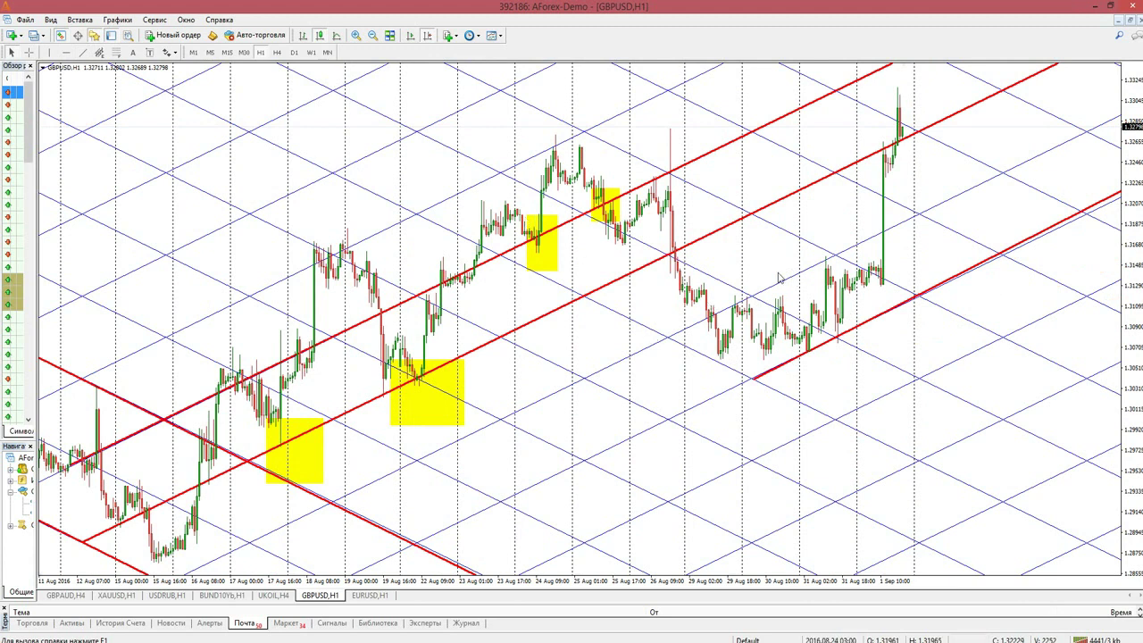
mouse_move(684, 331)
mouse_down()
mouse_move(884, 264)
mouse_move(925, 214)
mouse_up()
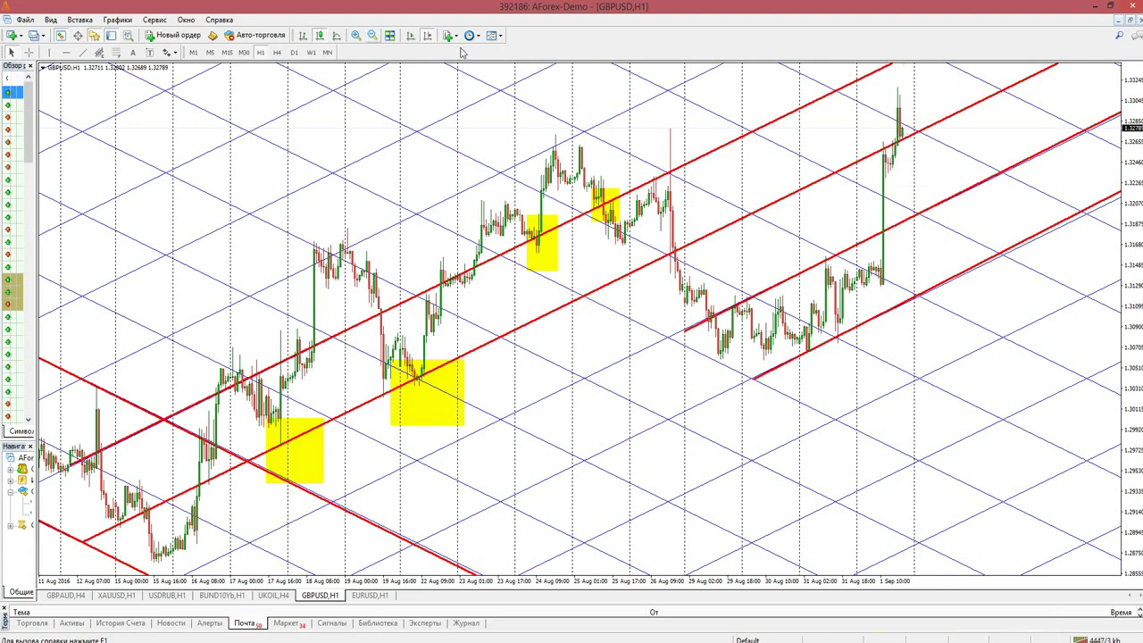
Inspect with the crosshair where the 1 September candles meet the red trend line above the two newly drawn ones.
click(355, 35)
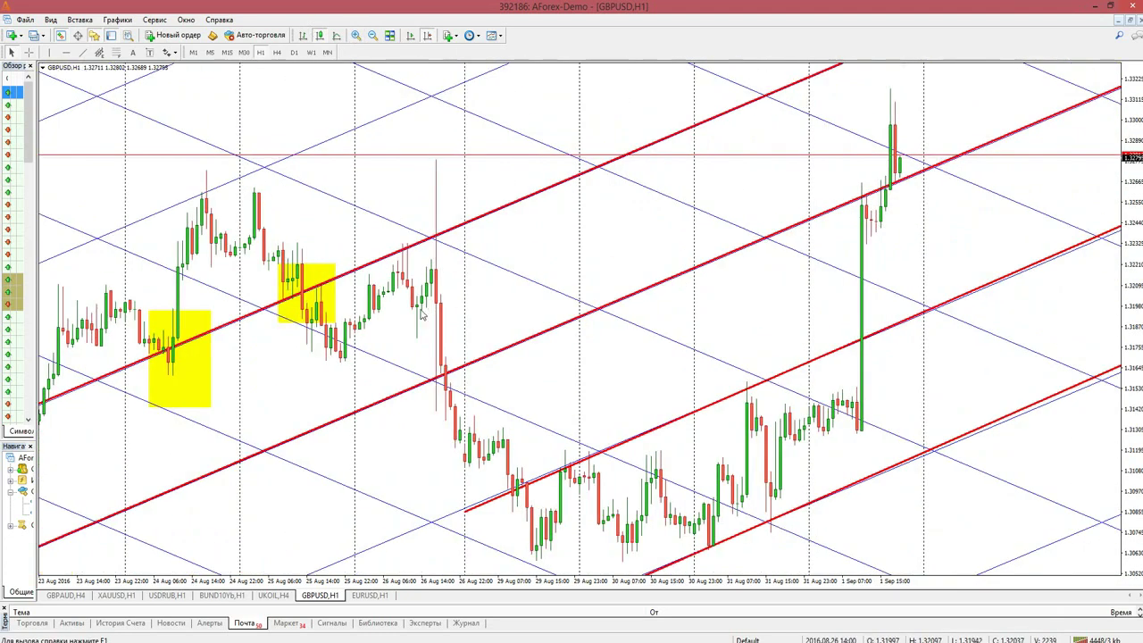
middle_click(834, 180)
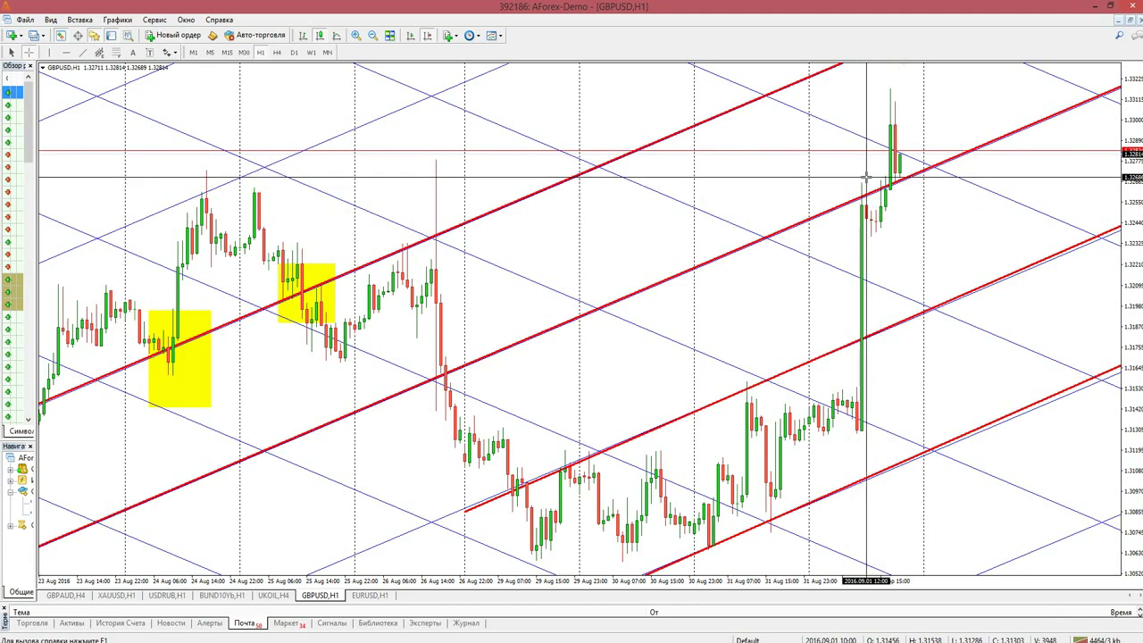
key(Escape)
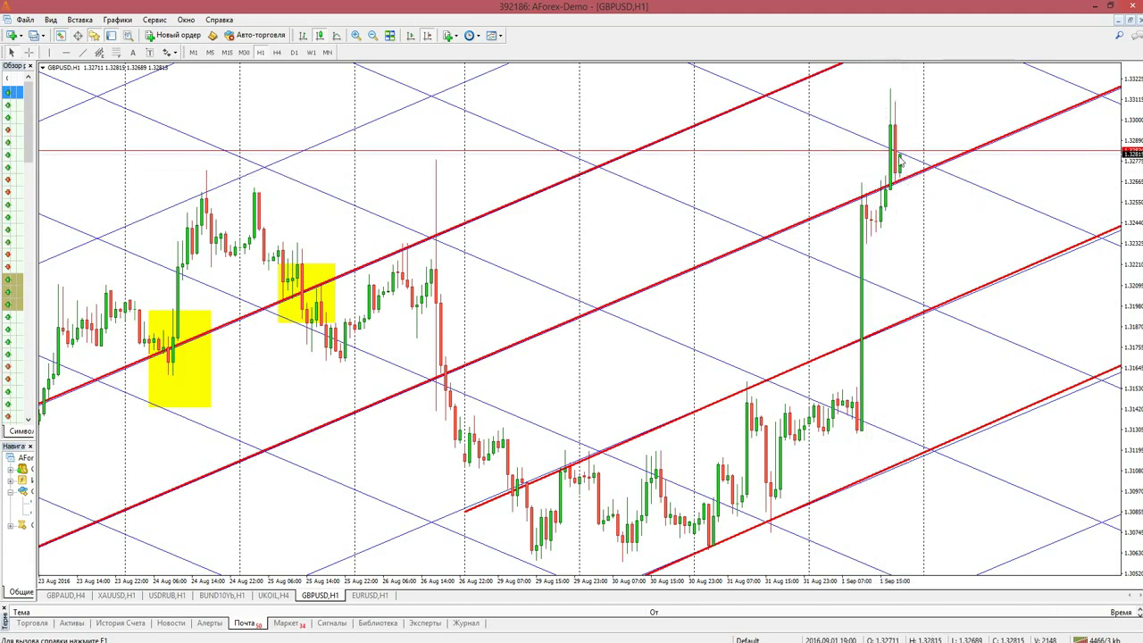
click(372, 35)
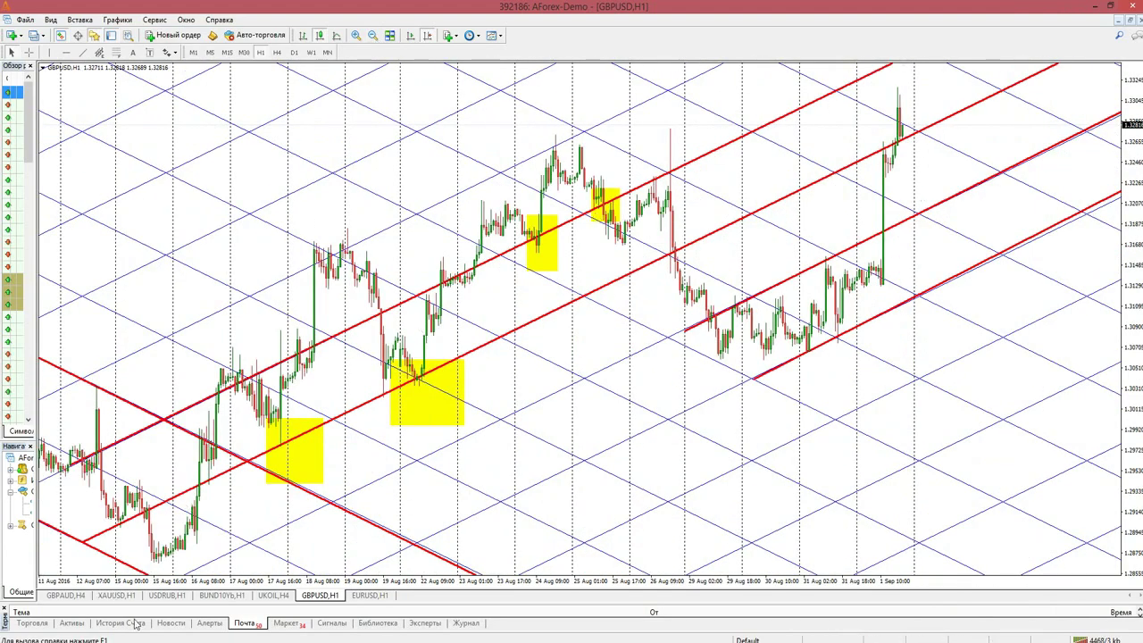
Switch to the WEBINAR.RU room to check the participants' chat, and return to the GBPUSD chart in the trading terminal.
key(alt+Tab)
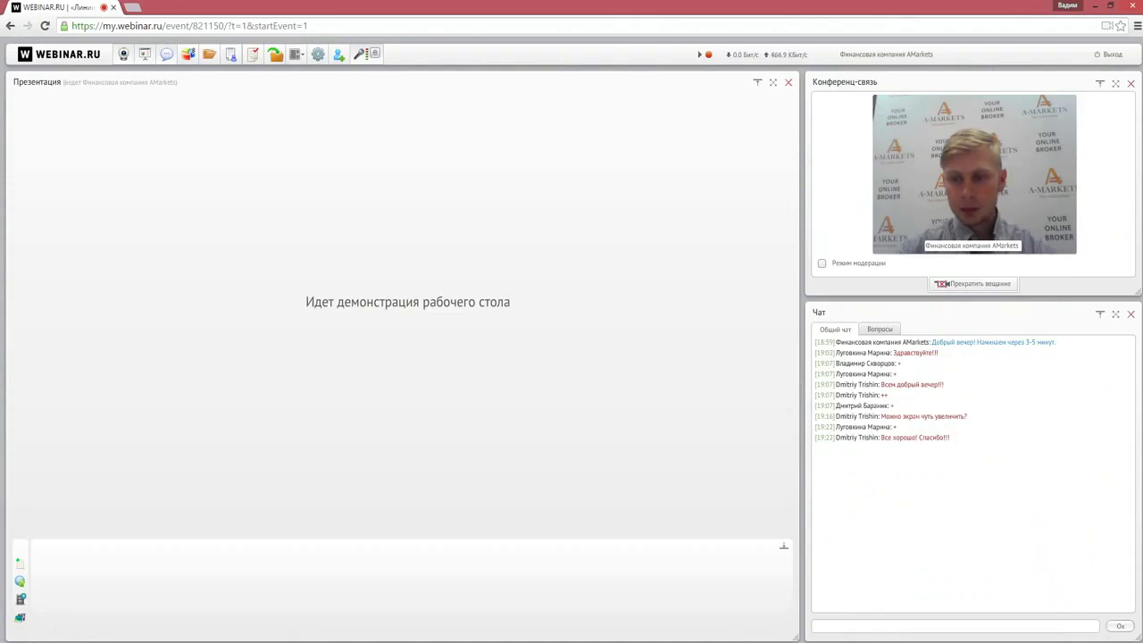
key(alt+Tab)
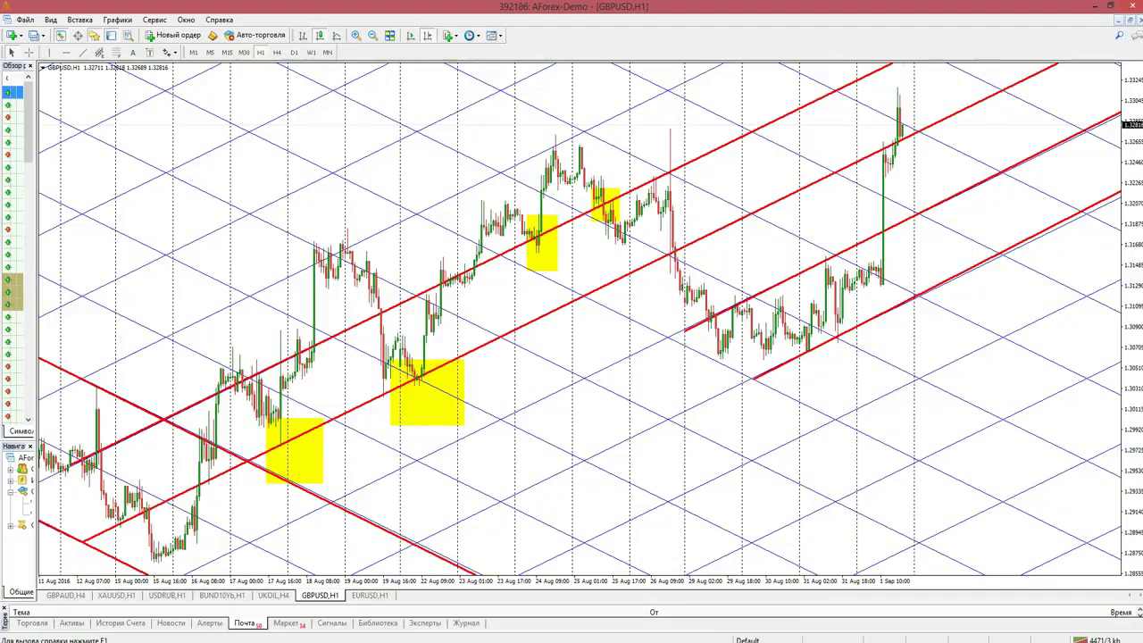
key(alt+Tab)
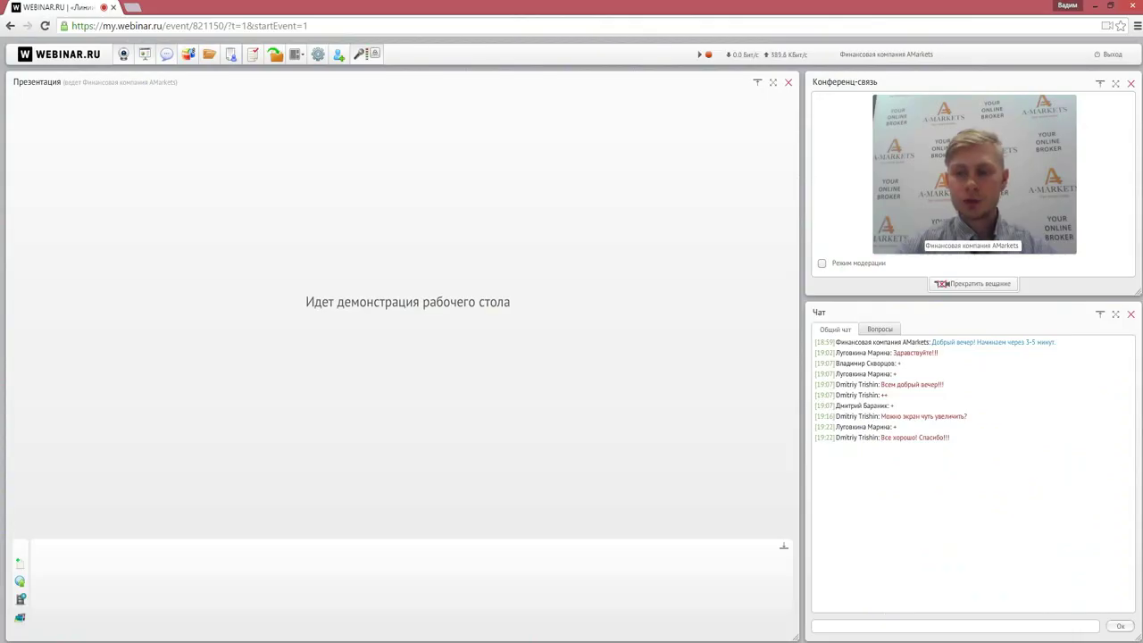
key(alt+Tab)
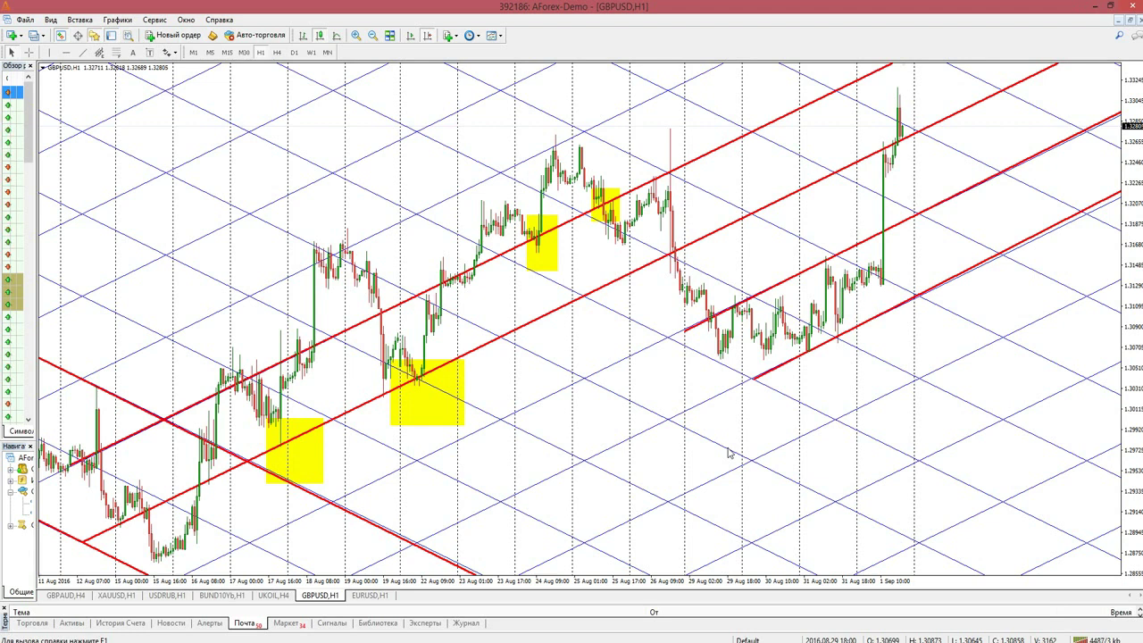
Open the EURUSD H1 chart and examine how its Gann grid fits the price swings from late July to 1 September.
click(375, 595)
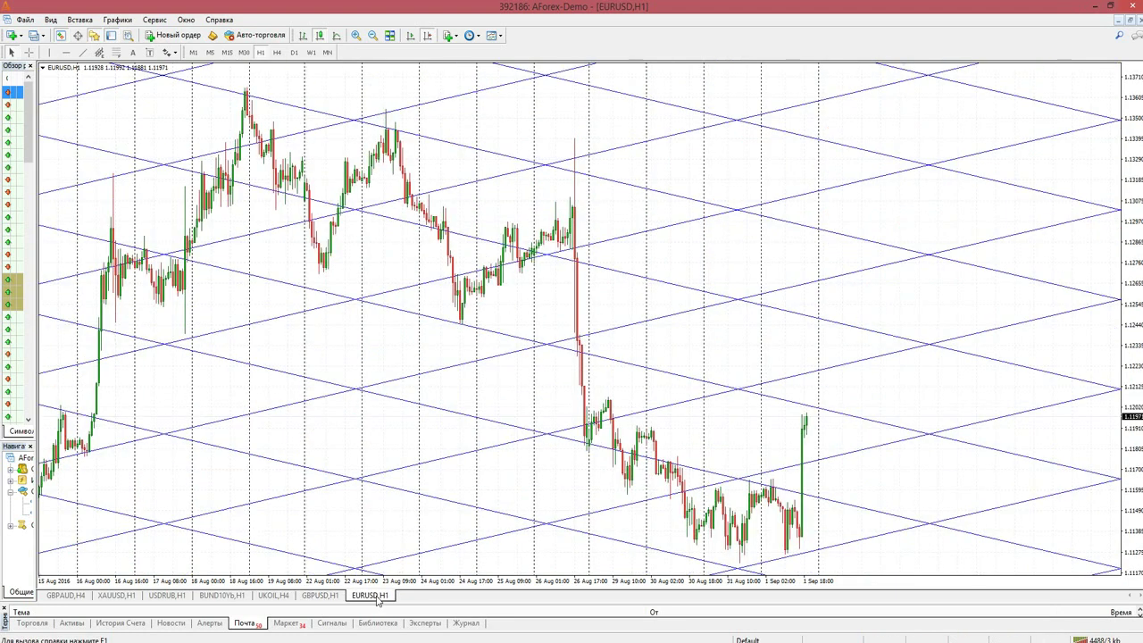
drag(342, 348, 585, 346)
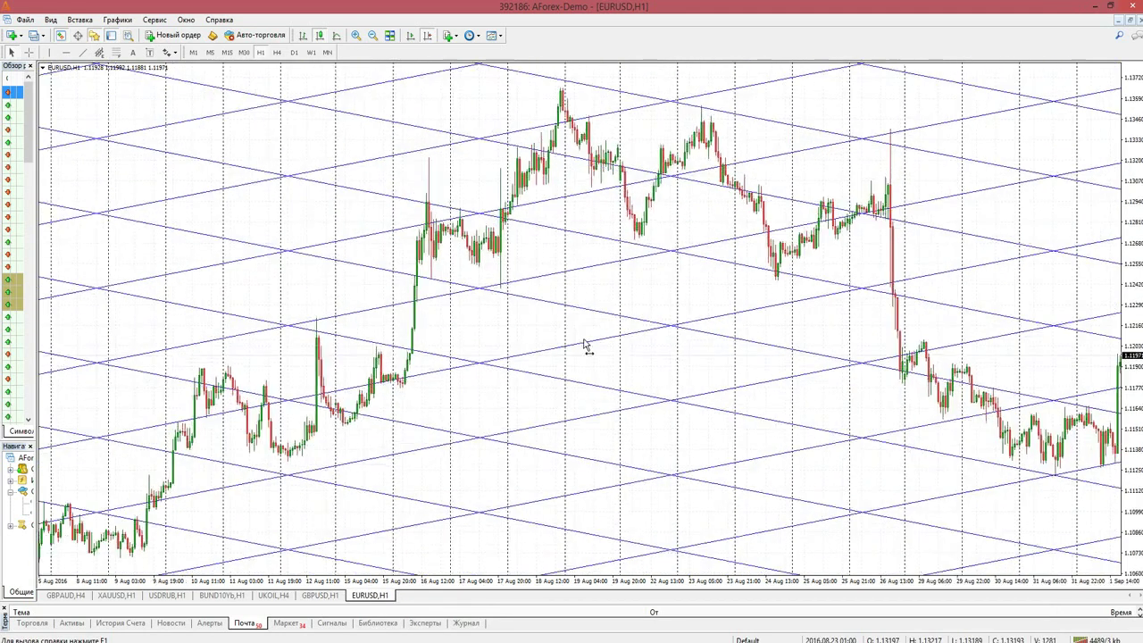
click(373, 36)
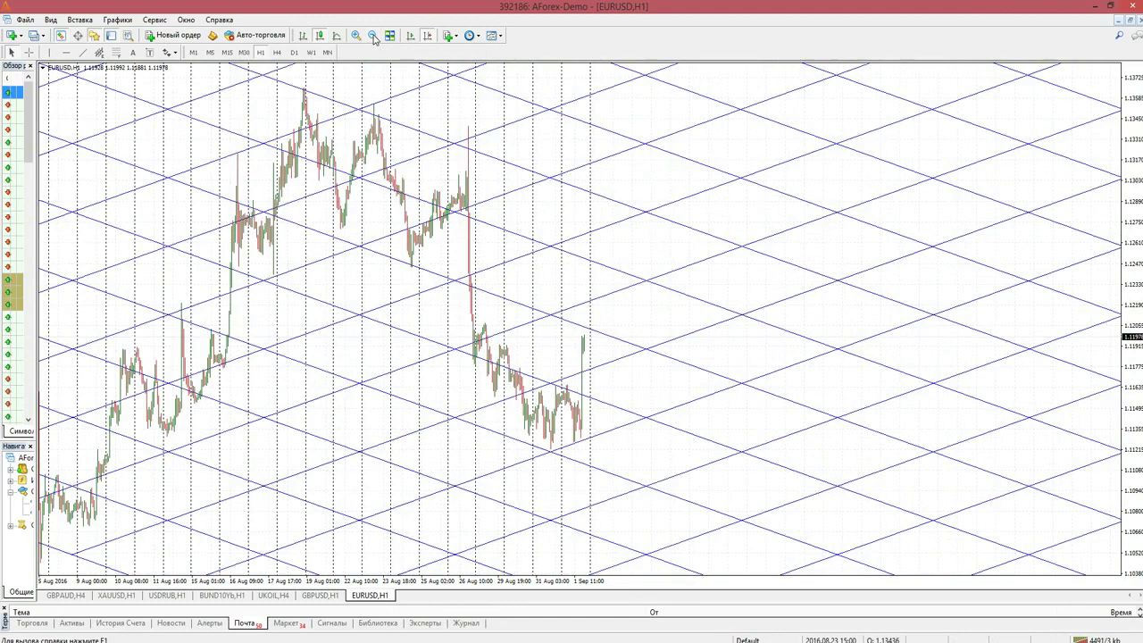
drag(384, 350, 332, 295)
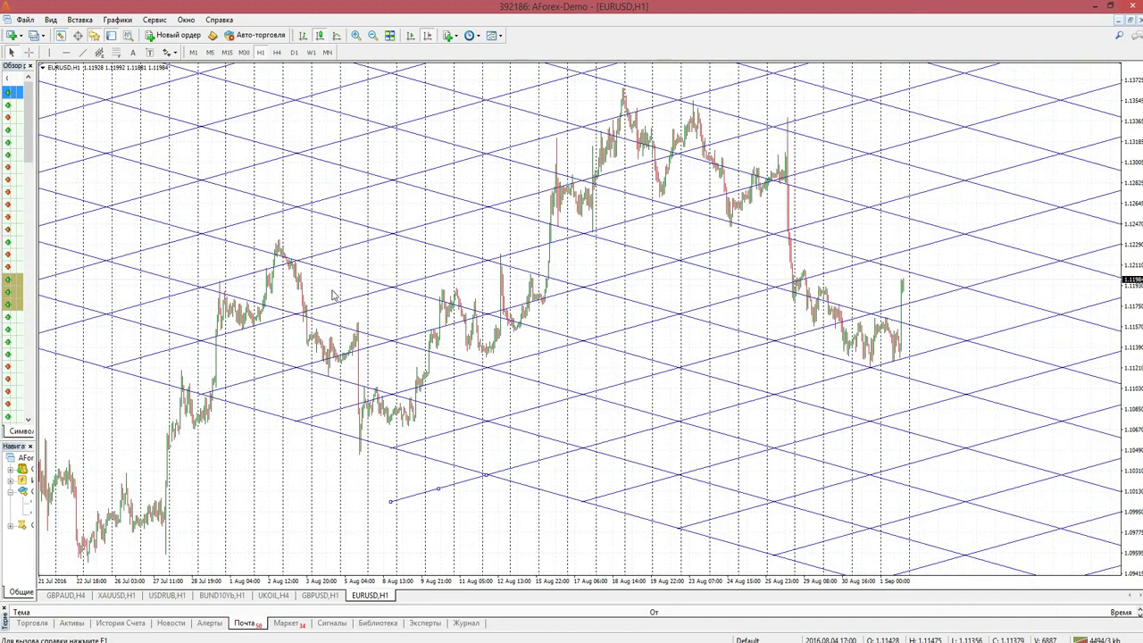
drag(332, 296, 352, 477)
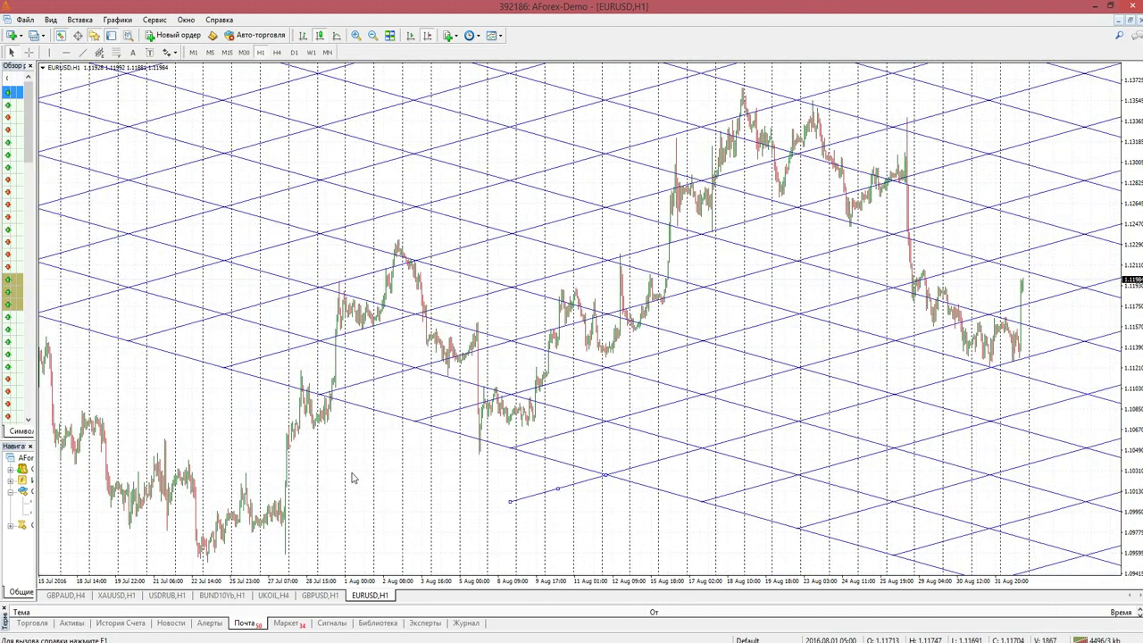
drag(399, 483, 337, 487)
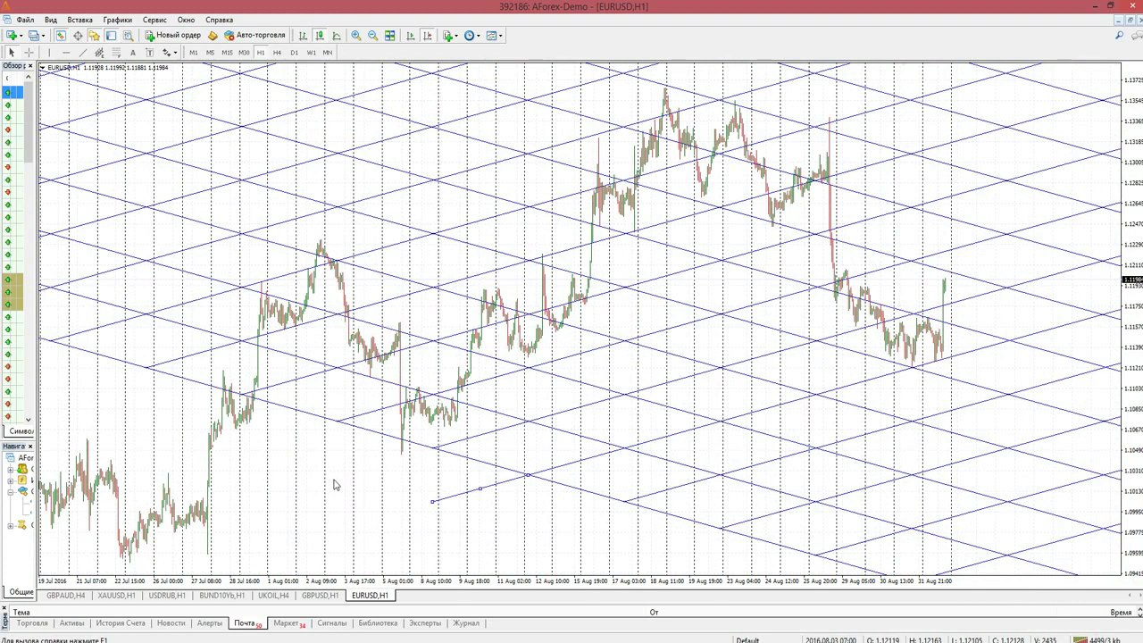
click(356, 35)
drag(764, 460, 368, 458)
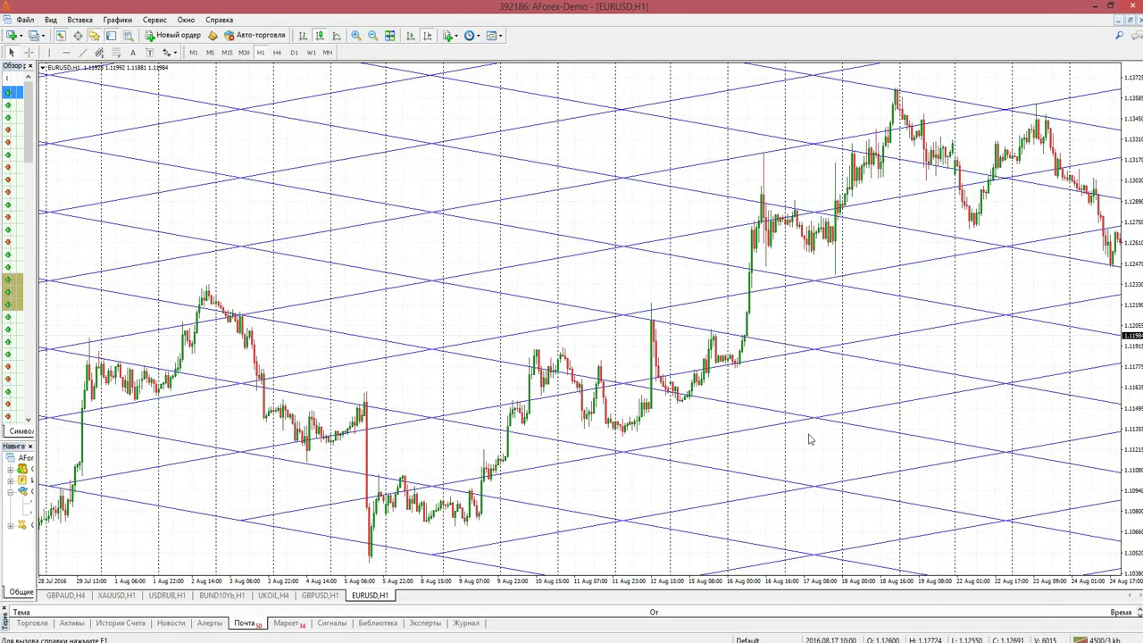
drag(279, 547, 429, 539)
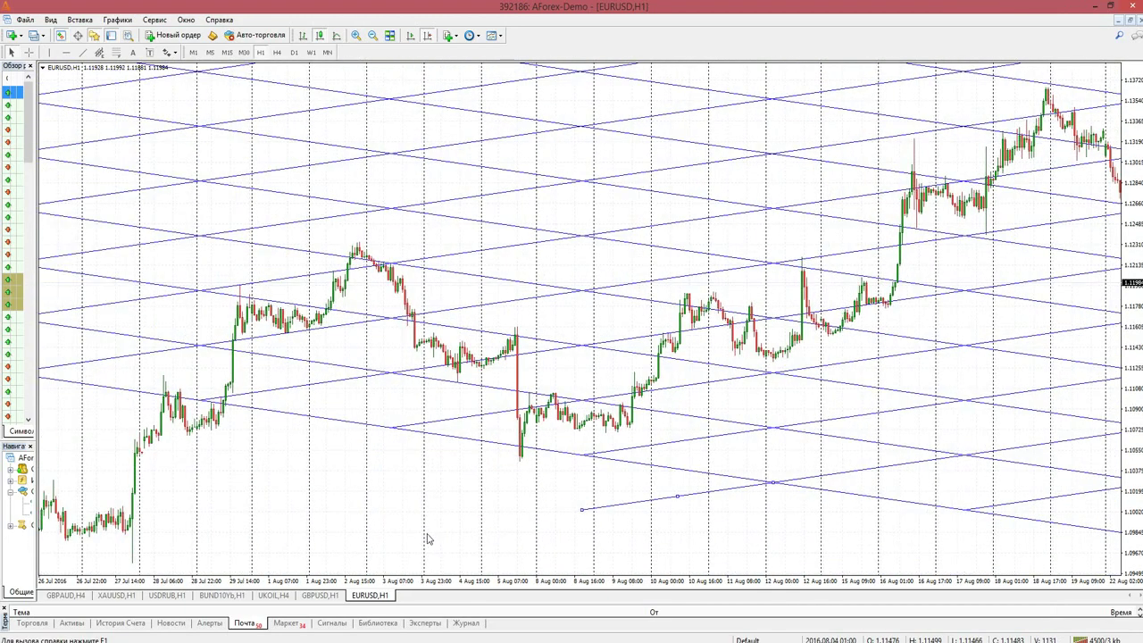
Refit the EURUSD Gann grid to larger, steeper cells and draw an ascending trend line from about 1.1125 on 11 August.
drag(678, 496, 572, 472)
mouse_move(476, 485)
mouse_down()
mouse_move(492, 505)
mouse_move(492, 458)
mouse_move(491, 501)
mouse_up()
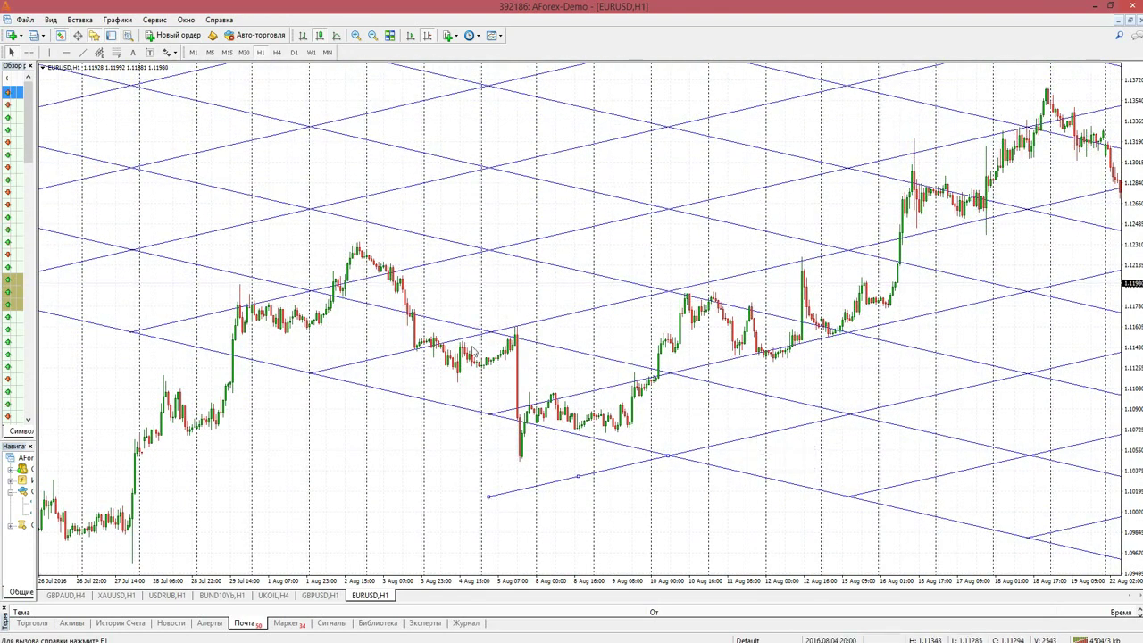
click(82, 52)
drag(757, 366, 914, 331)
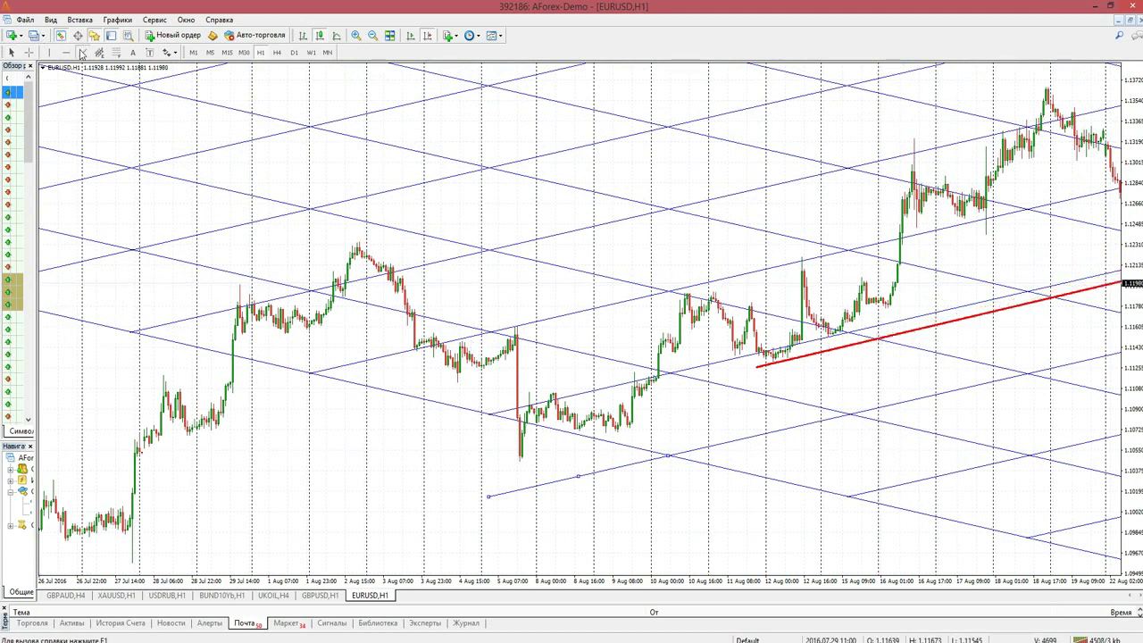
Draw one ascending trend line from about 1.1143 and two descending ones from about 1.1171 and 1.1114, all starting on 3 August.
drag(416, 355, 904, 244)
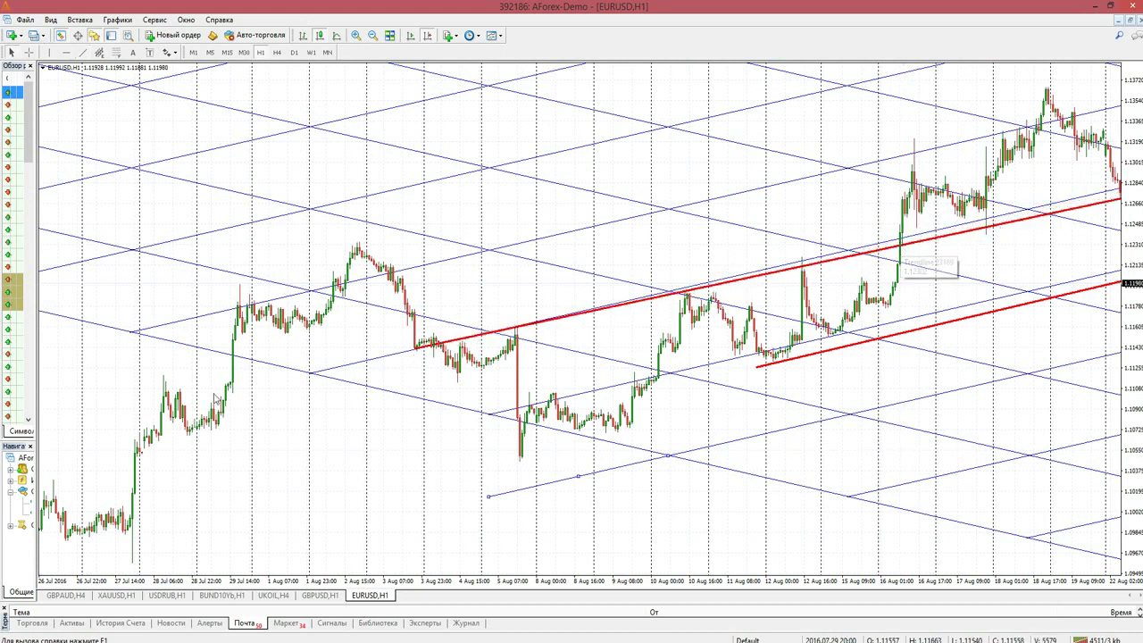
click(81, 51)
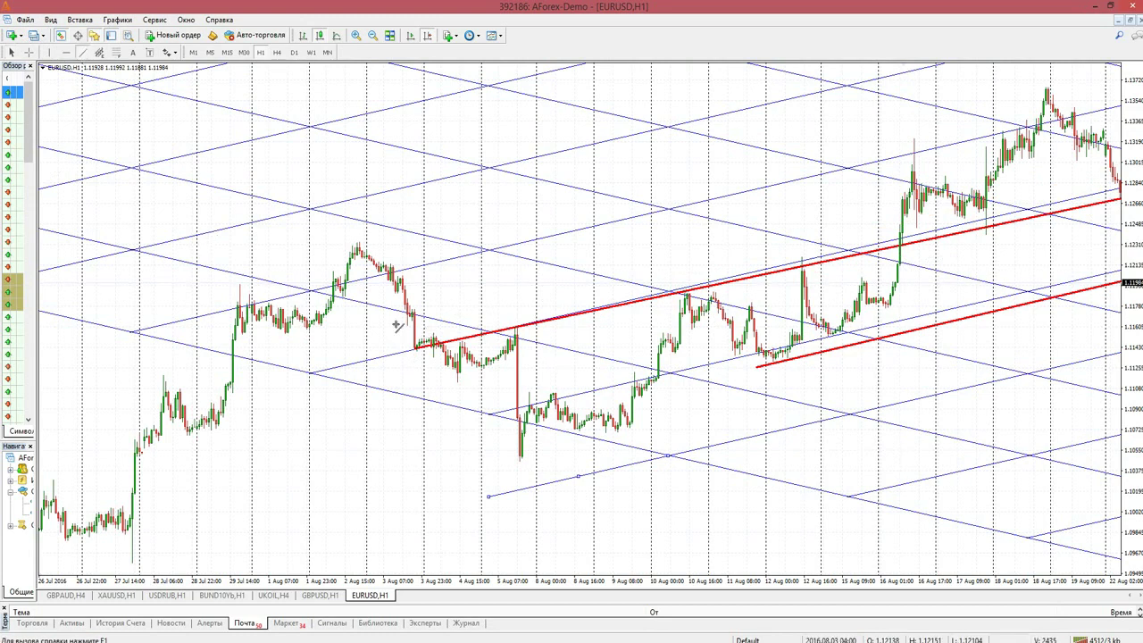
drag(413, 315, 755, 399)
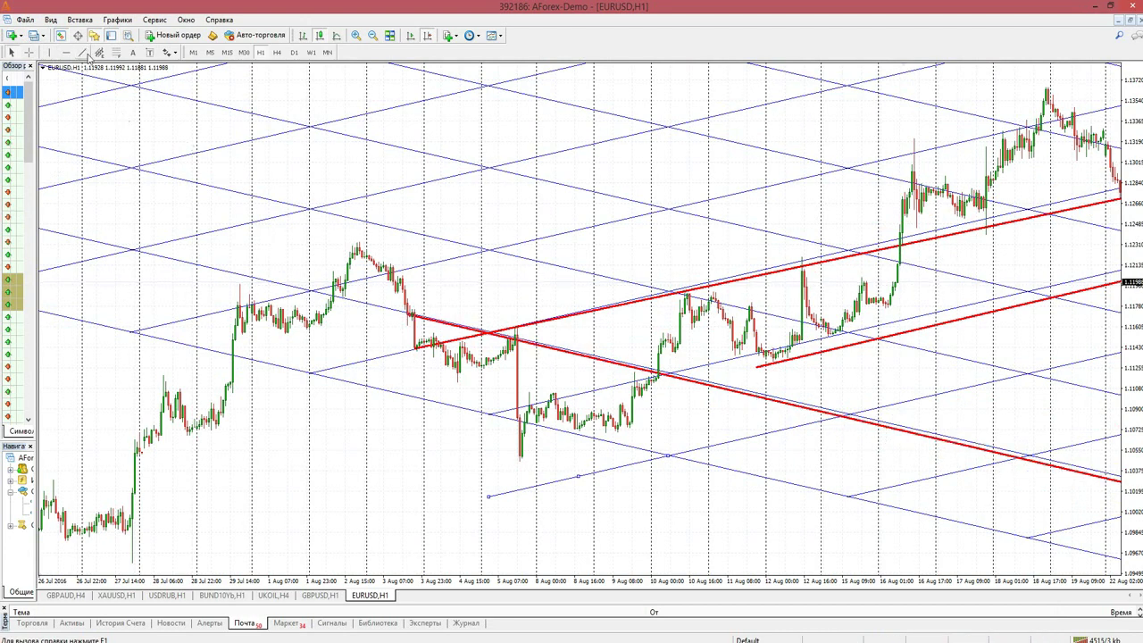
drag(384, 381, 566, 474)
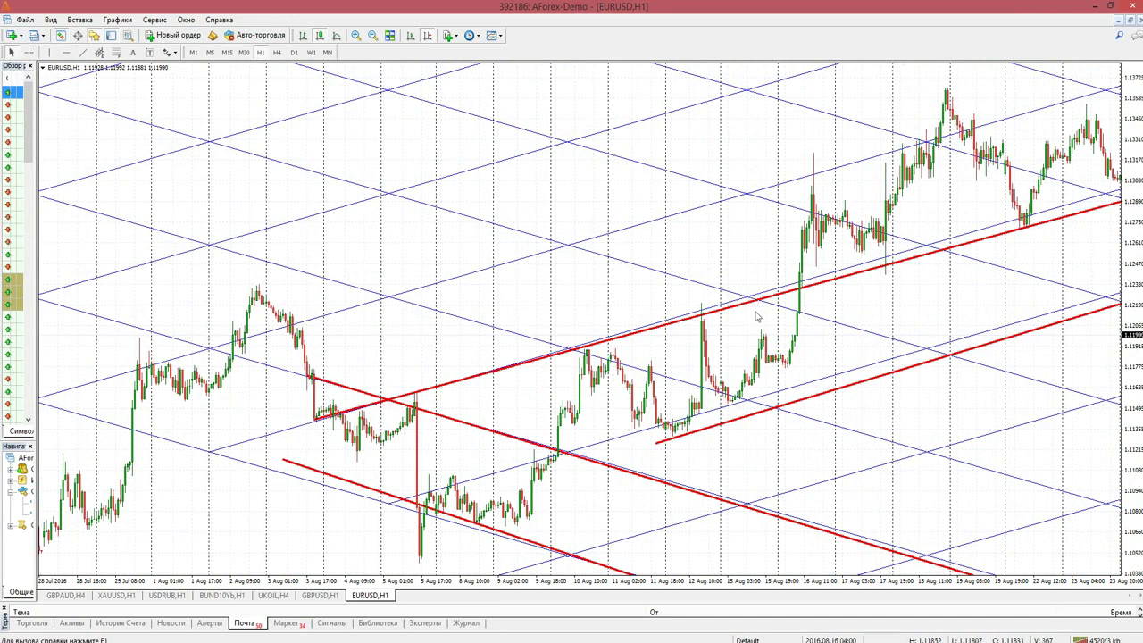
Delete the three trend lines starting on 3 August from the chart's object list.
drag(862, 345, 821, 340)
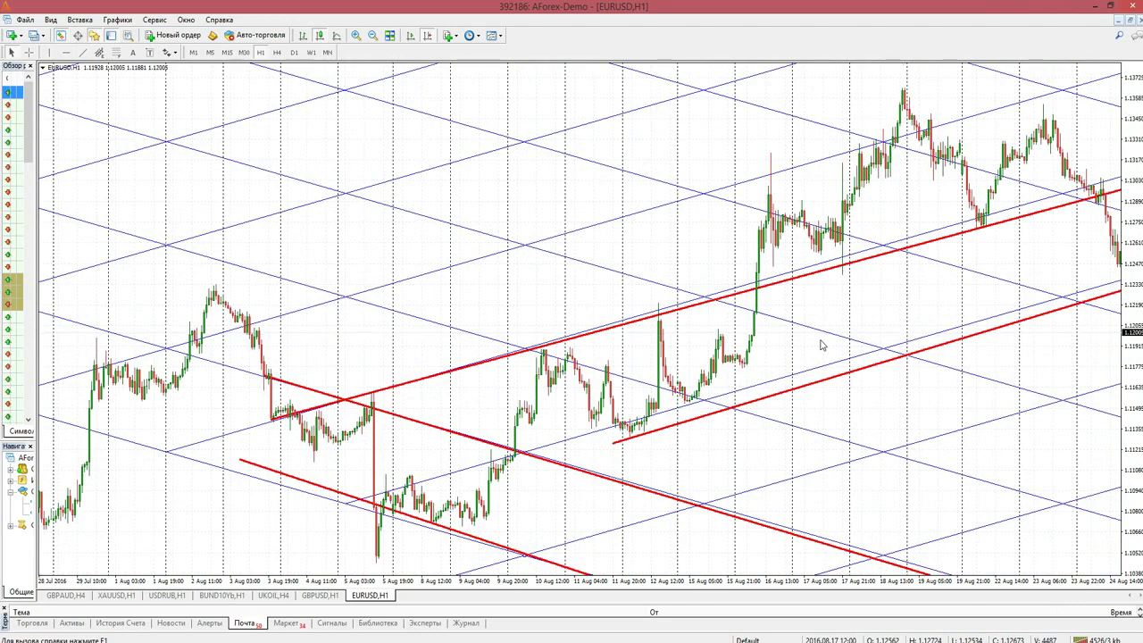
drag(803, 348, 550, 361)
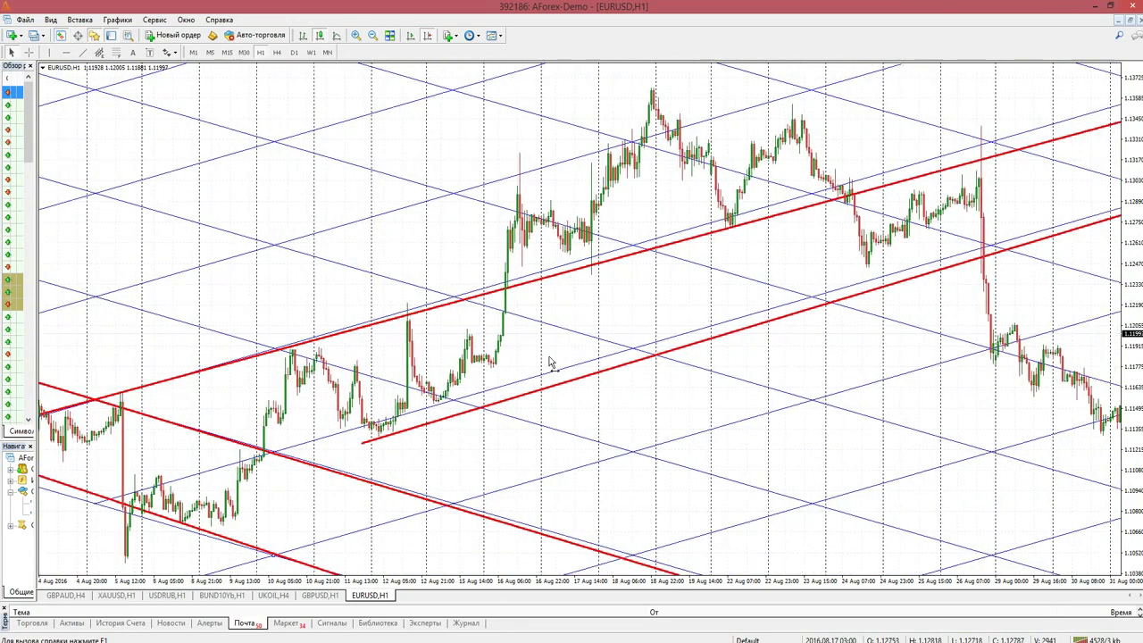
right_click(412, 217)
click(465, 285)
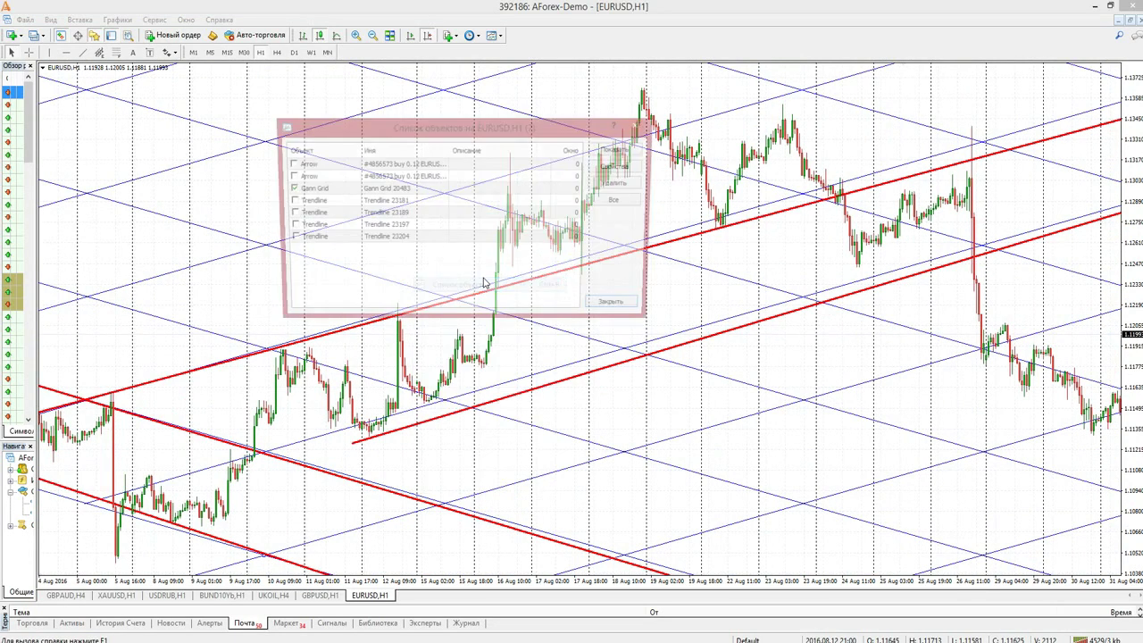
click(404, 238)
click(626, 184)
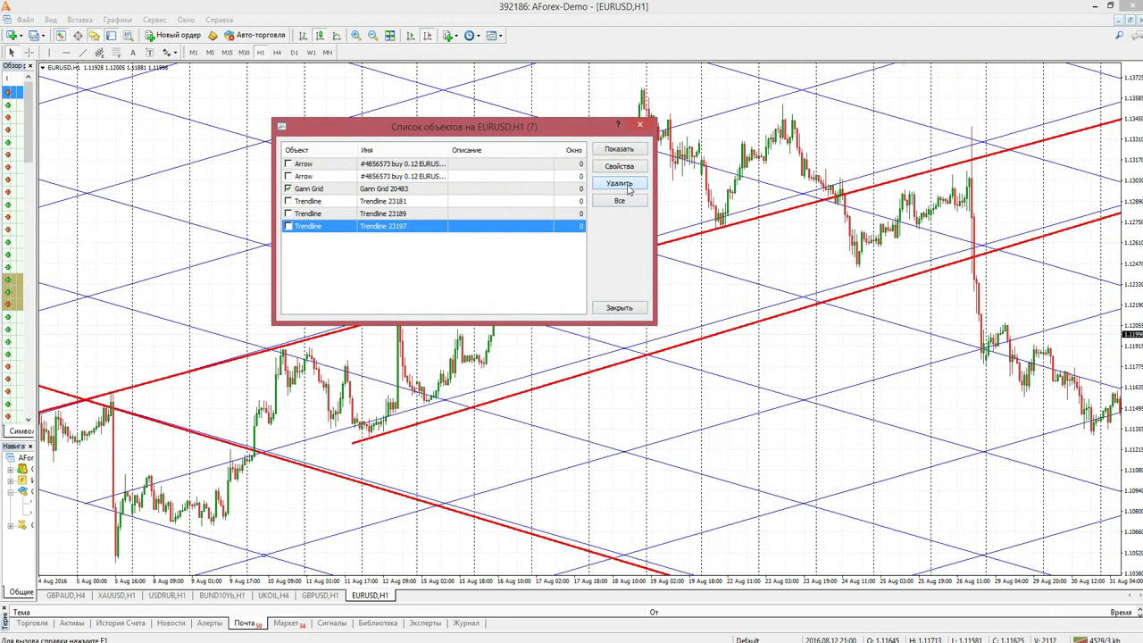
click(627, 187)
click(627, 188)
click(640, 125)
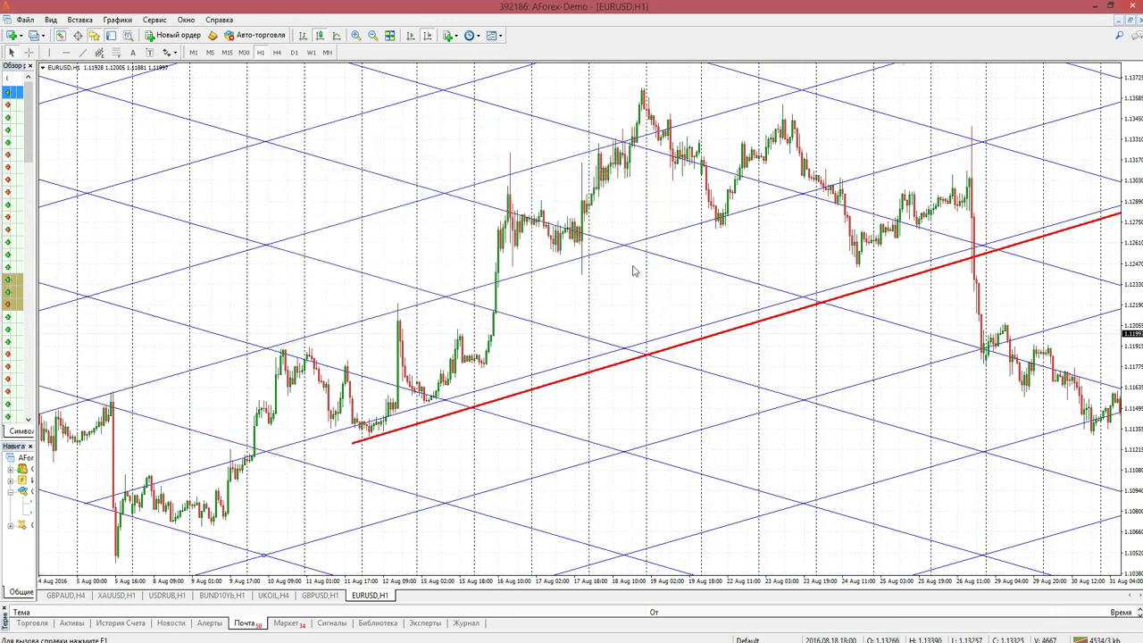
Reshape the Gann grid into smaller, steeper cells by moving its base segment just below the early-August lows.
drag(684, 403, 628, 404)
scroll(676, 387, up, 2)
drag(676, 386, 490, 401)
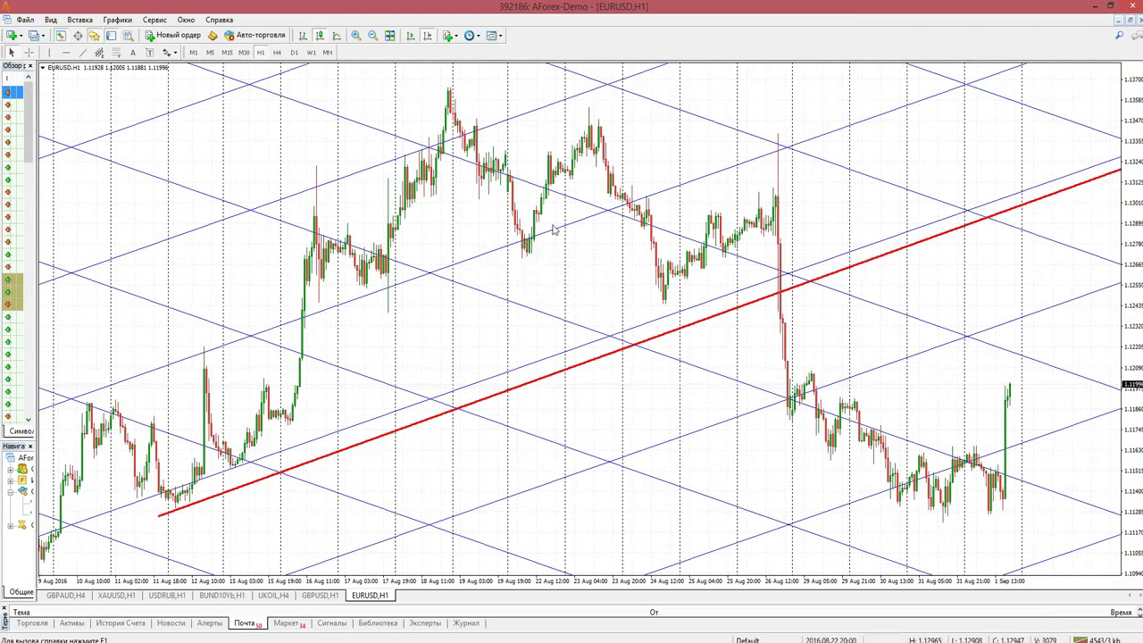
drag(809, 467, 616, 452)
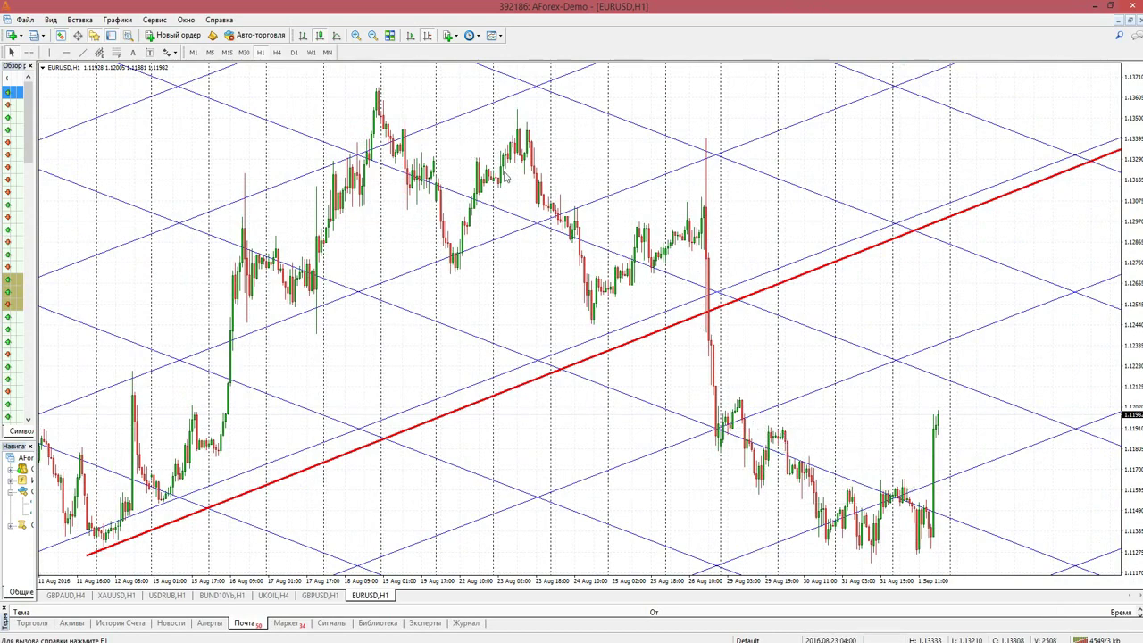
click(373, 35)
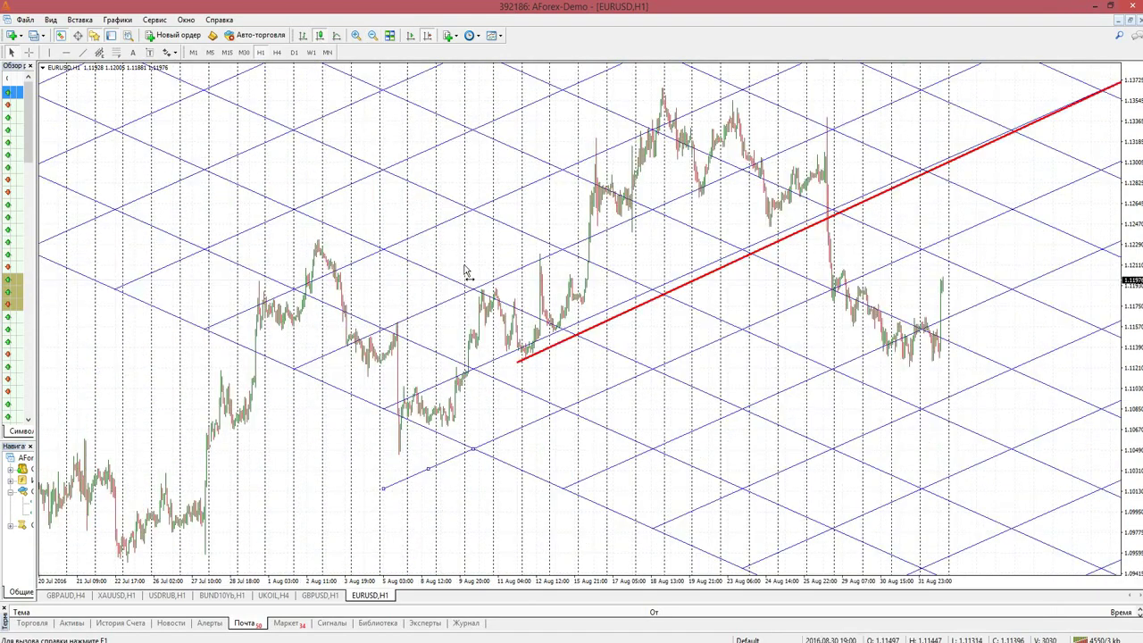
drag(465, 272, 425, 273)
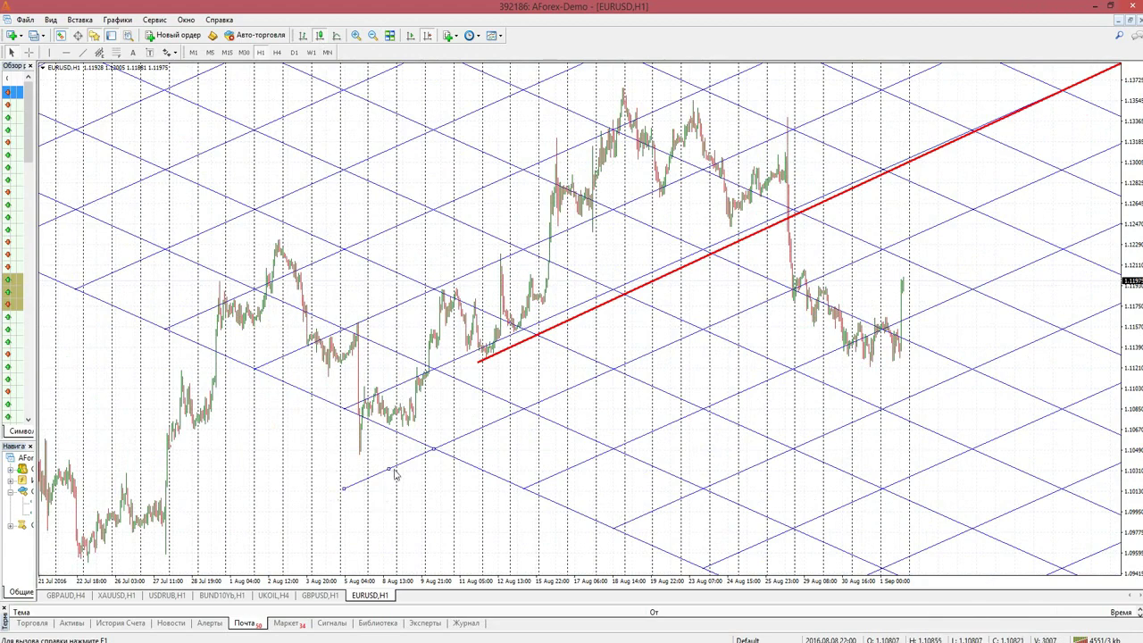
drag(394, 474, 404, 445)
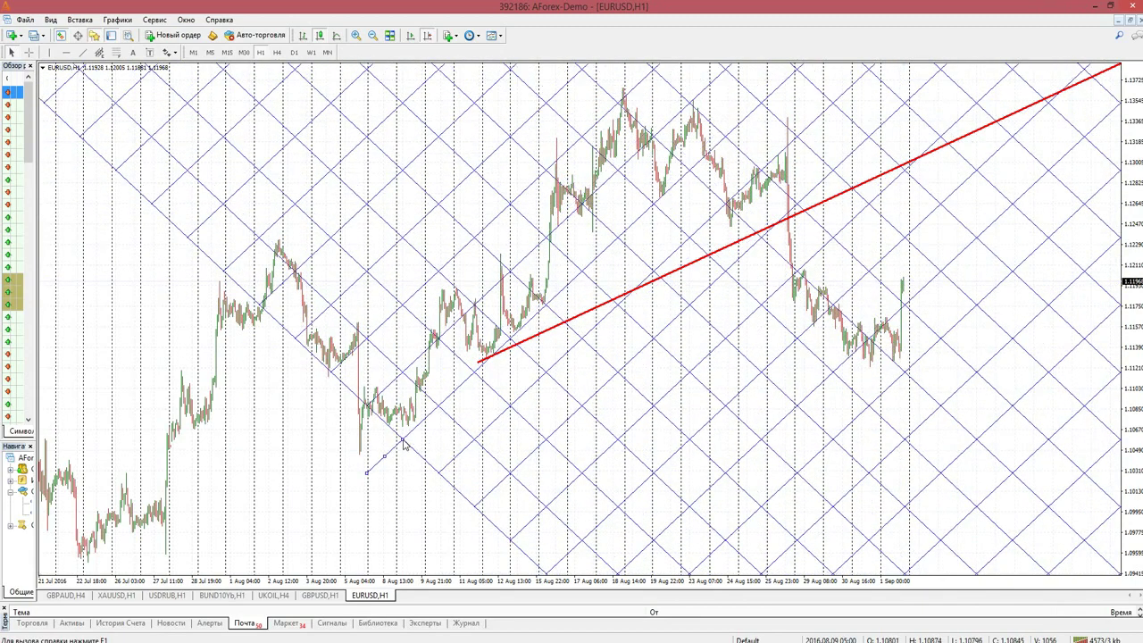
Draw a steeper ascending trend line along the grid from about 1.1116 on 11 August through the 19 August low.
click(357, 34)
drag(589, 420, 230, 485)
drag(724, 402, 569, 487)
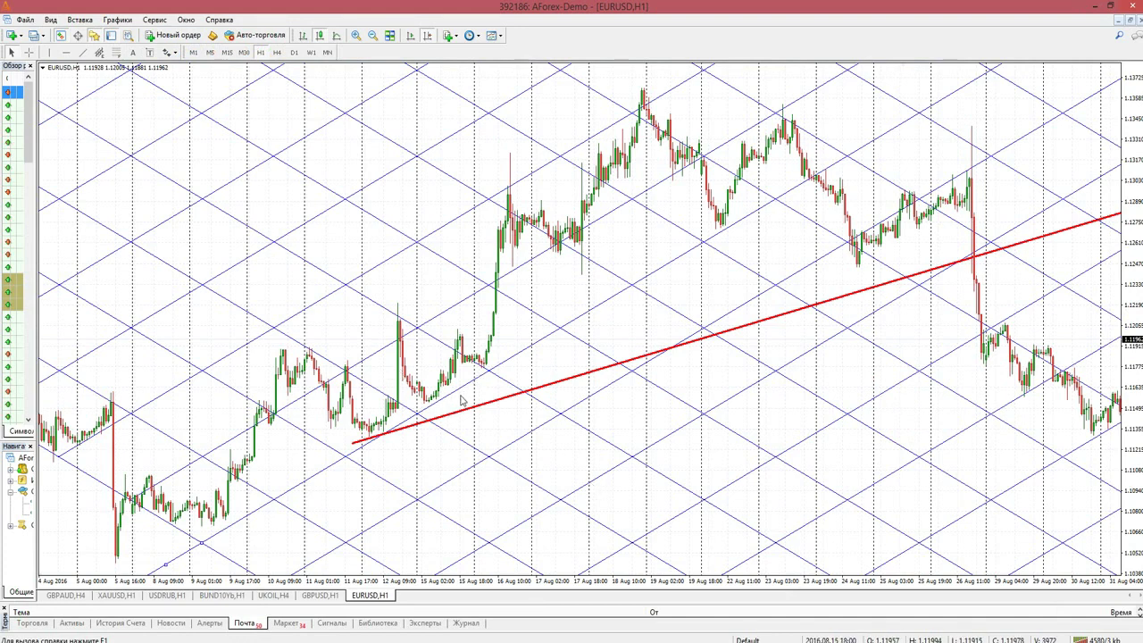
click(82, 52)
drag(350, 456, 545, 337)
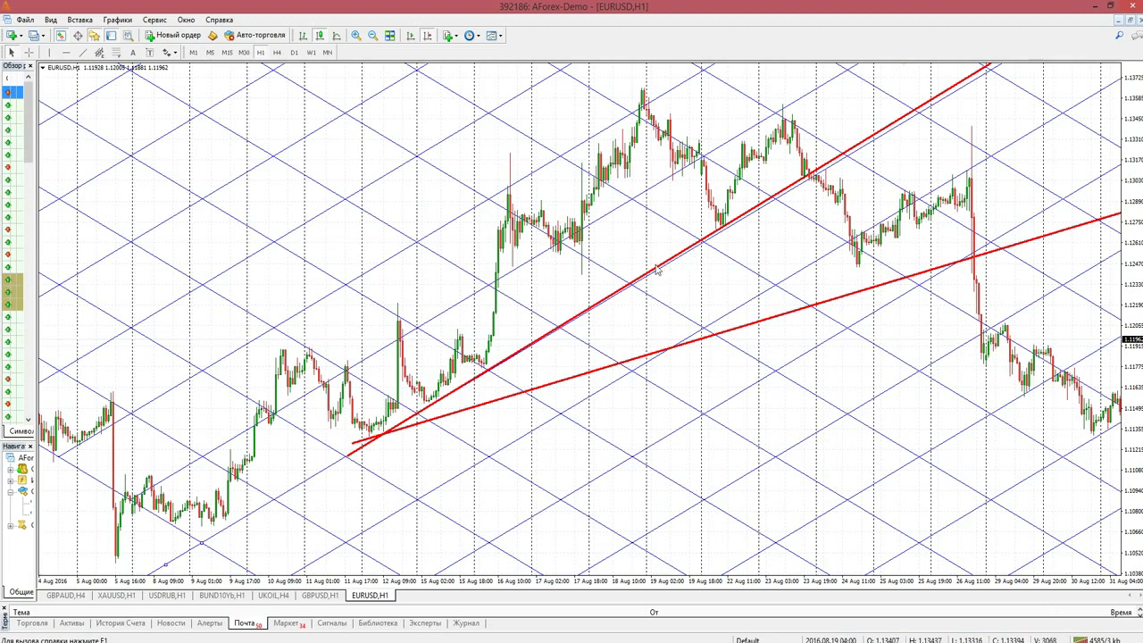
Stretch the Gann grid's base segment slightly to widen its cells and refit them to the August price swings.
drag(679, 388, 528, 403)
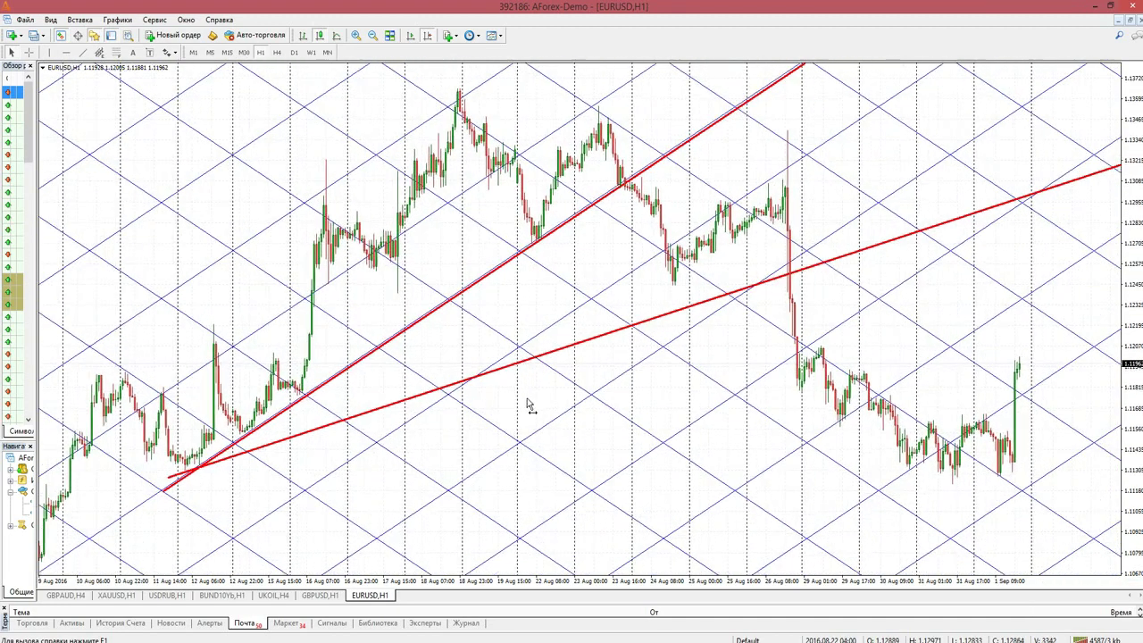
click(372, 35)
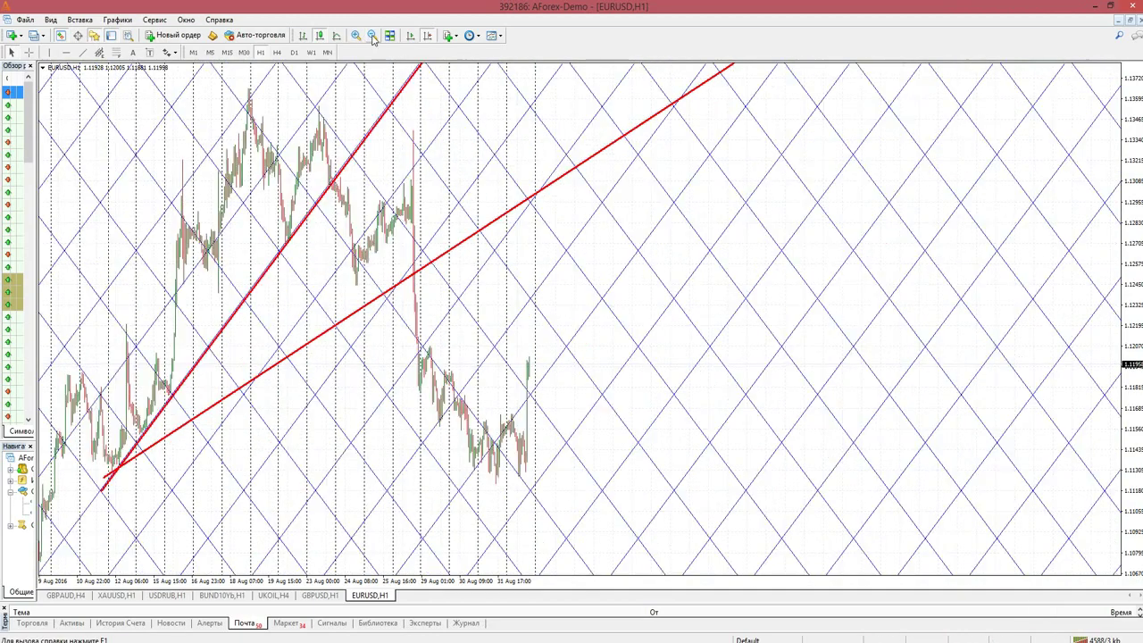
scroll(409, 331, up, 5)
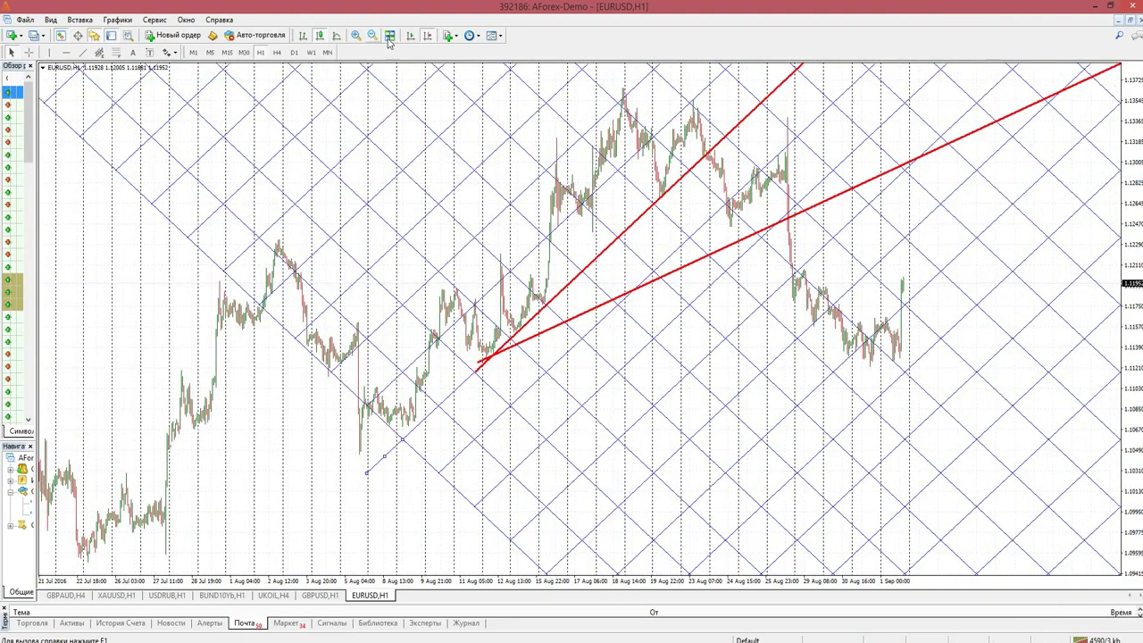
click(356, 36)
scroll(585, 359, down, 5)
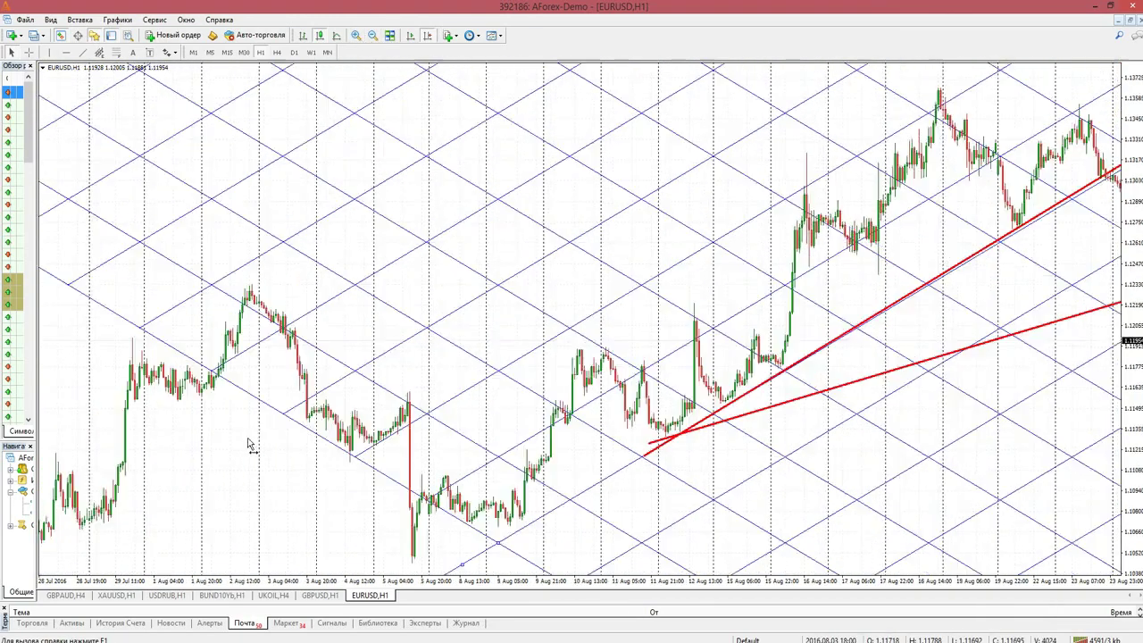
mouse_move(443, 537)
mouse_down()
mouse_move(549, 313)
mouse_move(950, 250)
mouse_move(546, 466)
mouse_move(513, 506)
mouse_move(557, 503)
mouse_move(527, 521)
mouse_move(457, 539)
mouse_up()
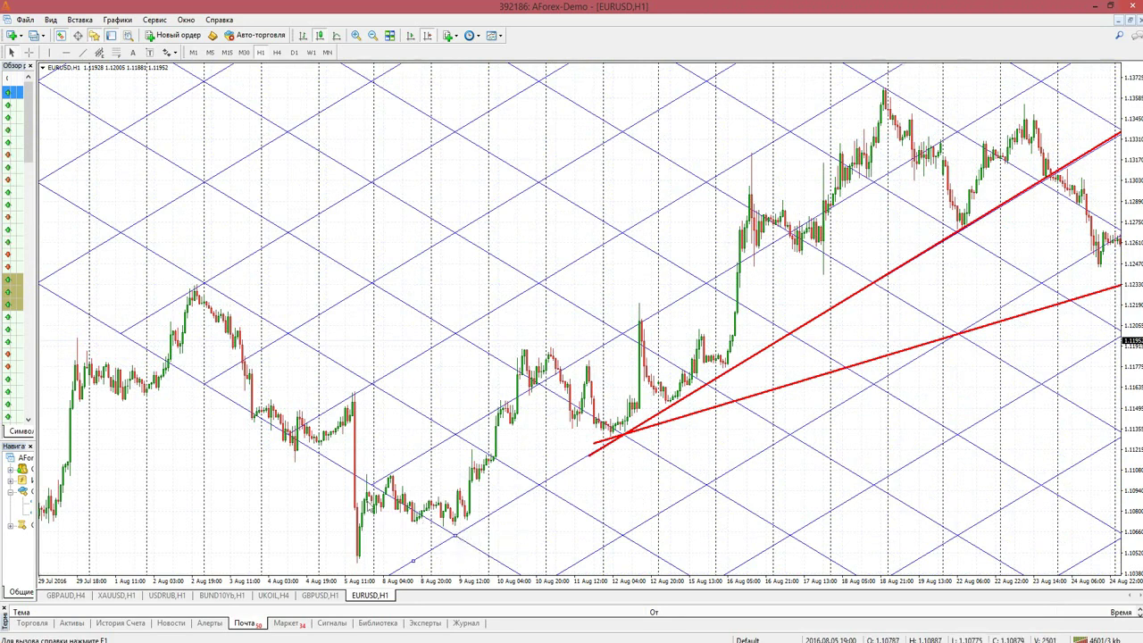
Mark the grid intersection at the 26 August peak with a rectangle from about 1.1296 to 1.1317.
drag(694, 226, 163, 230)
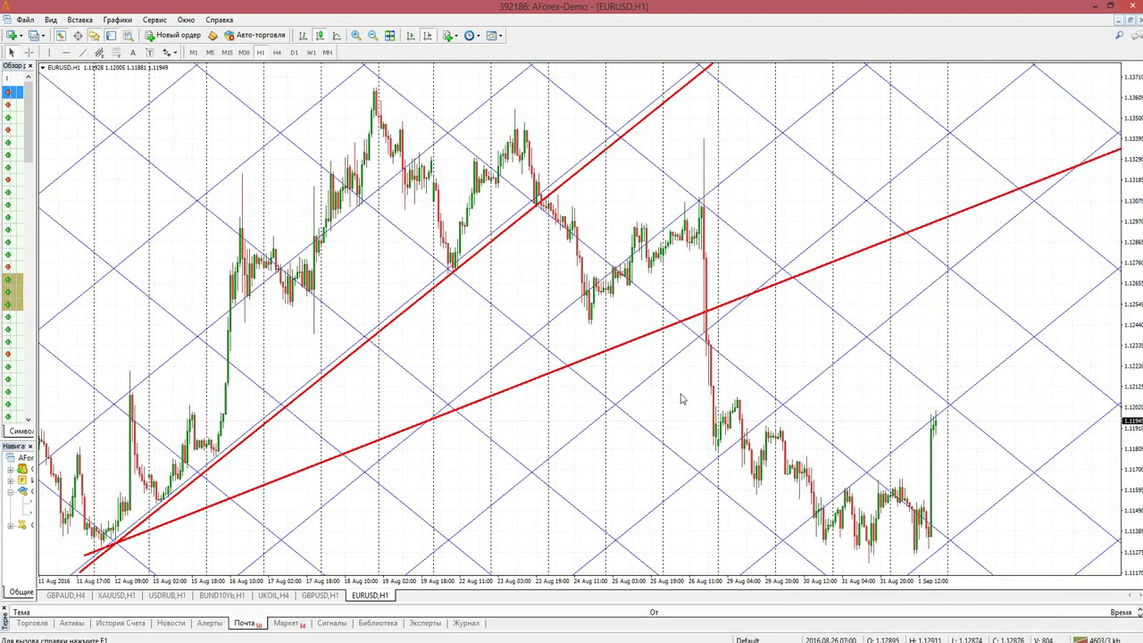
drag(681, 399, 637, 400)
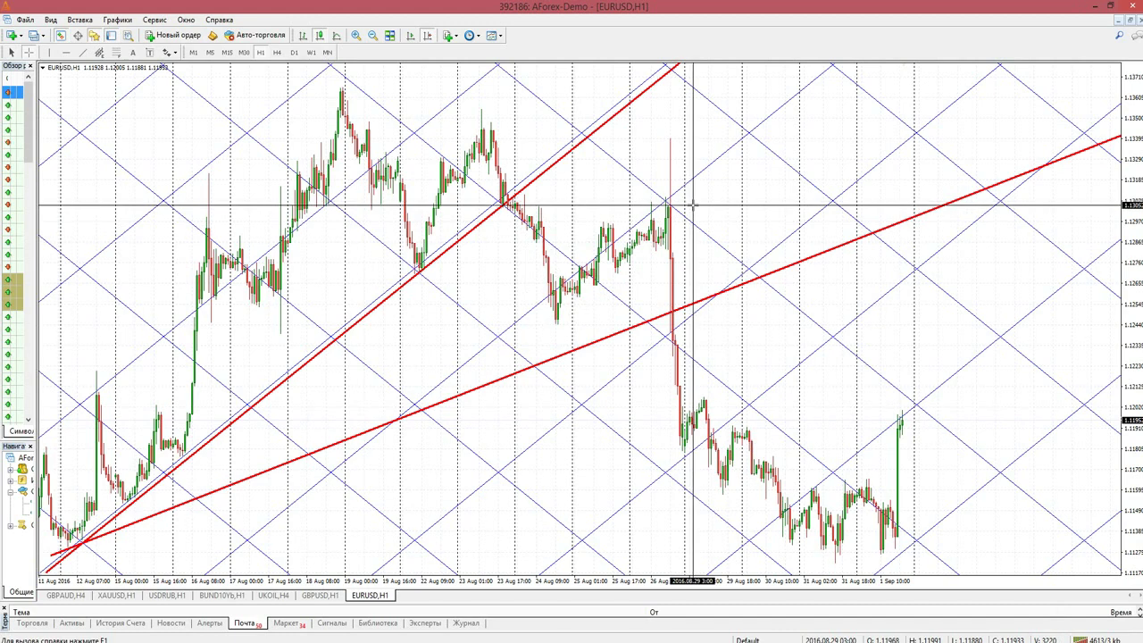
click(80, 19)
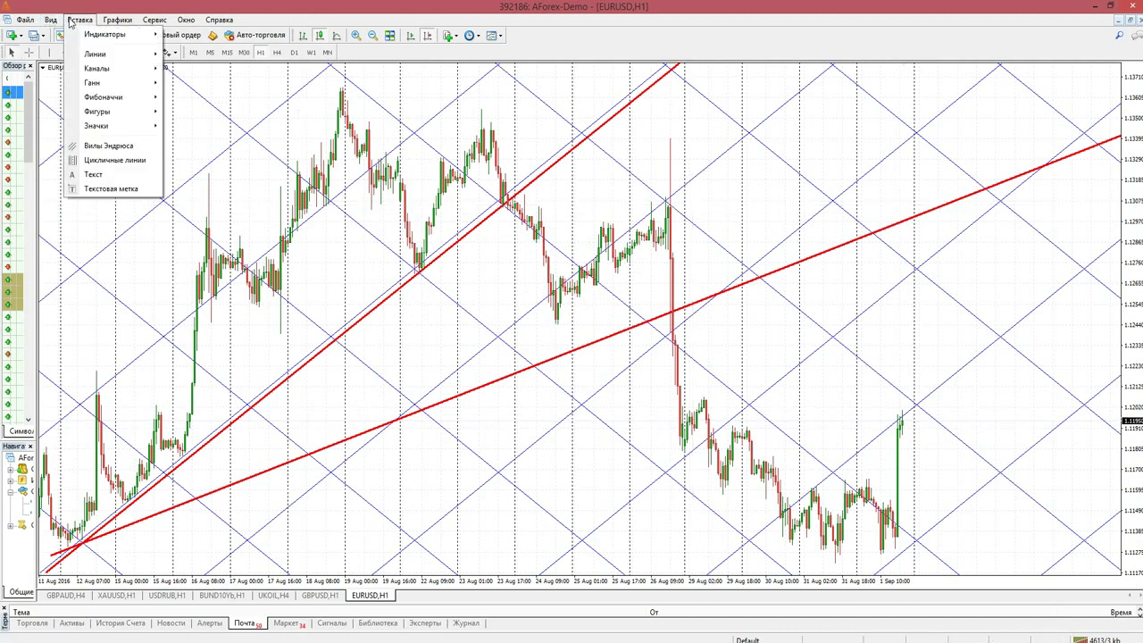
mouse_move(134, 112)
click(195, 113)
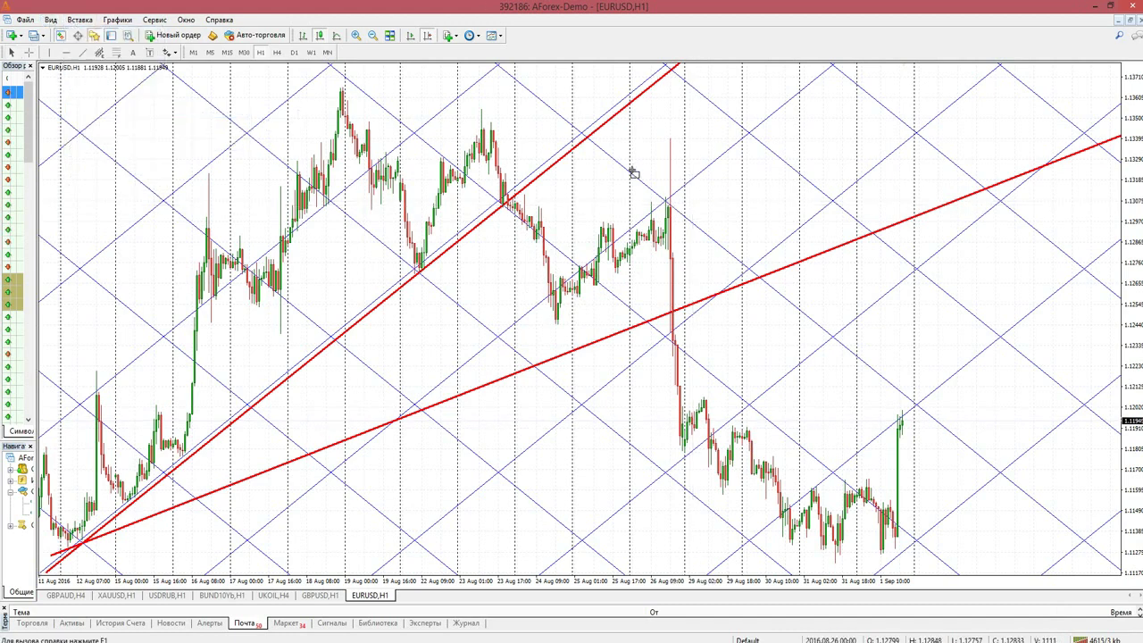
drag(654, 185, 701, 224)
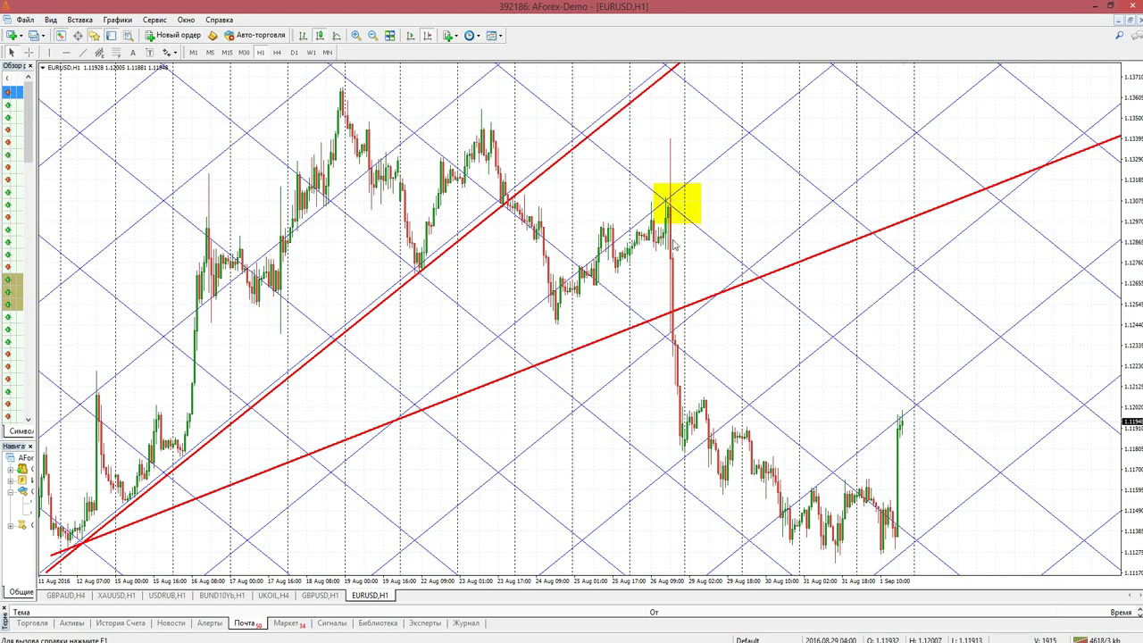
drag(614, 388, 592, 399)
Check the participants' chat in the WEBINAR.RU room and return to the EURUSD chart.
key(alt+Tab)
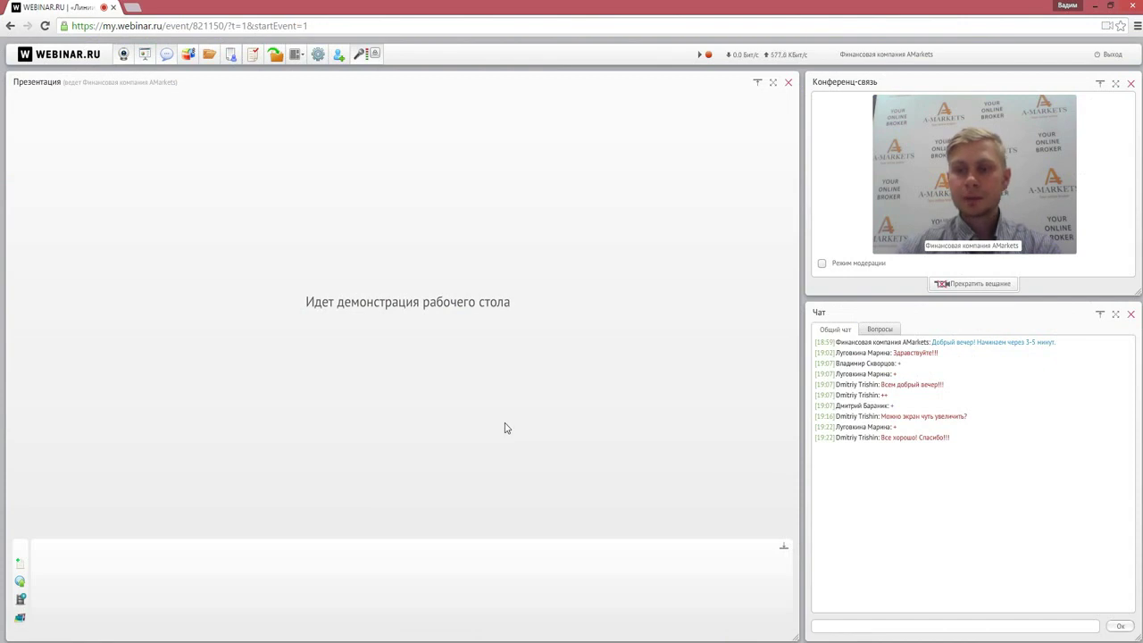
mouse_move(159, 641)
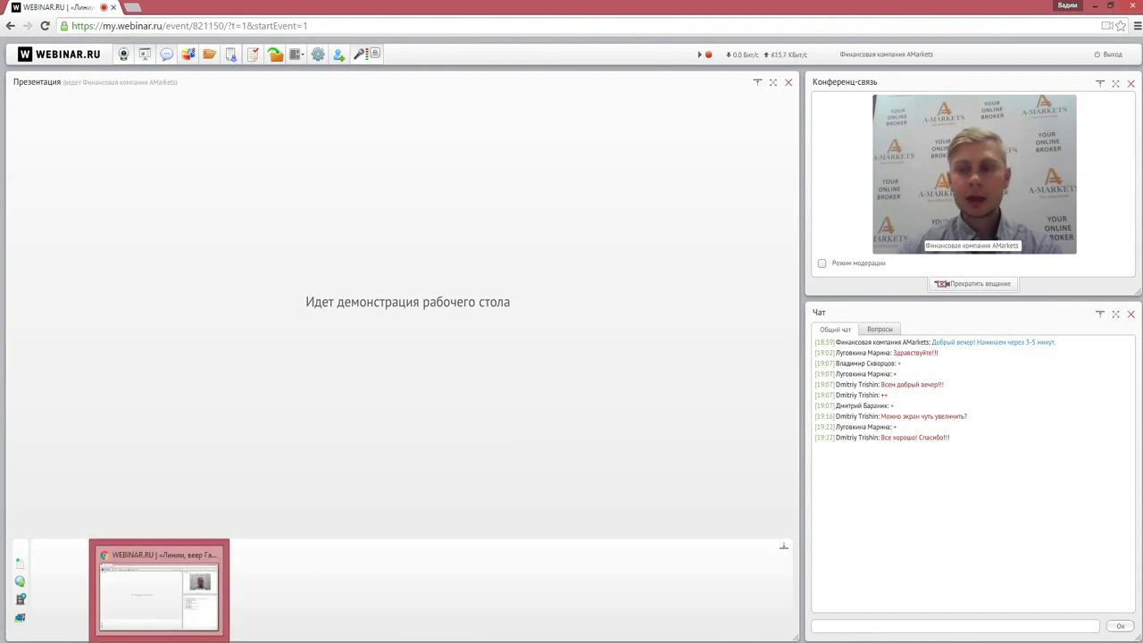
key(alt+Tab)
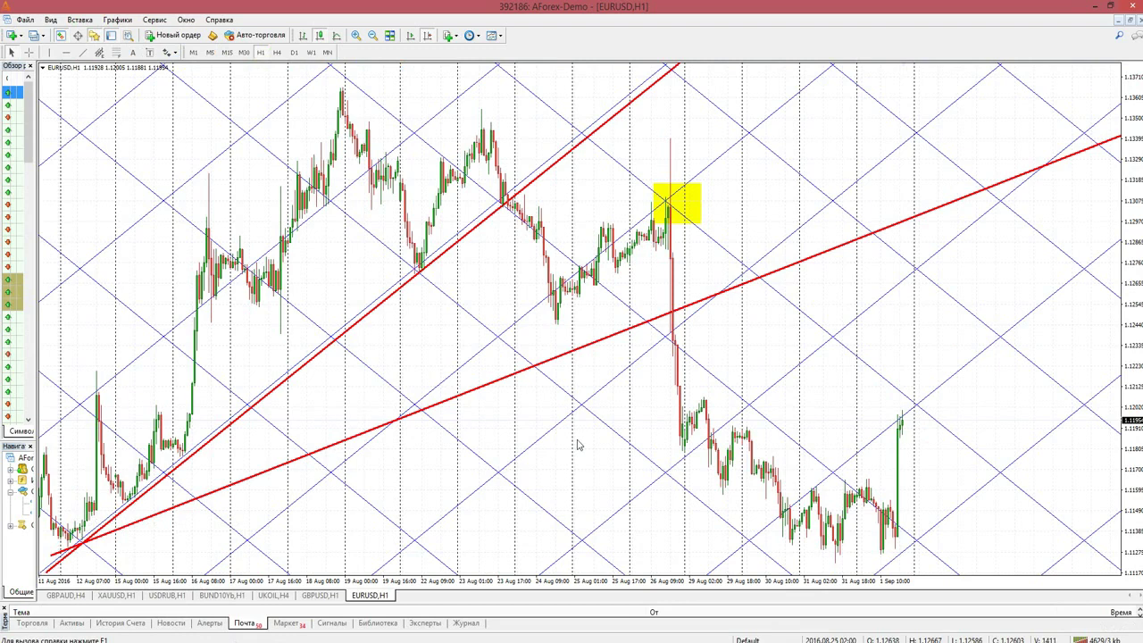
Close the Webinar.ru screen-sharing windows to end the desktop demonstration and return to the webinar room.
mouse_move(268, 640)
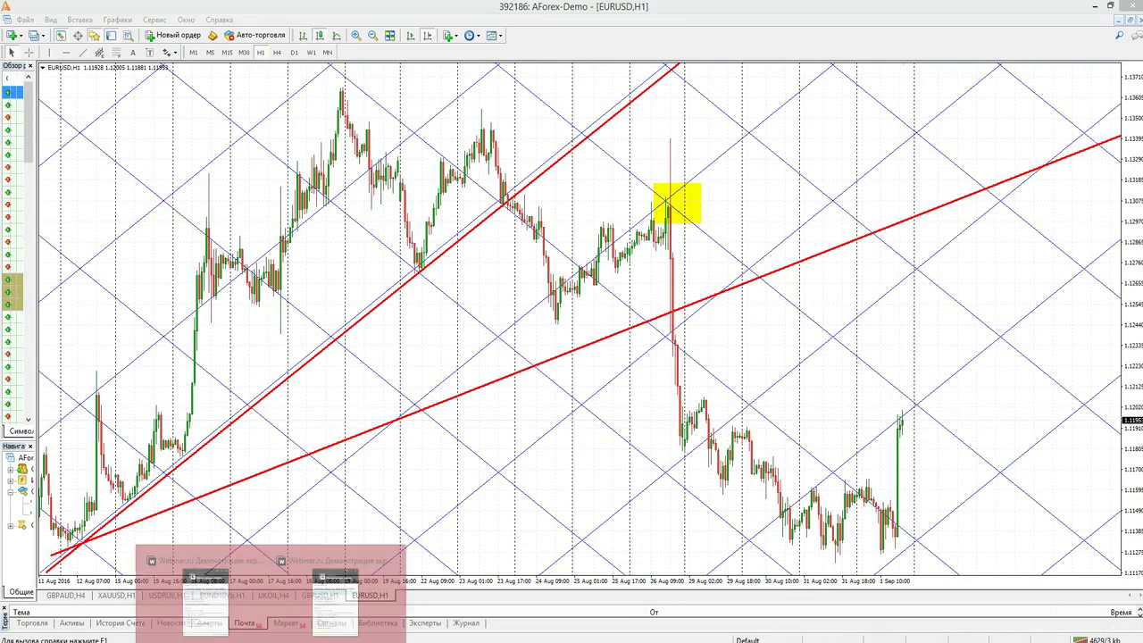
click(240, 579)
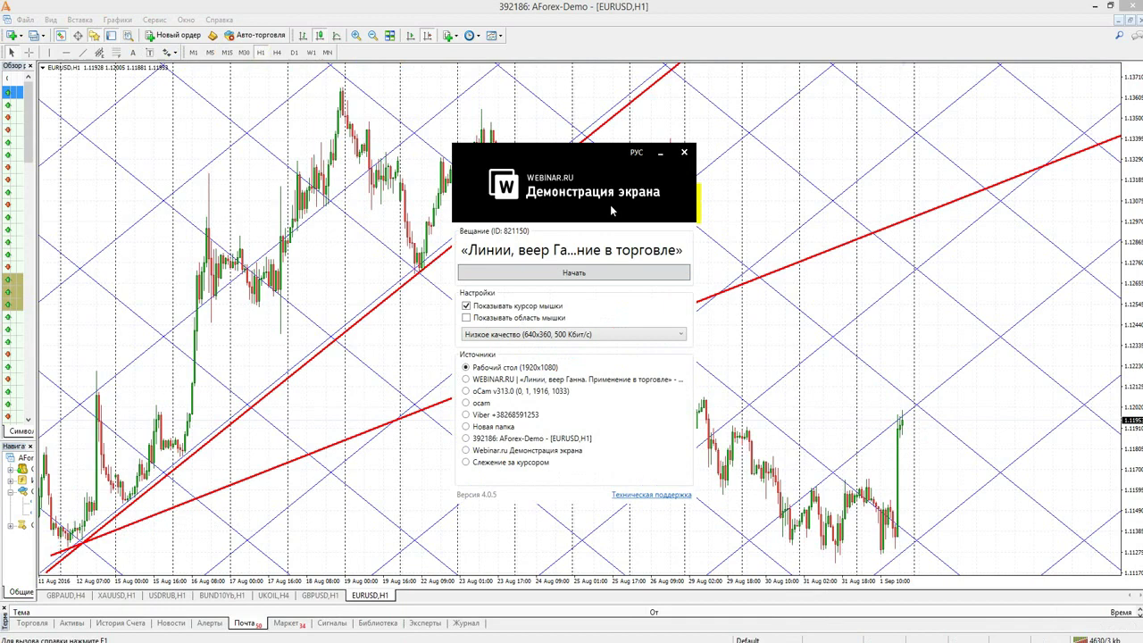
click(684, 152)
click(262, 636)
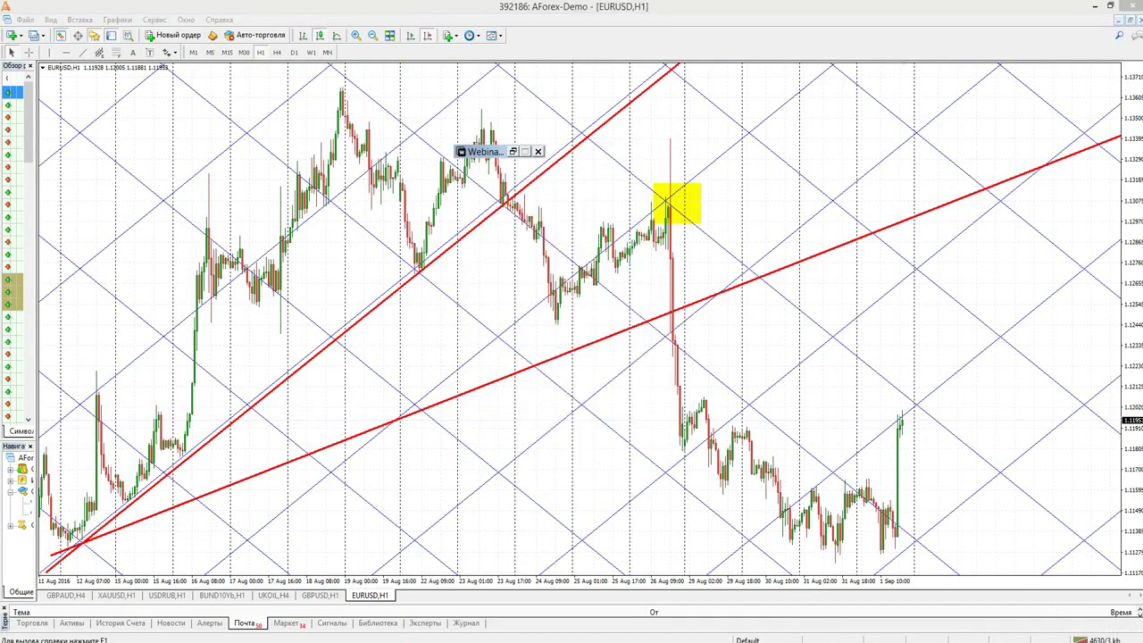
click(607, 280)
click(684, 154)
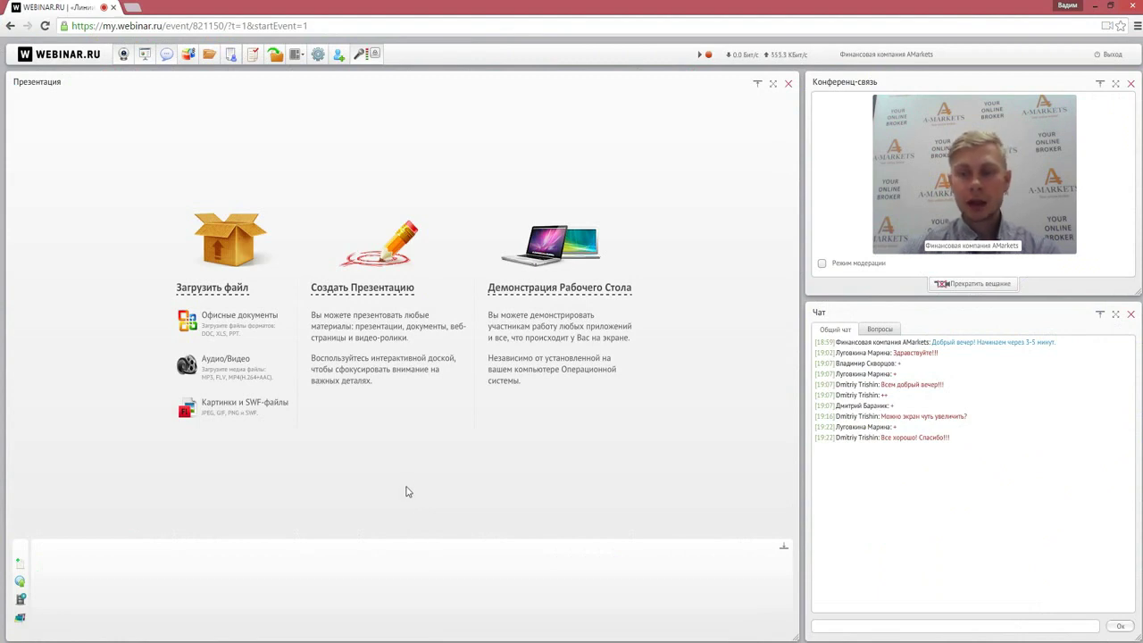
Check the webinar participants by showing the chat's user list through the chat settings, and hide the list again.
click(319, 56)
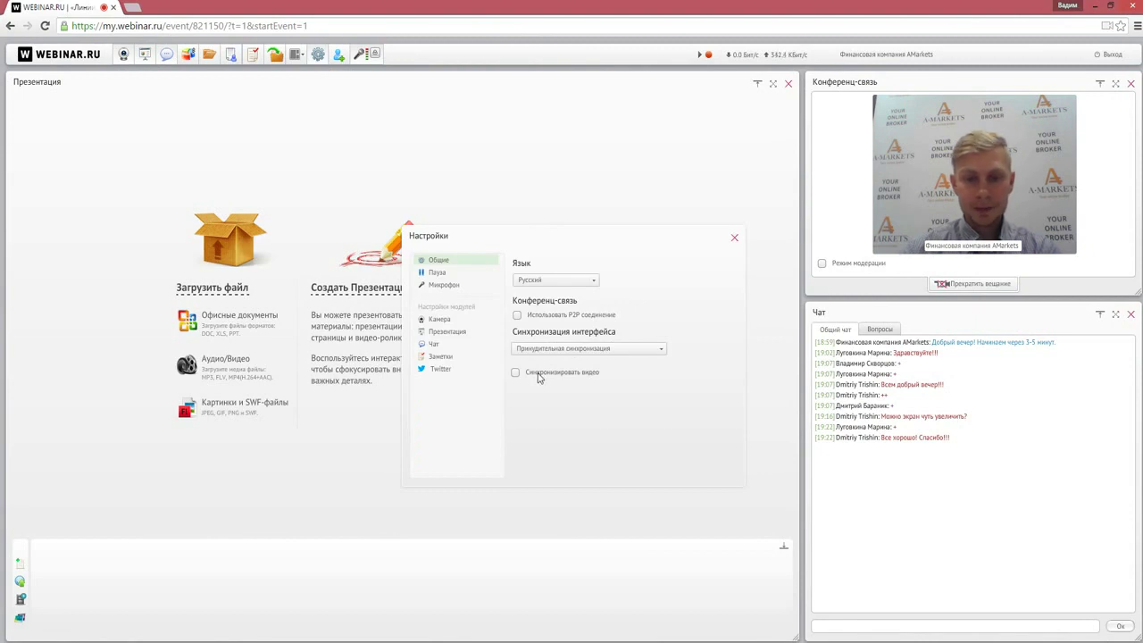
click(435, 333)
click(433, 345)
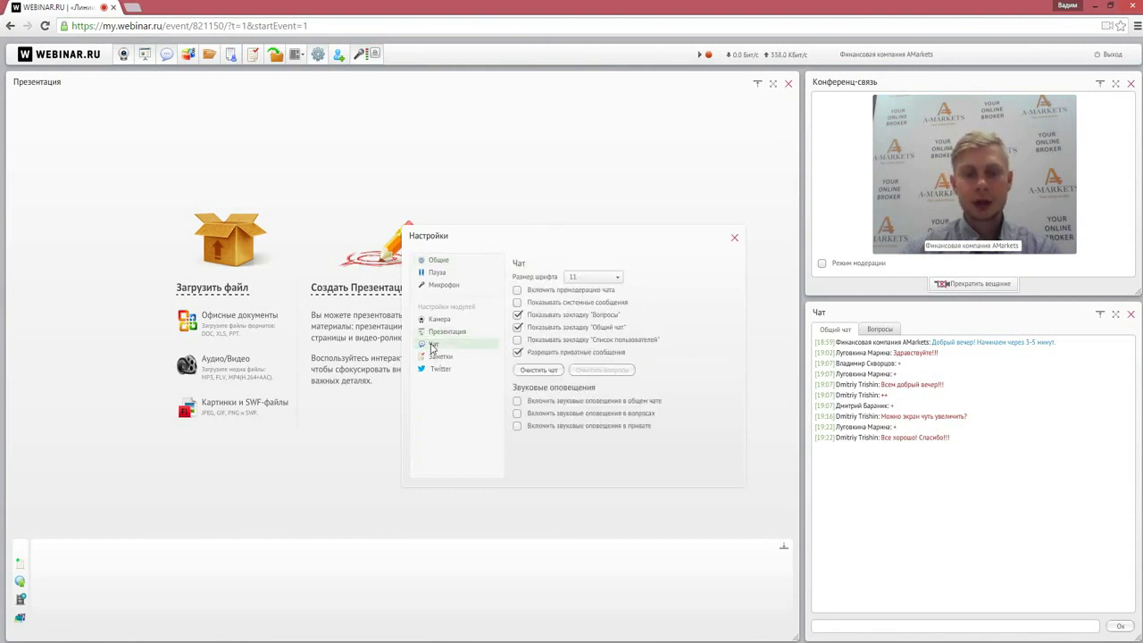
click(518, 342)
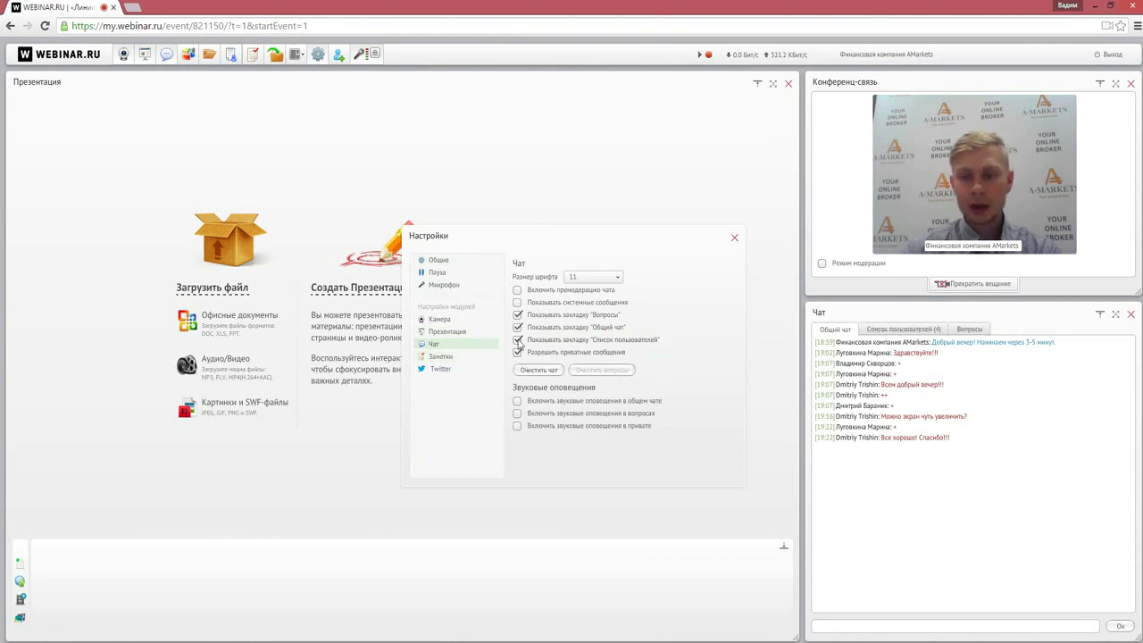
click(905, 330)
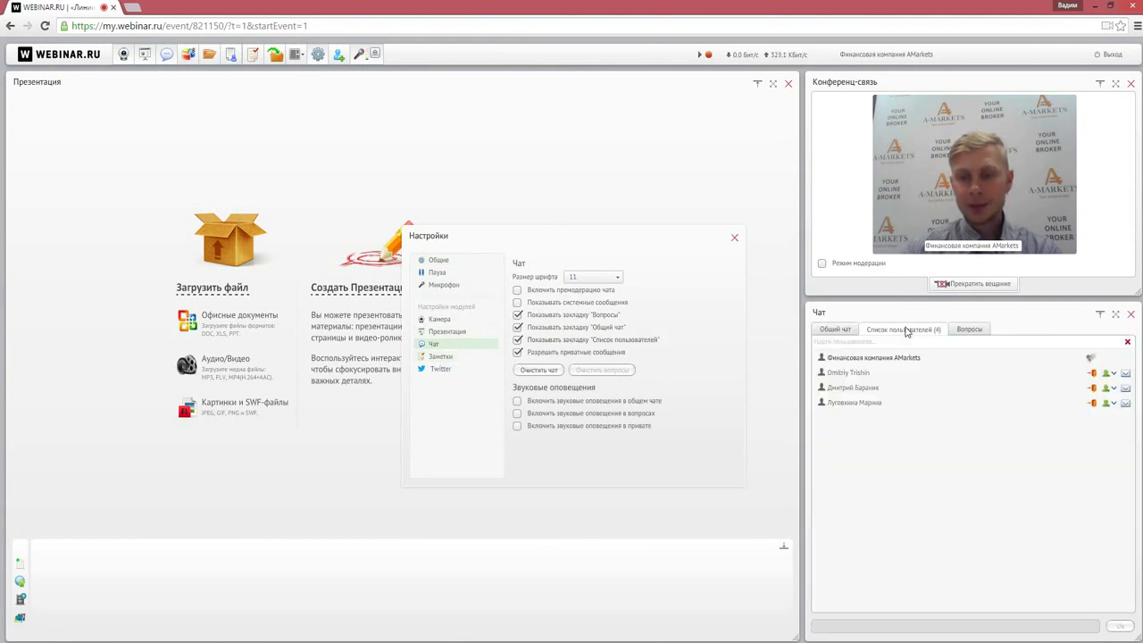
click(838, 329)
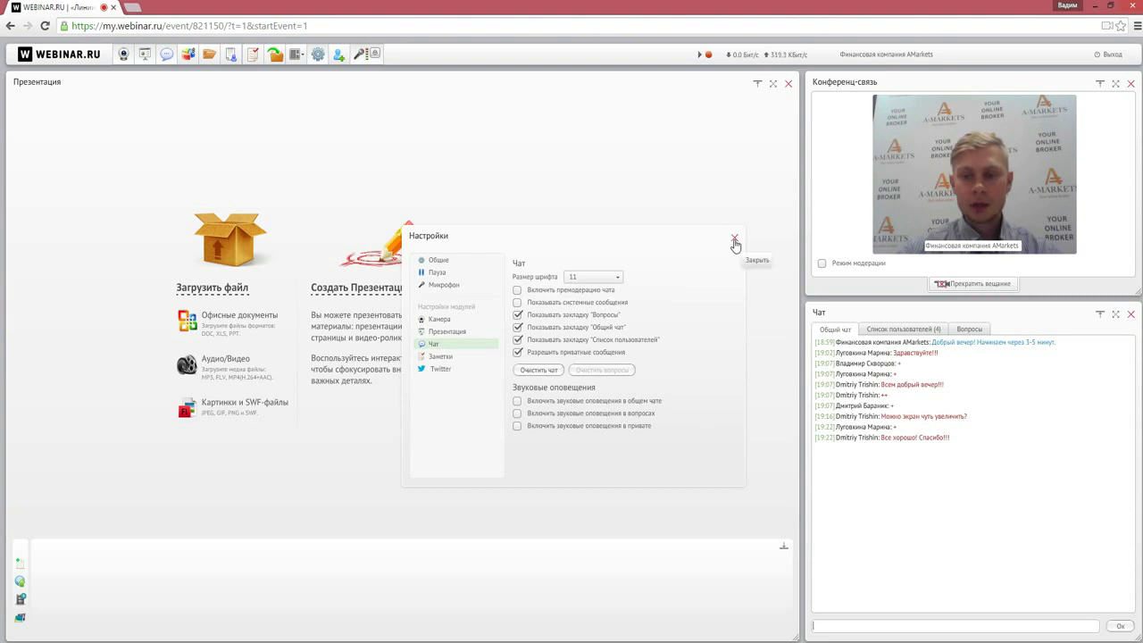
click(518, 340)
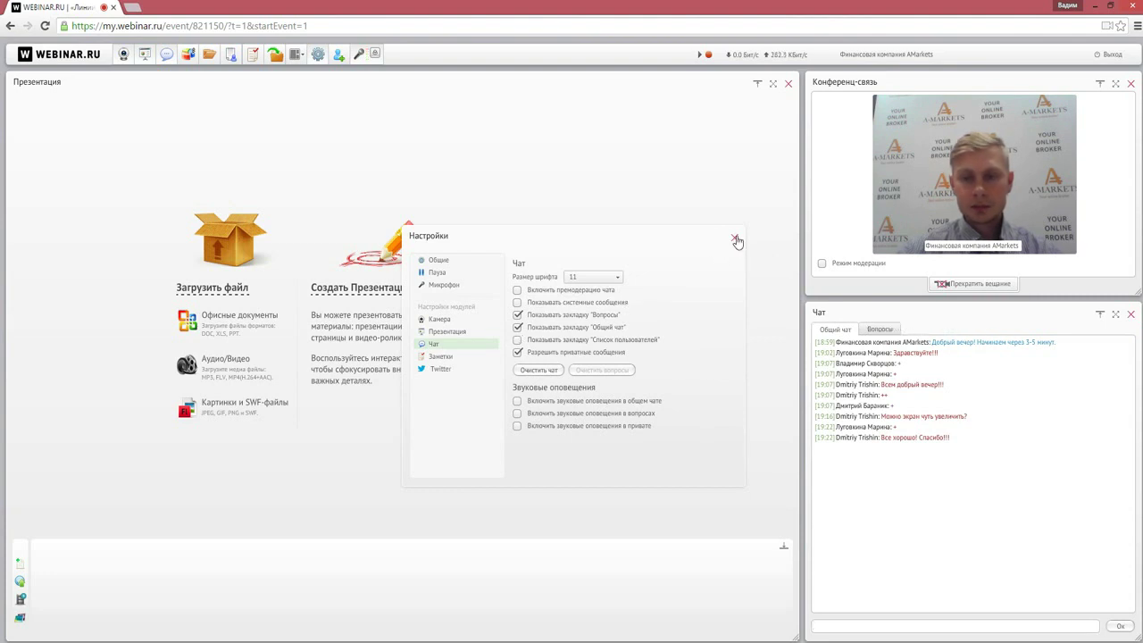
click(734, 239)
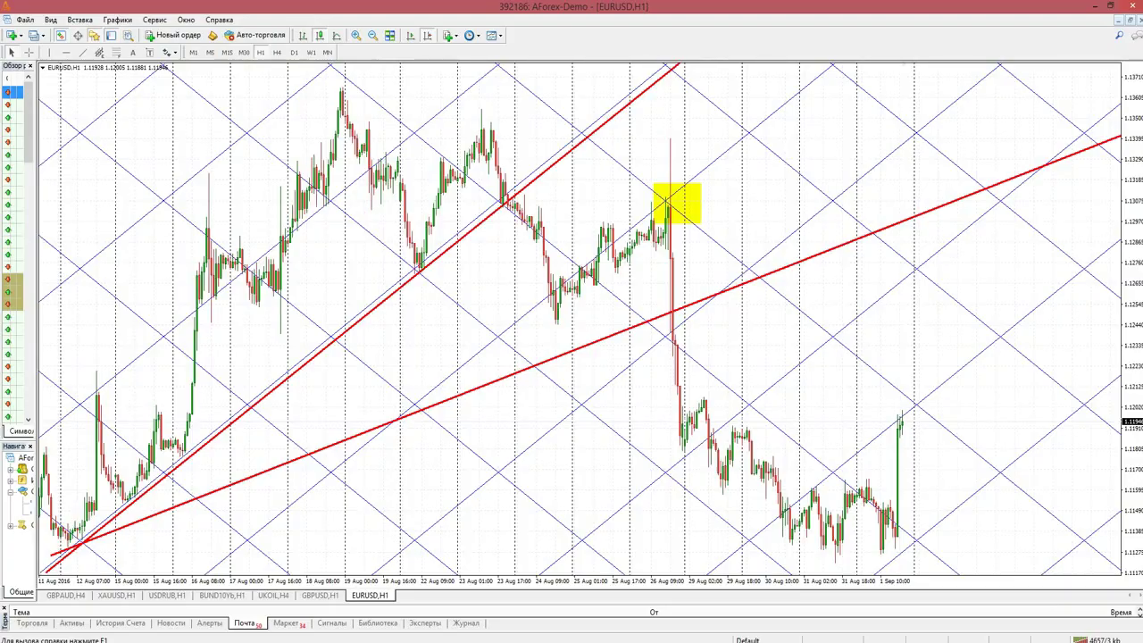
Examine the GBPUSD H1 chart in MetaTrader, enlarging the 1 September candles to compare them with the Gann grid and red trend lines.
click(320, 596)
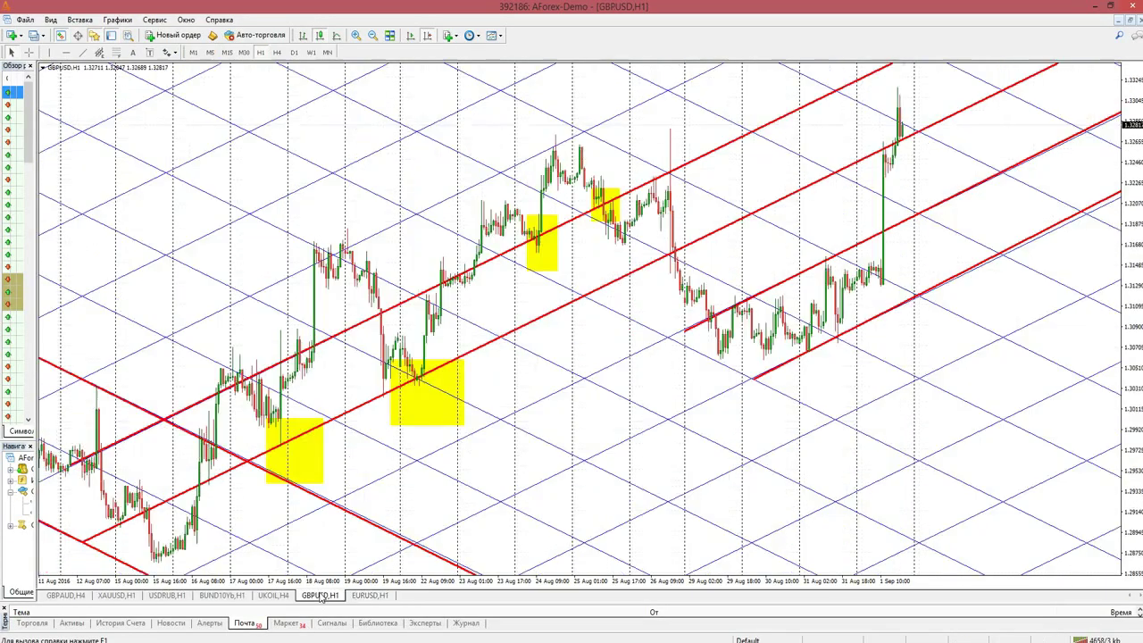
drag(658, 401, 557, 361)
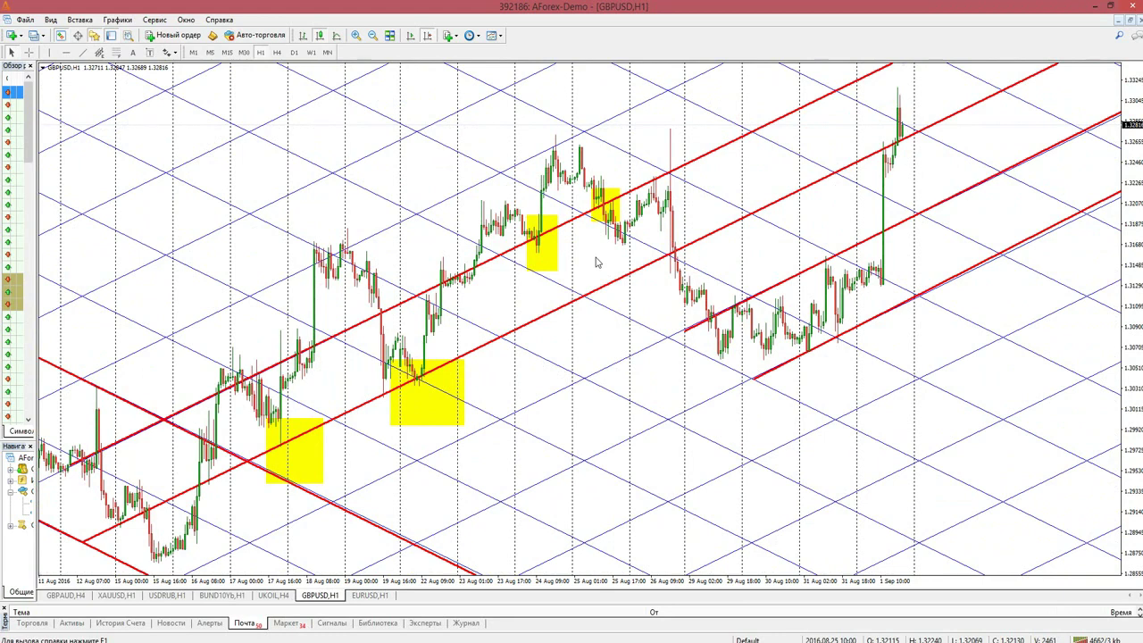
drag(512, 375, 534, 369)
click(355, 35)
scroll(969, 234, down, 5)
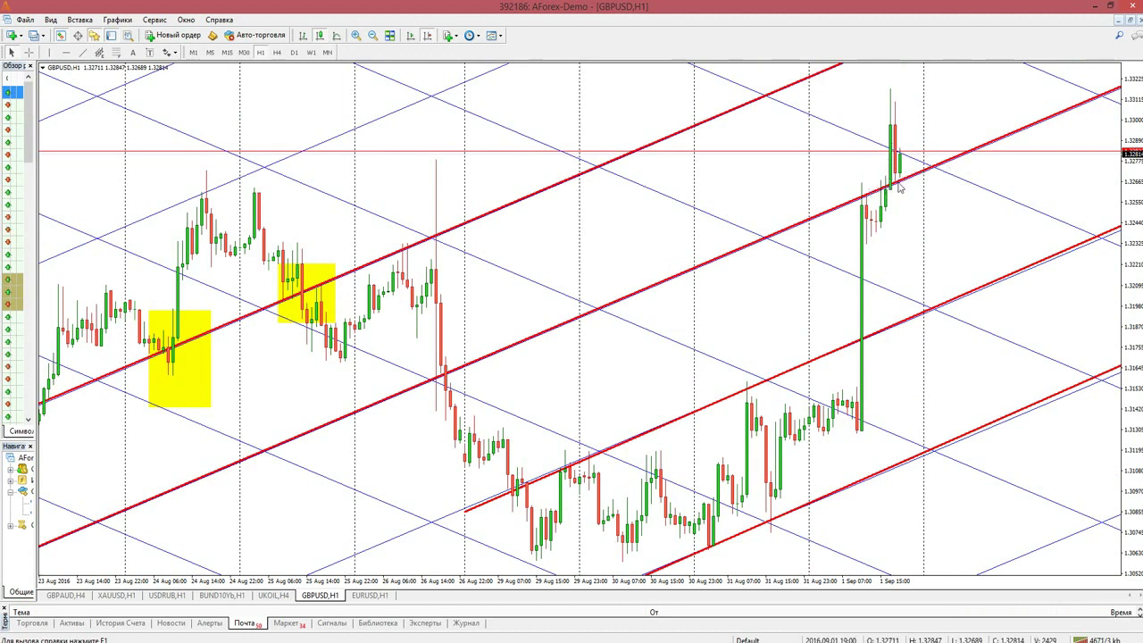
middle_click(942, 191)
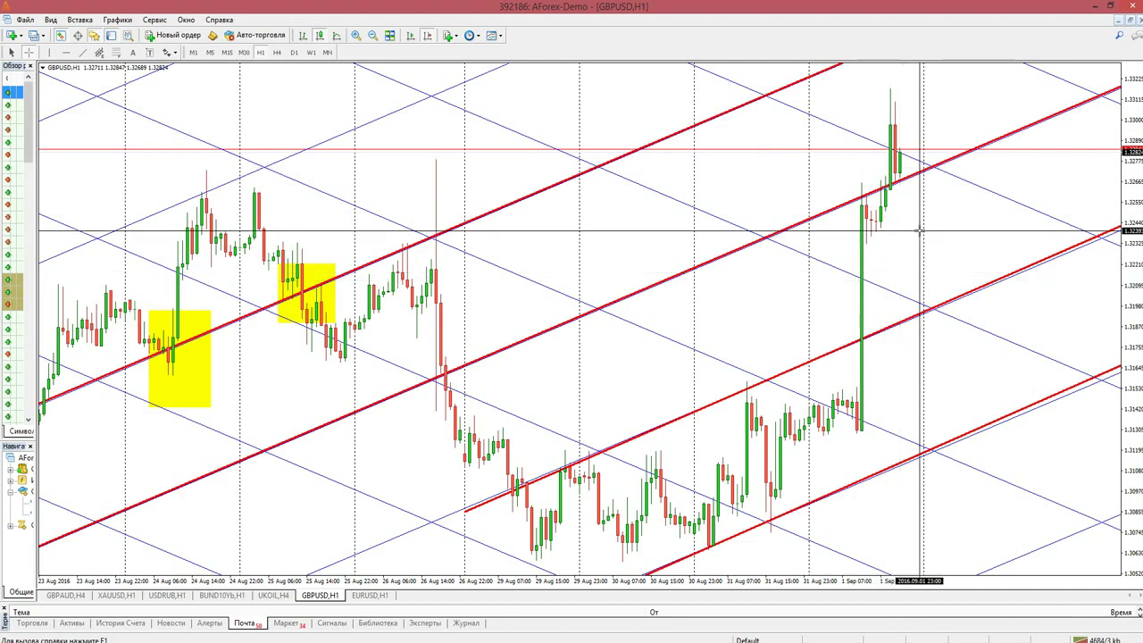
middle_click(918, 230)
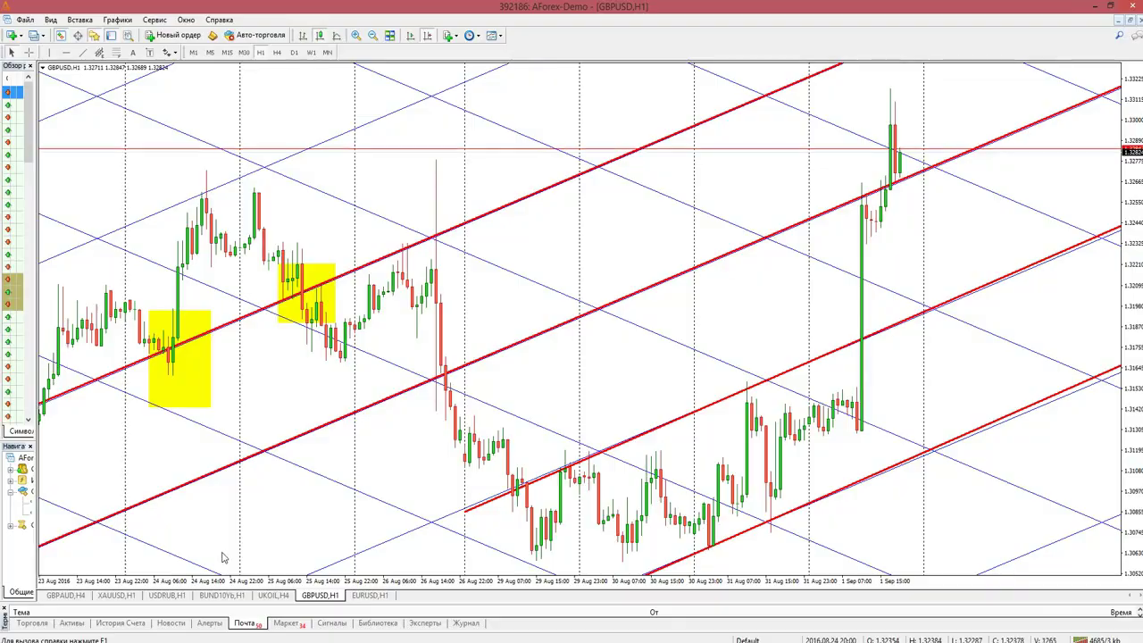
Return to the WEBINAR.RU room and stop the video broadcast.
key(alt+Tab)
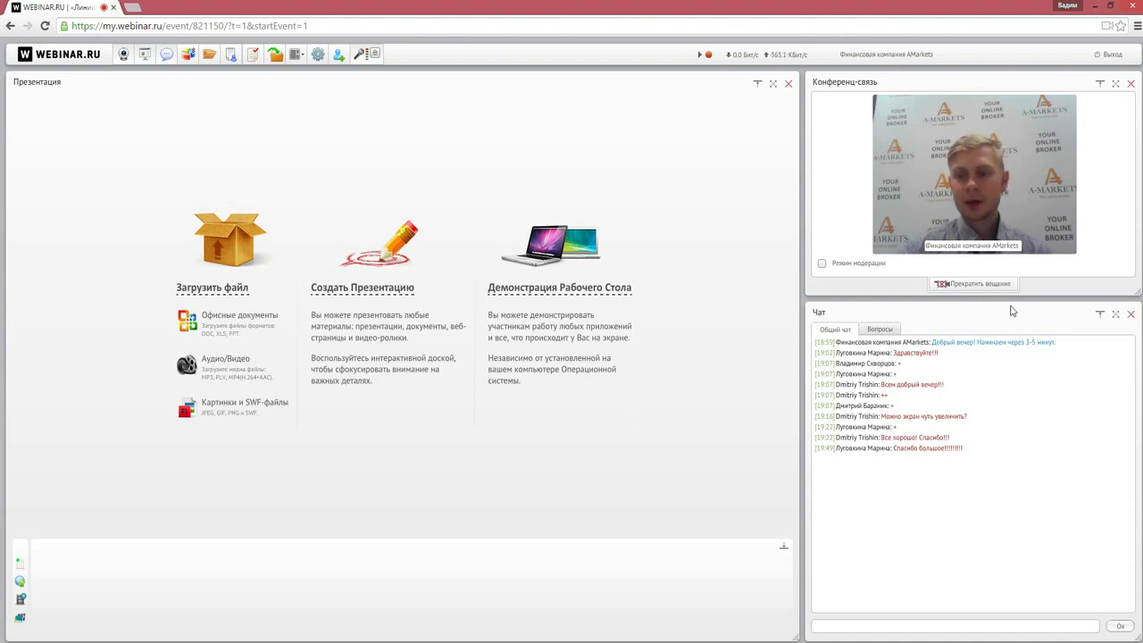
click(977, 285)
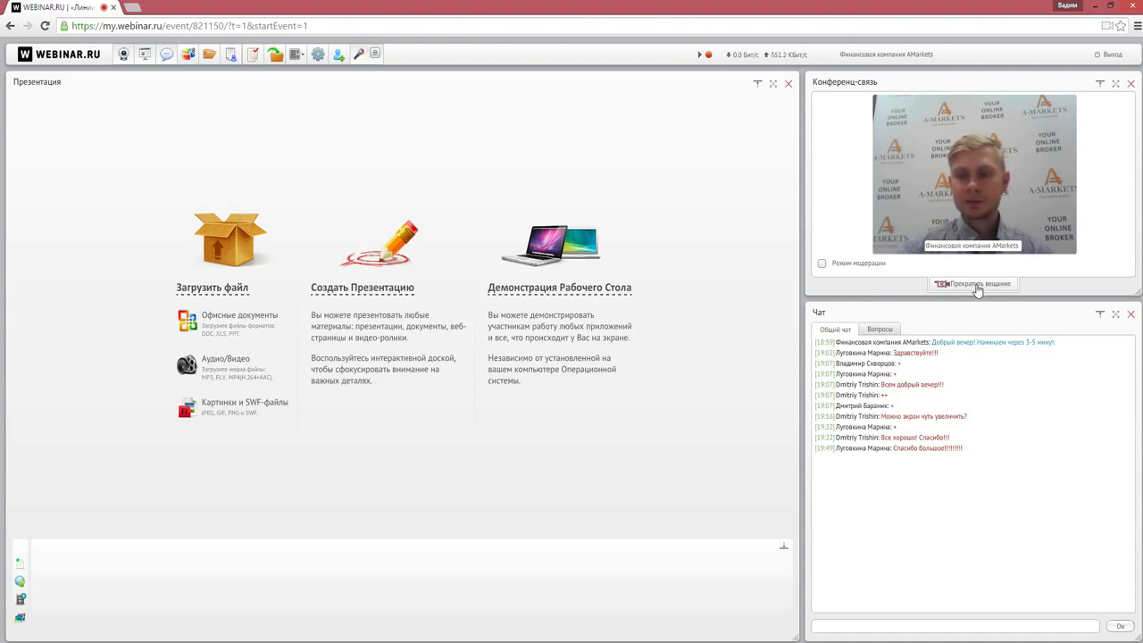